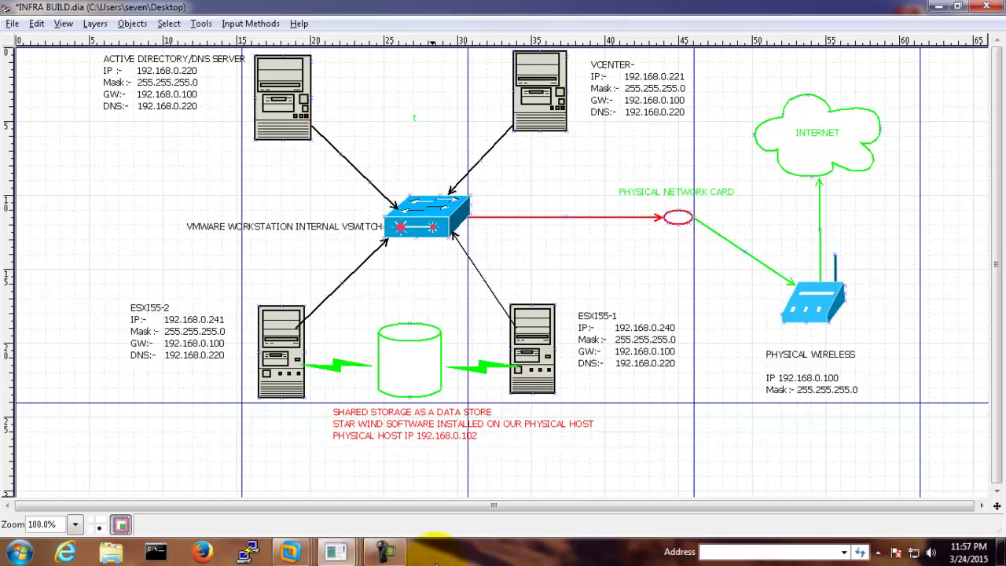
Open the StarWind Management Console and view its version information.
left_click(878, 551)
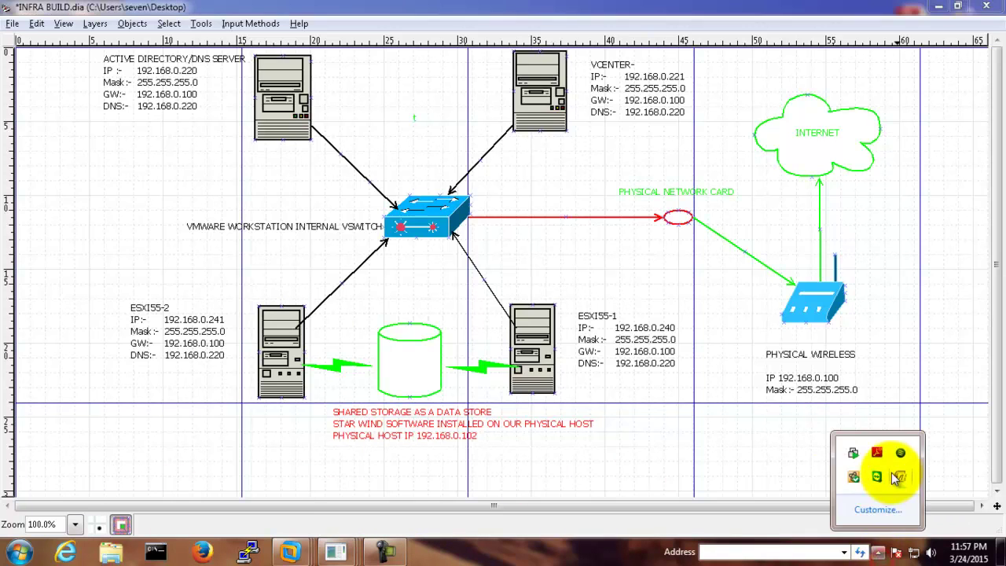
double_click(900, 454)
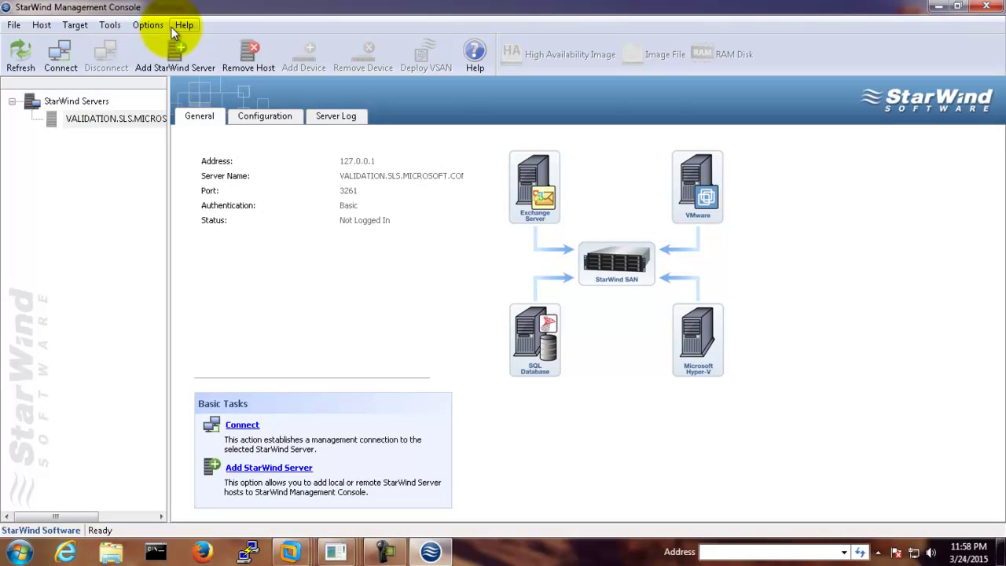
left_click(184, 26)
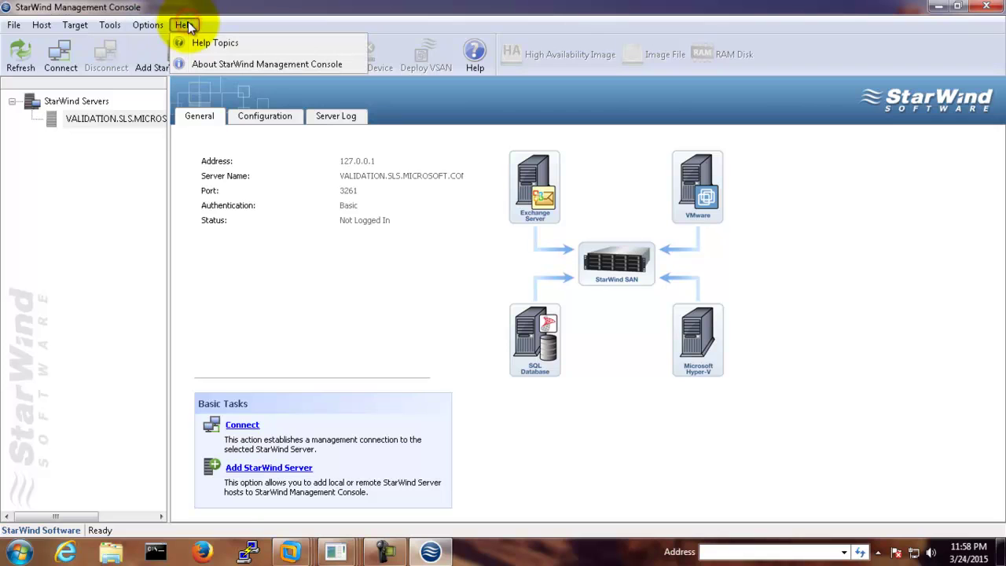
left_click(224, 63)
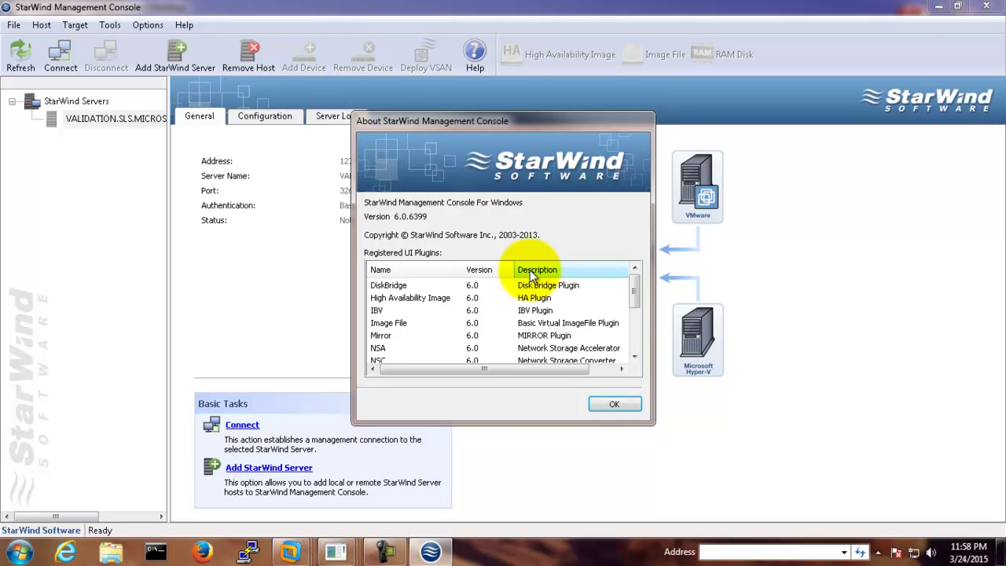
left_click(623, 402)
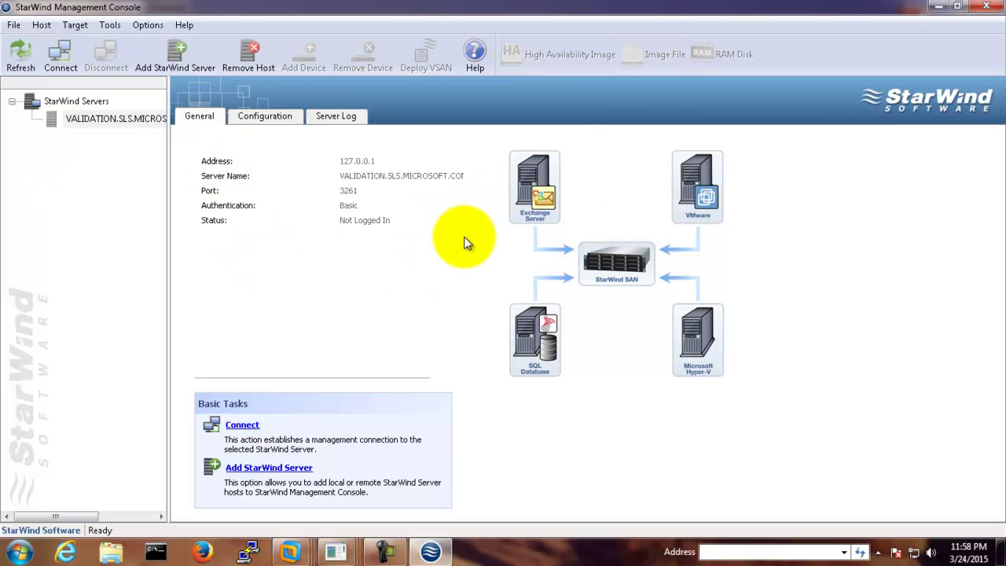
left_click(937, 6)
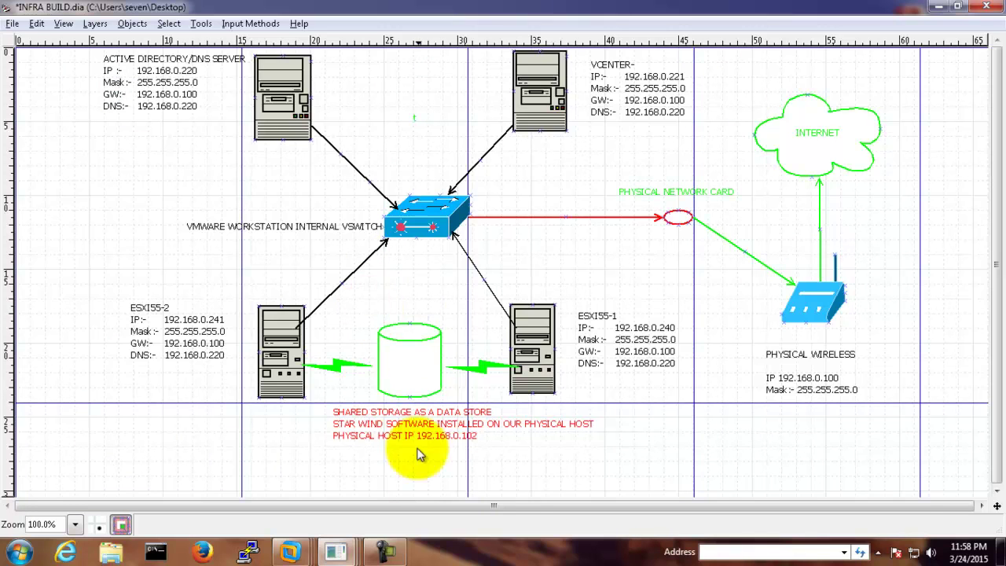
Reopen the StarWind Management Console and add a new StarWind server with host 192.168.0.102.
left_click(878, 552)
double_click(900, 457)
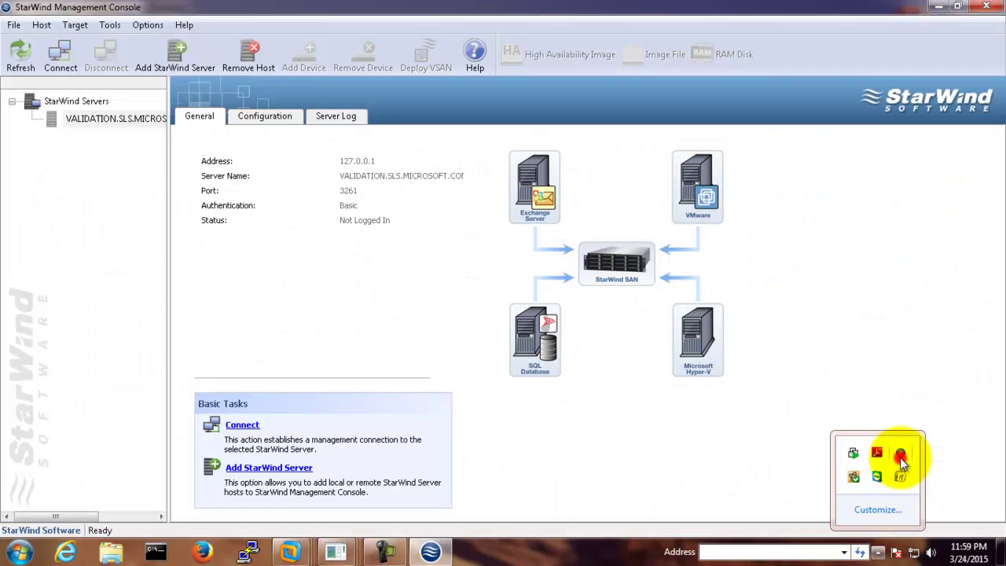
left_click(75, 104)
right_click(74, 105)
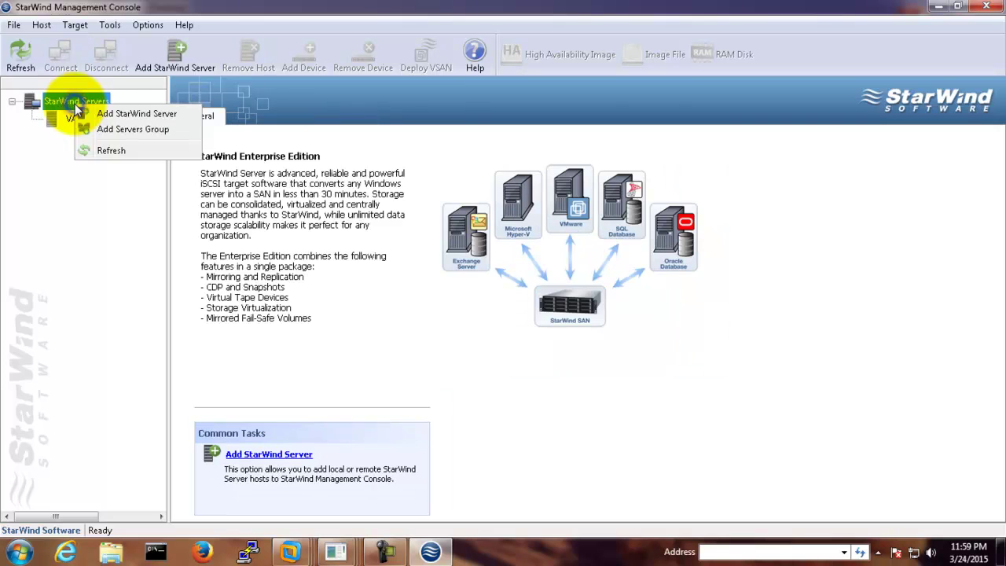
left_click(126, 113)
type("192.1")
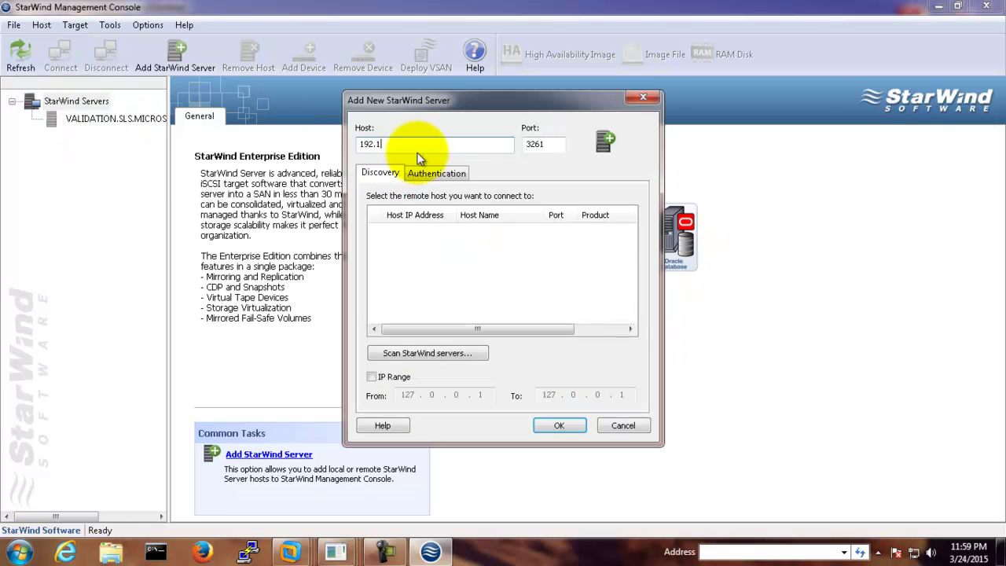
type("68.0.102")
left_click_drag(358, 144, 415, 145)
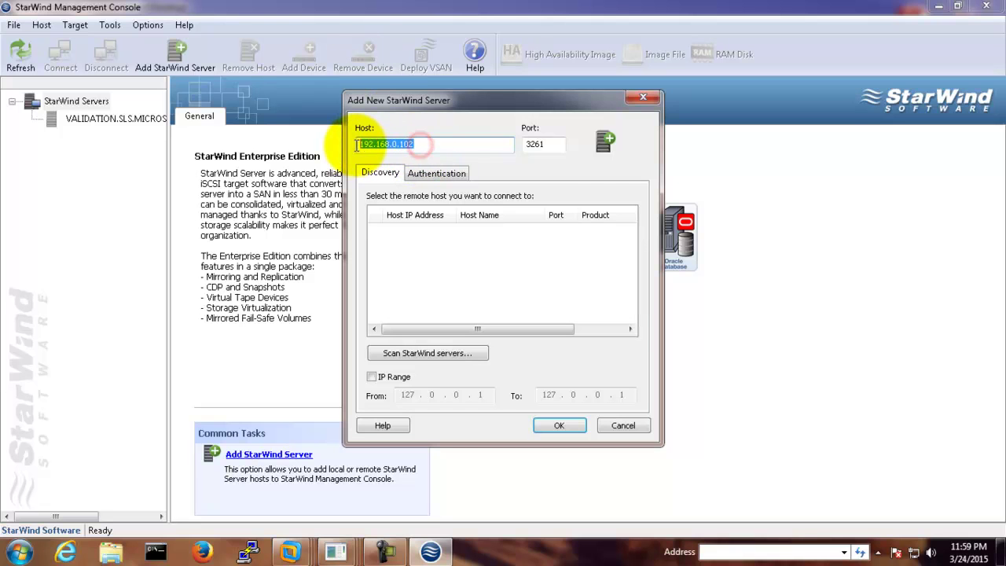
left_click(551, 425)
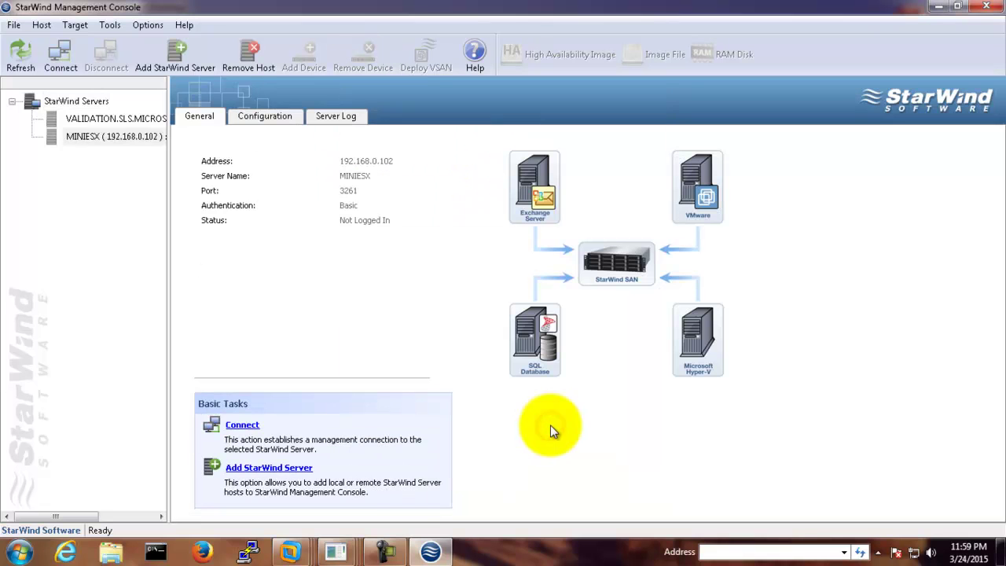
Connect to the MINIESX server (192.168.0.102) and view its targets and devices.
double_click(95, 136)
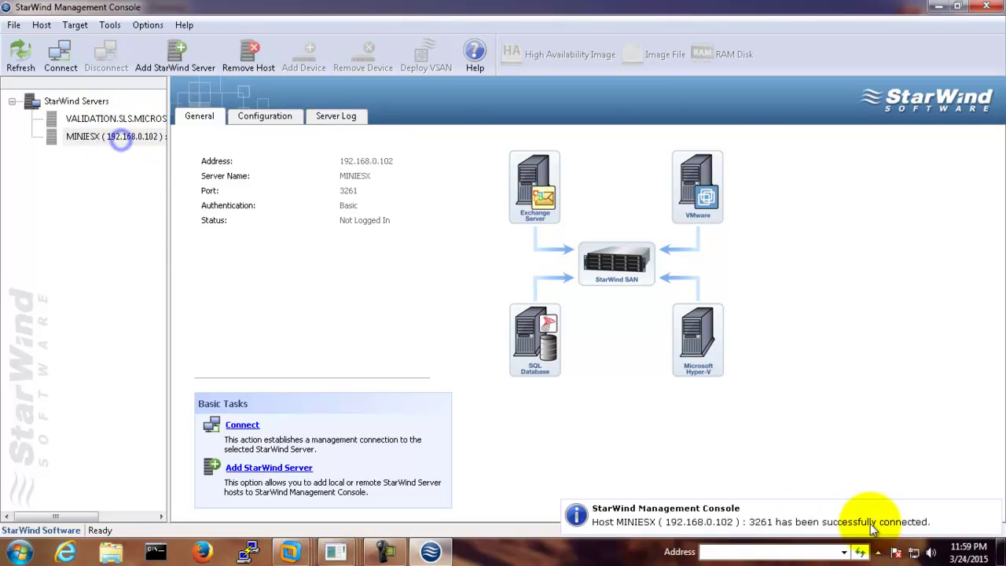
left_click(98, 156)
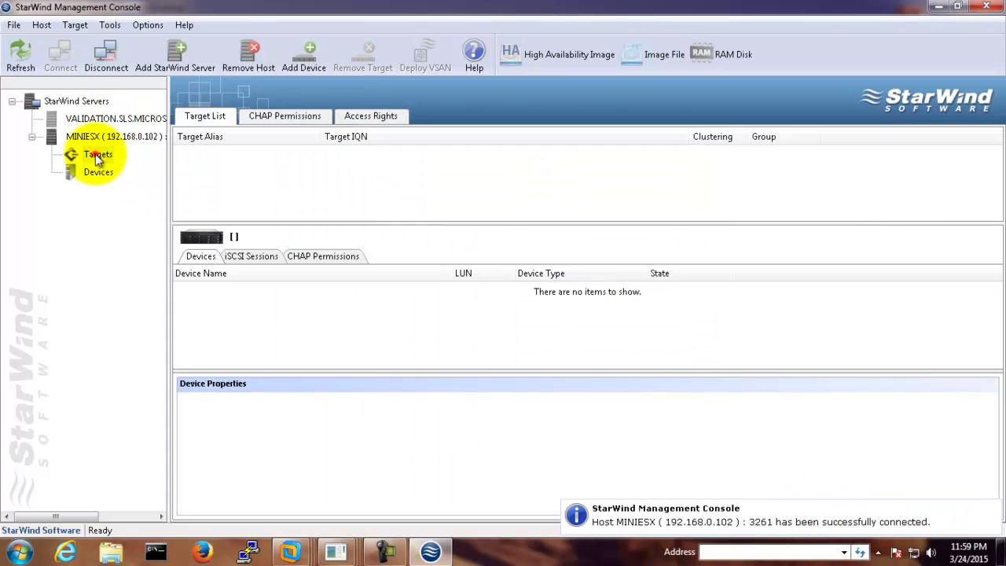
left_click(97, 171)
Add an iSCSI target with alias 192.168.0.240, Target Name enabled, and multiple concurrent iSCSI connections (clustering) allowed.
left_click(99, 156)
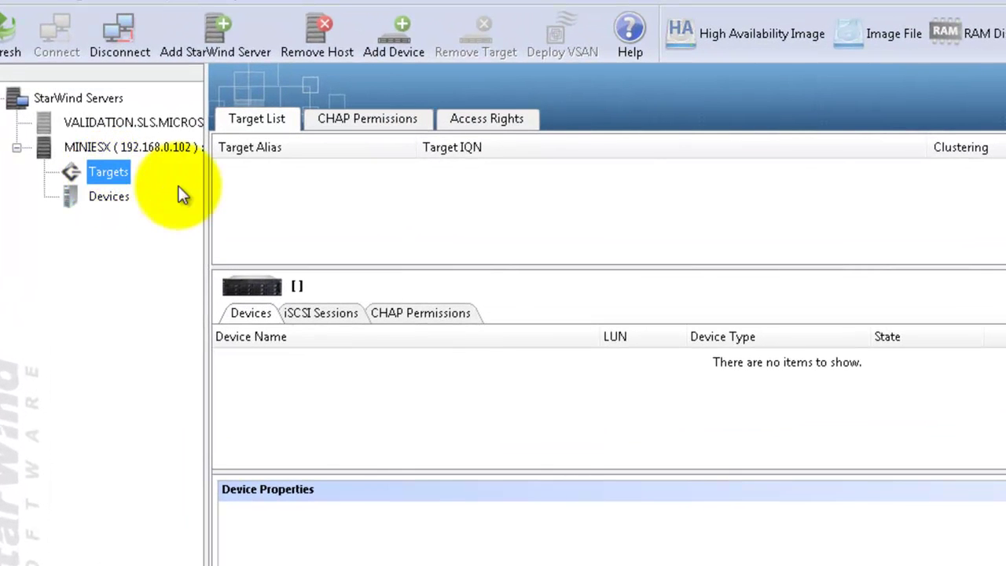
right_click(248, 202)
left_click(296, 212)
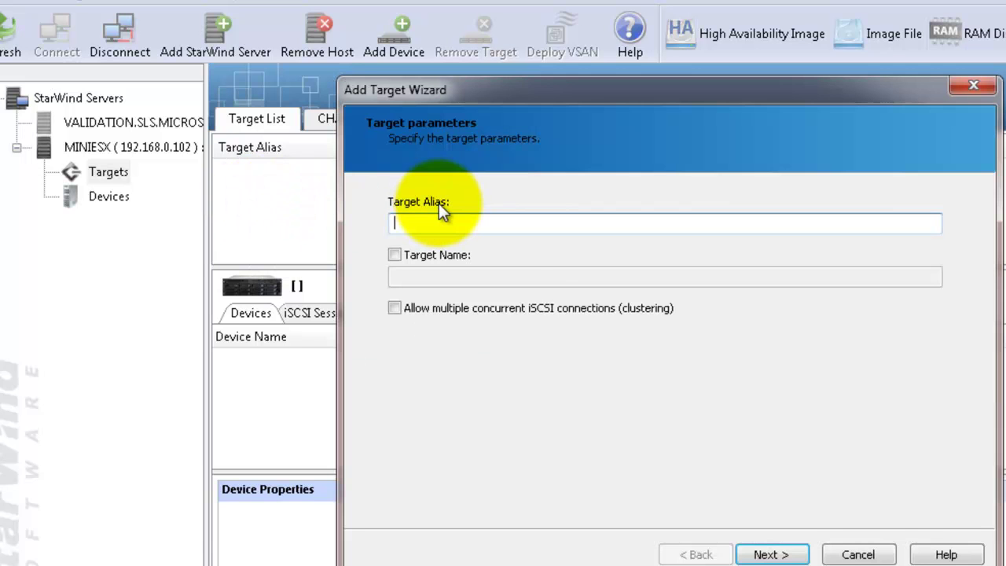
type("192.168.0.240")
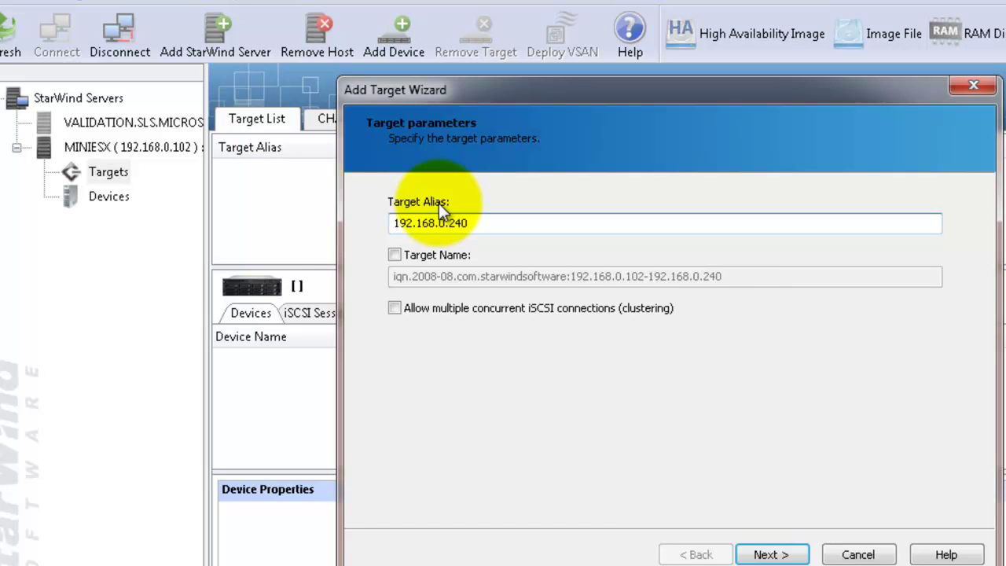
left_click(418, 259)
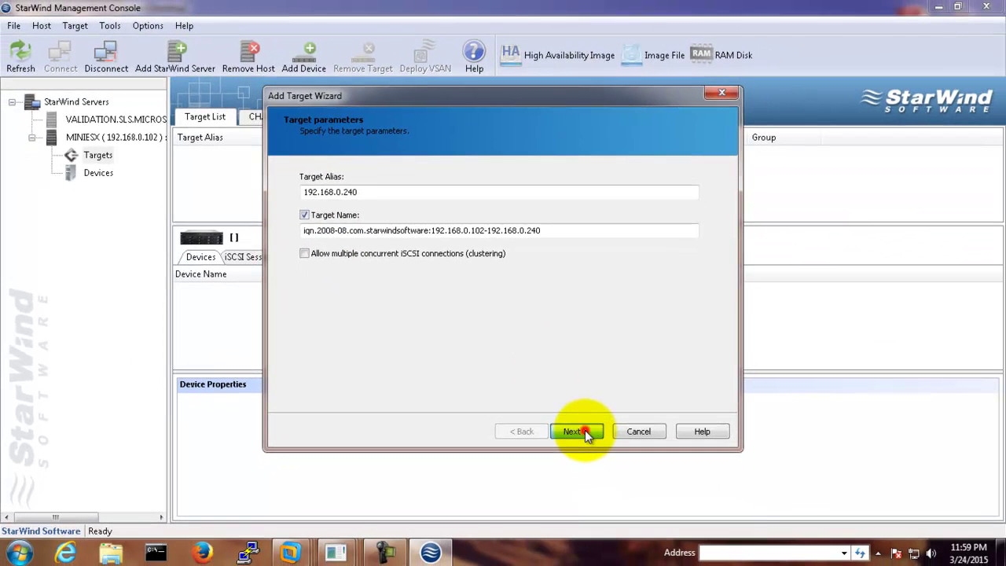
left_click(585, 431)
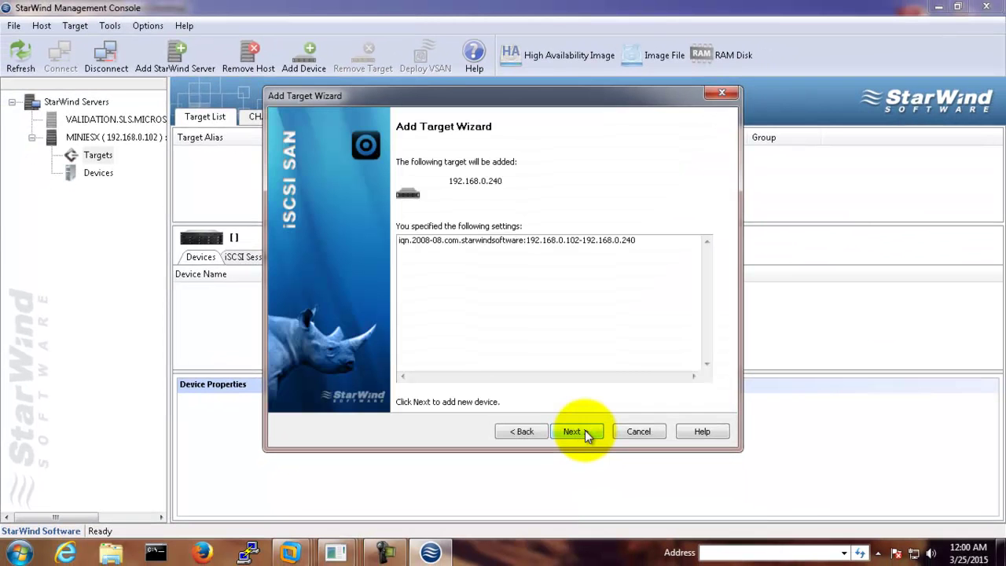
left_click(522, 432)
left_click(393, 257)
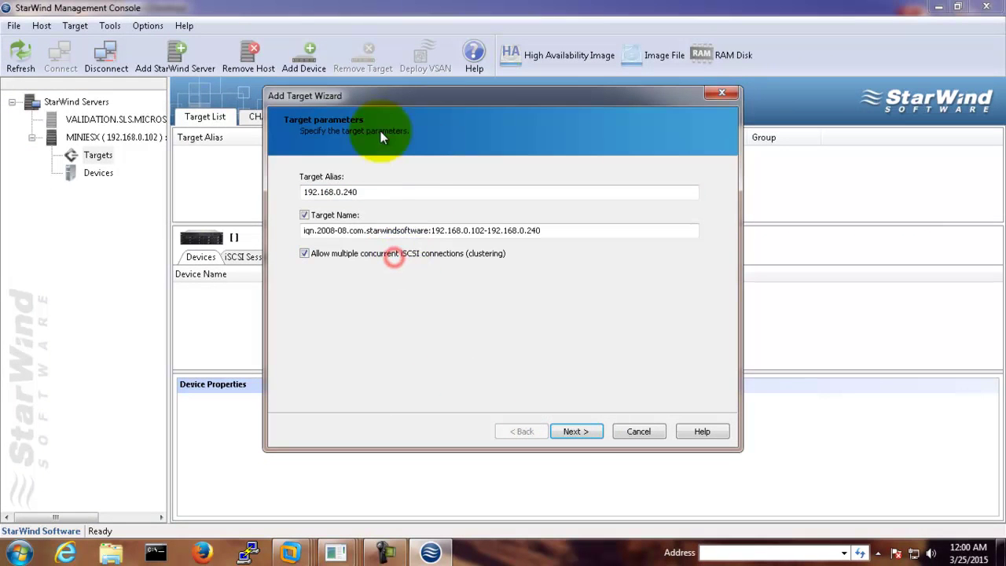
left_click(577, 431)
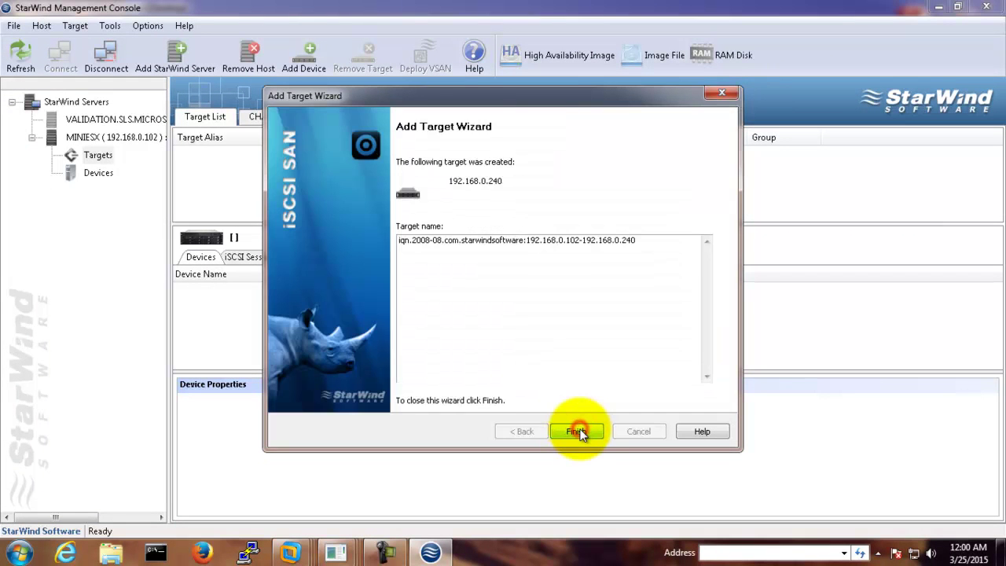
left_click(579, 433)
Add a second iSCSI target with alias 192.168.0.242, Target Name enabled, and multiple concurrent iSCSI connections allowed.
right_click(242, 174)
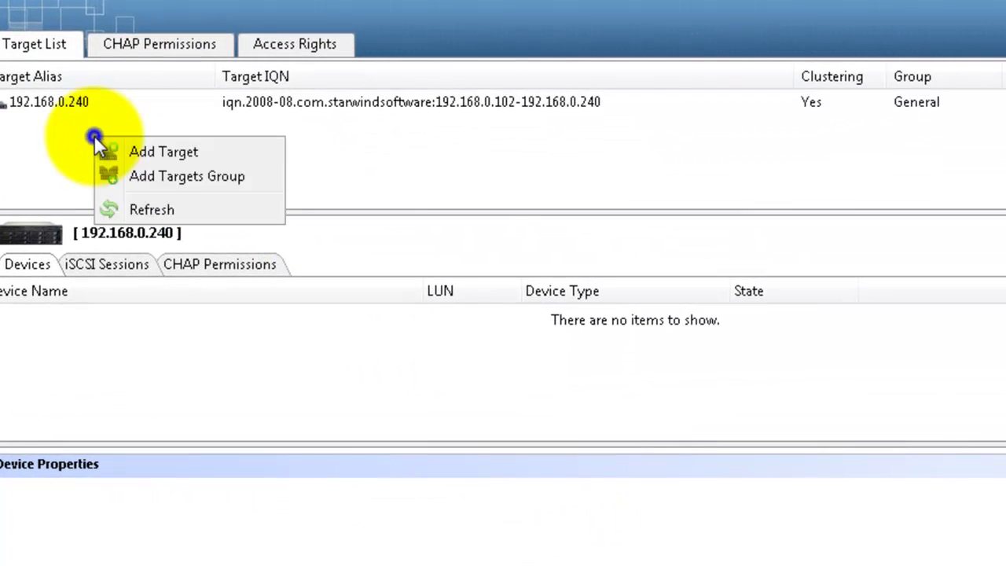
left_click(173, 153)
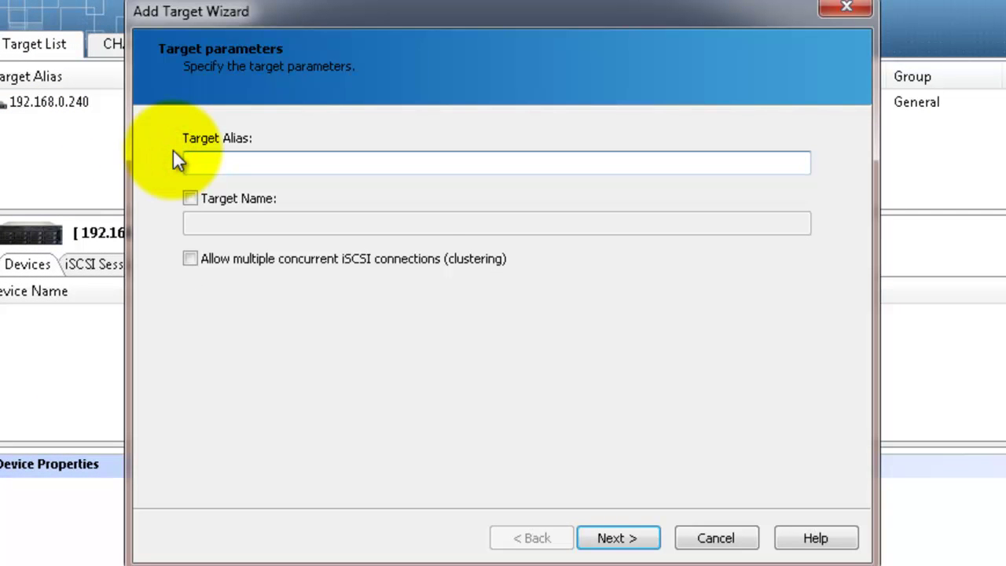
type("192.168.0.24")
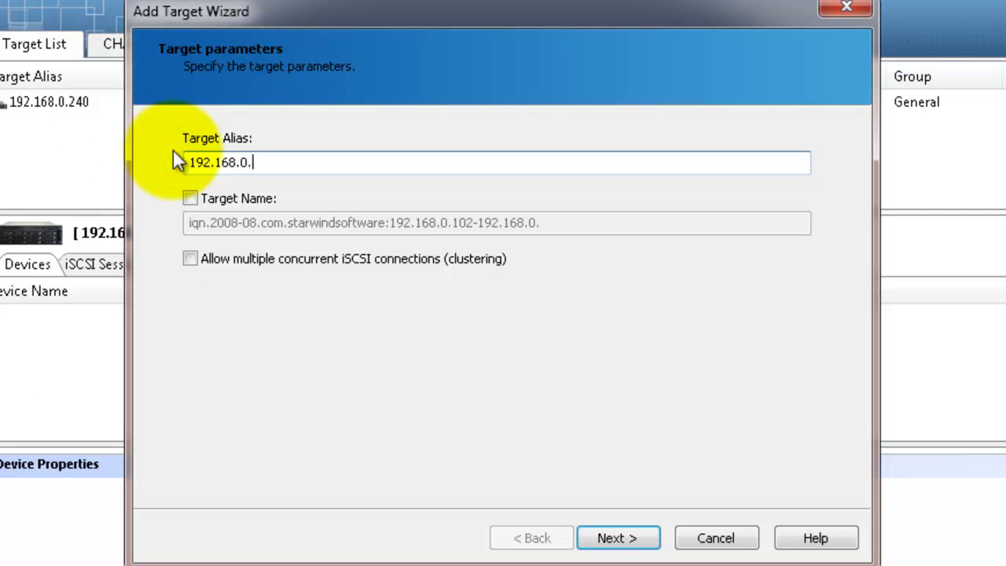
type("2")
left_click(222, 193)
left_click(216, 258)
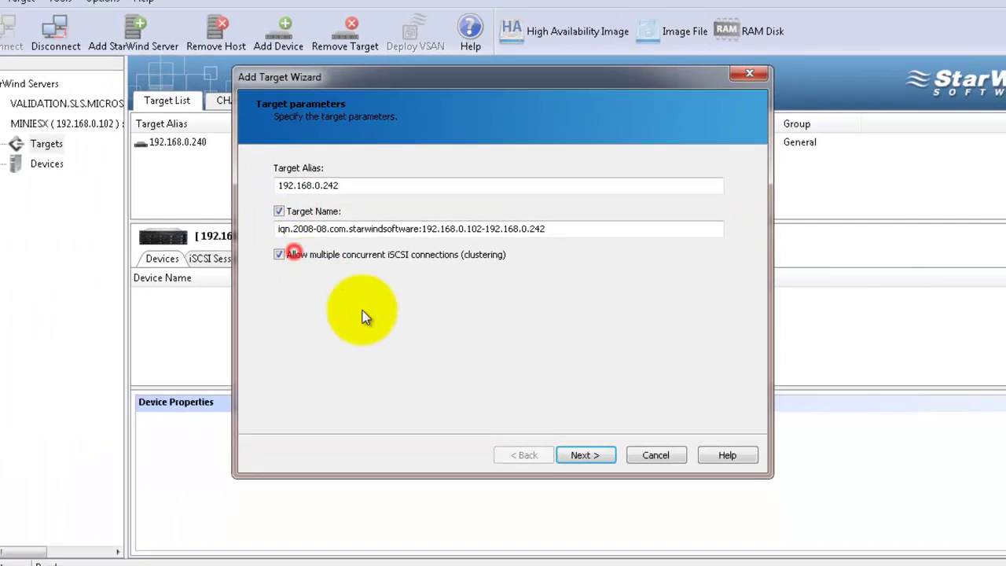
left_click(613, 535)
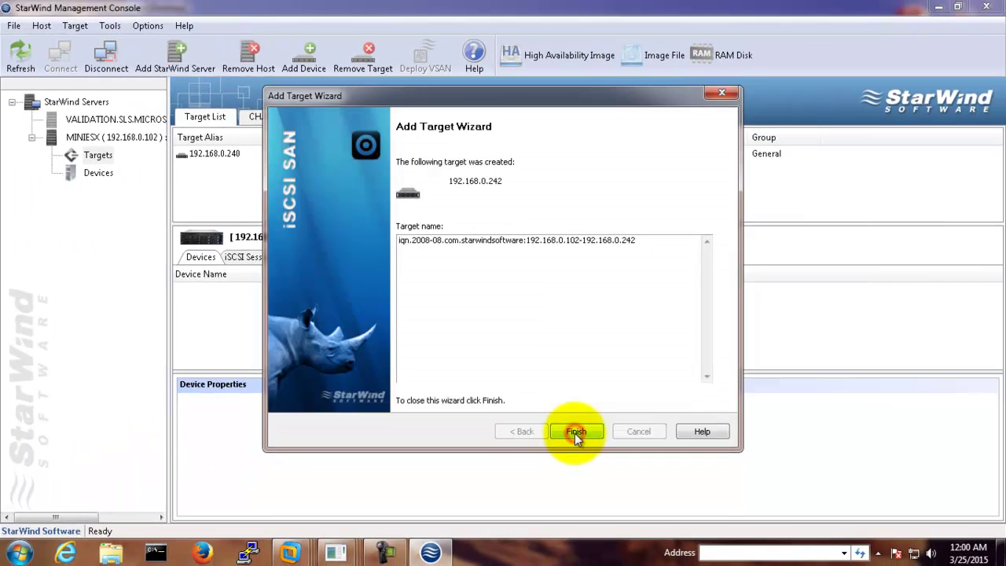
left_click(574, 433)
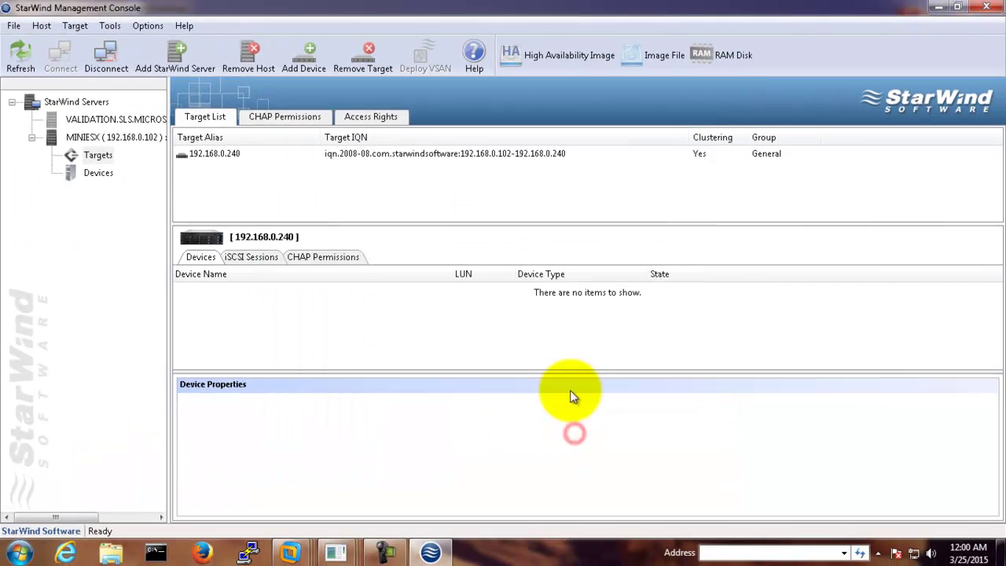
Check the target list and the devices attached to the 192.168.0.240 and 192.168.0.242 targets.
left_click(239, 304)
left_click(90, 172)
left_click(97, 156)
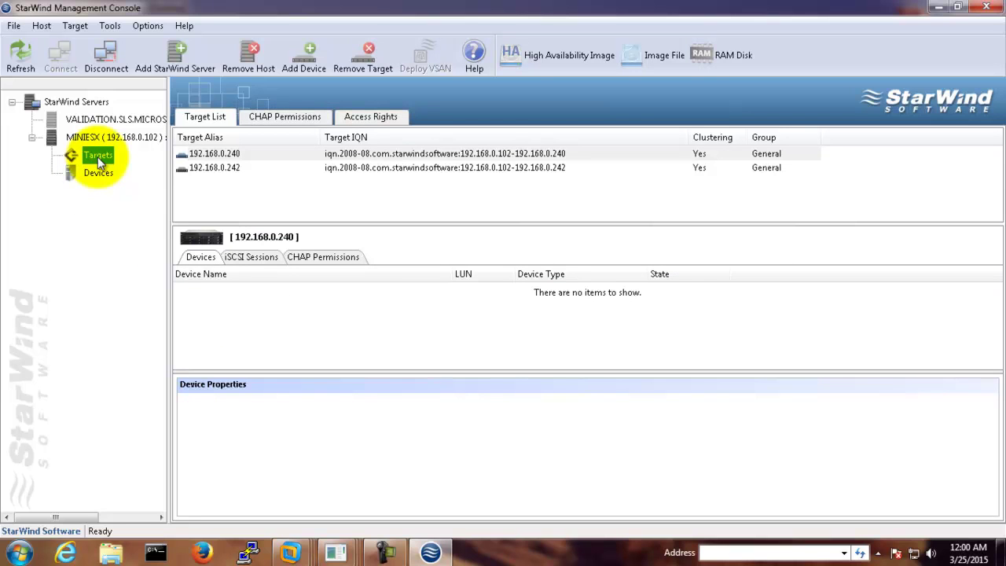
left_click(197, 166)
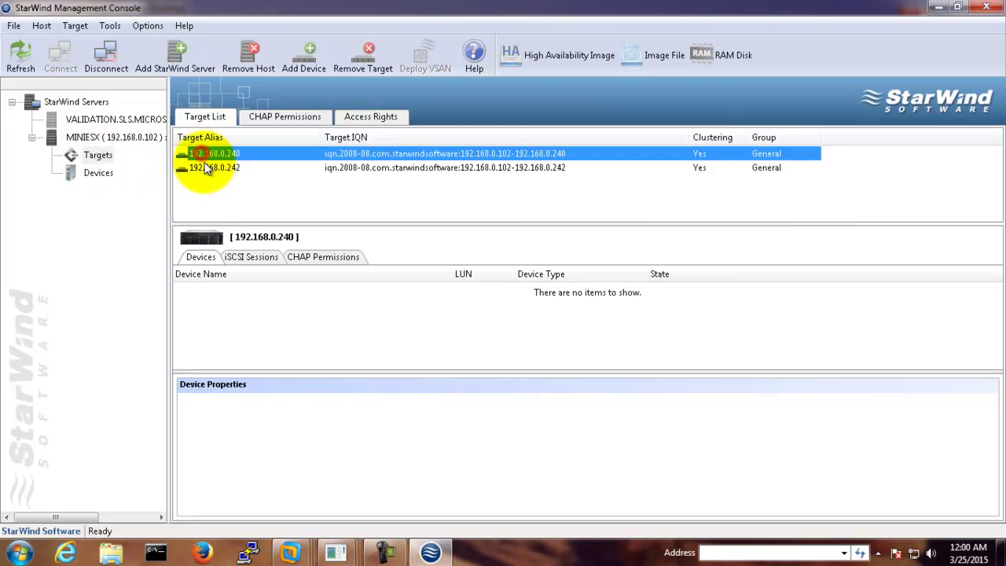
left_click(211, 154)
left_click(204, 167)
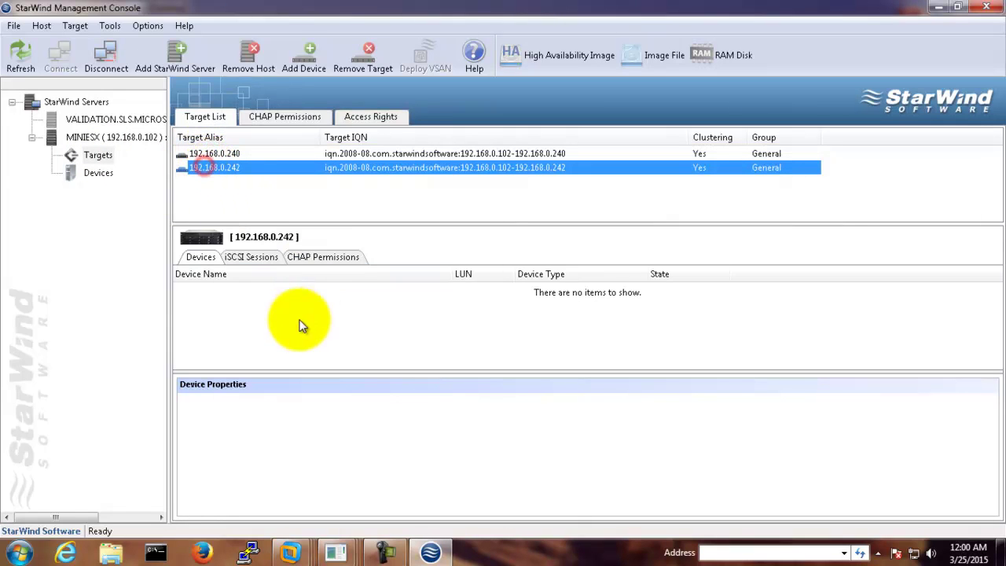
left_click(230, 312)
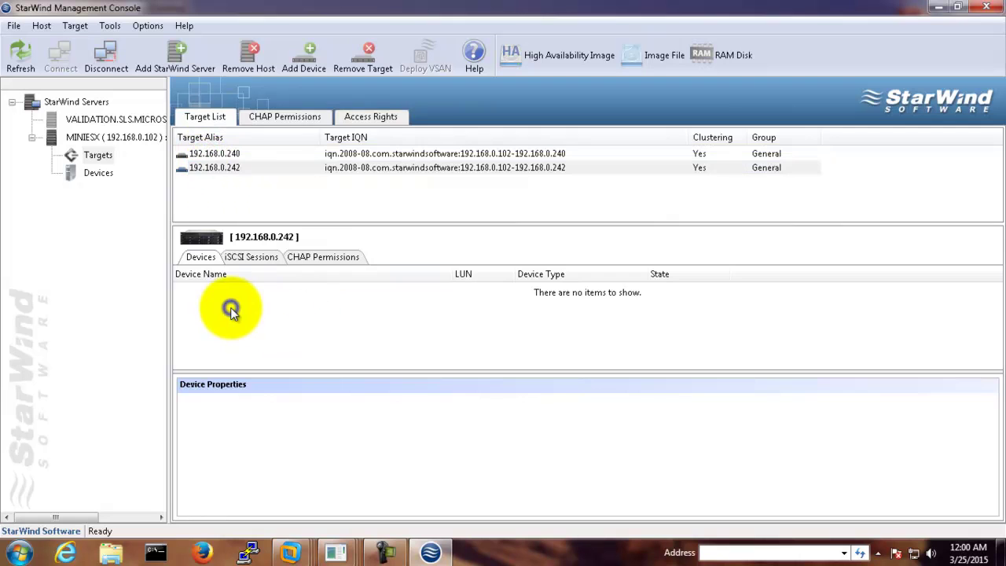
Start adding a Virtual Hard Disk device of the Image File type that mounts an existing virtual disk.
left_click(96, 173)
right_click(238, 176)
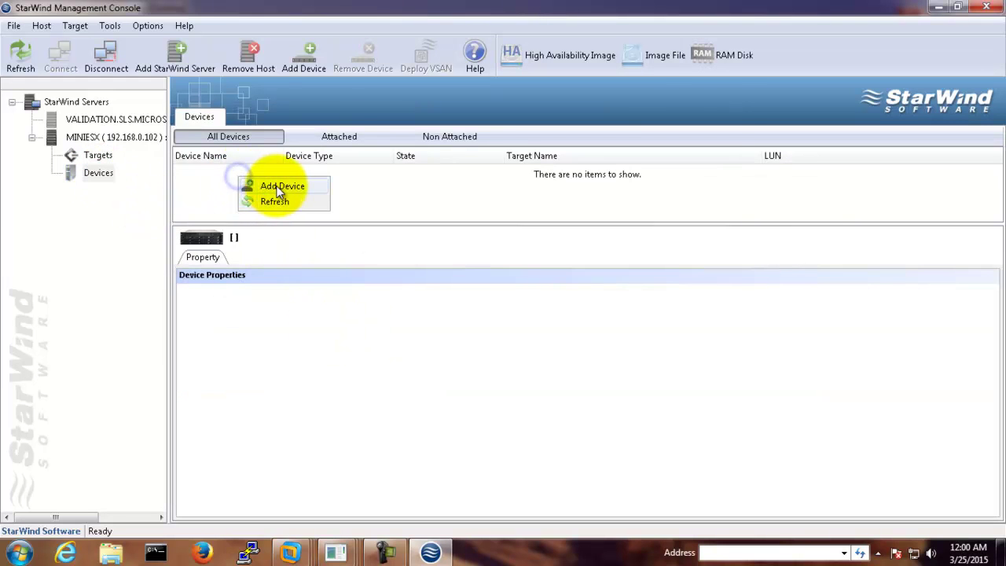
left_click(275, 185)
left_click(351, 205)
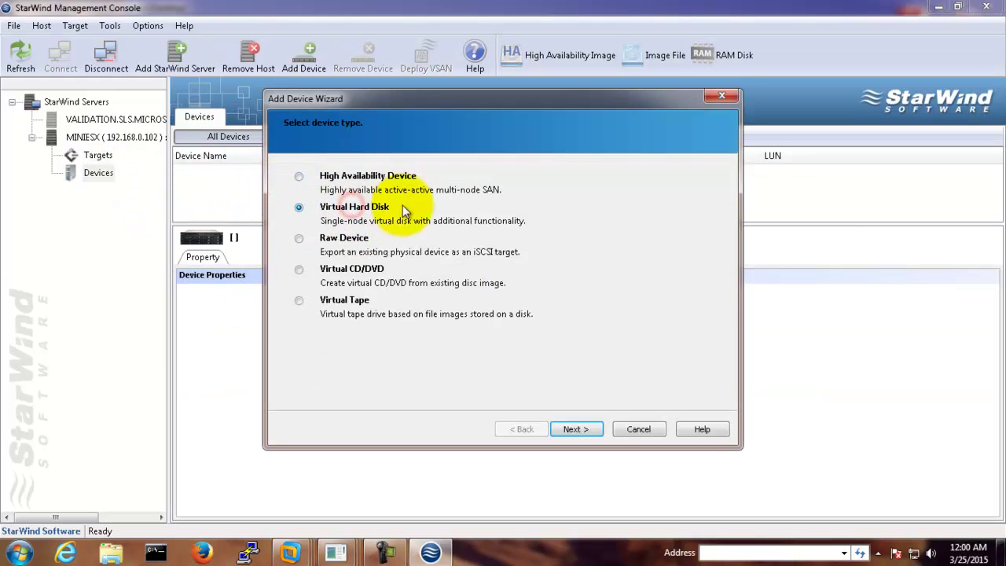
left_click(577, 430)
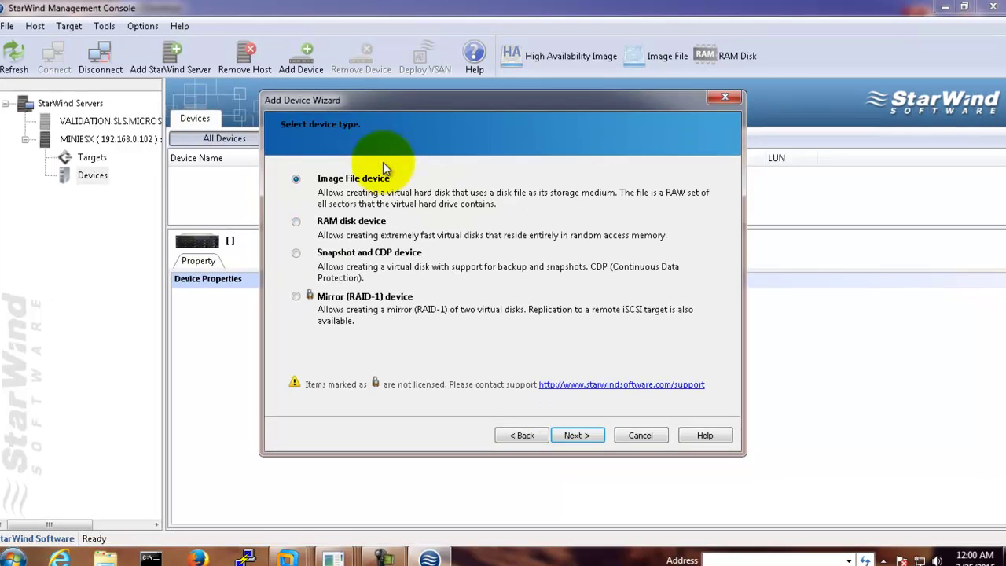
left_click(591, 505)
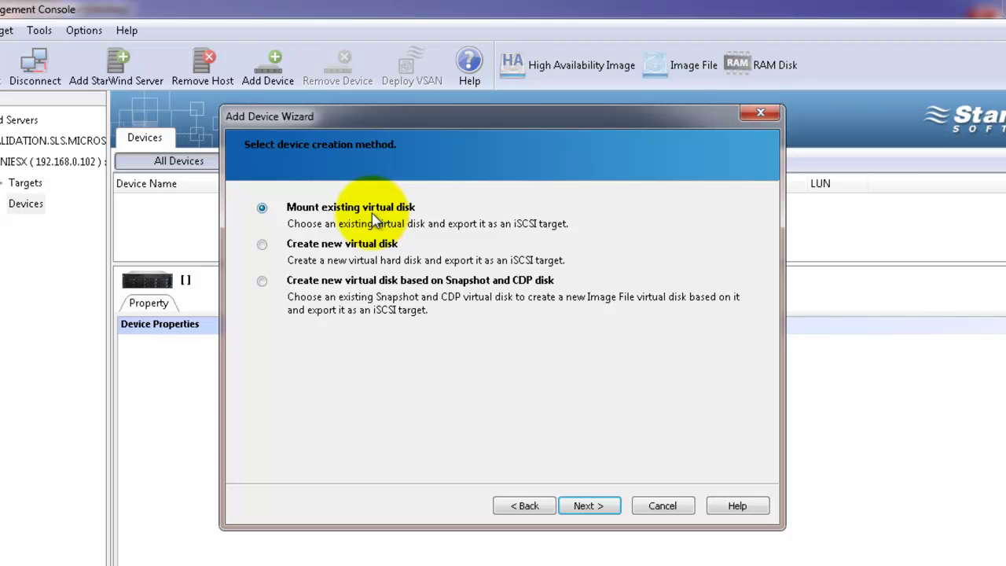
left_click(588, 505)
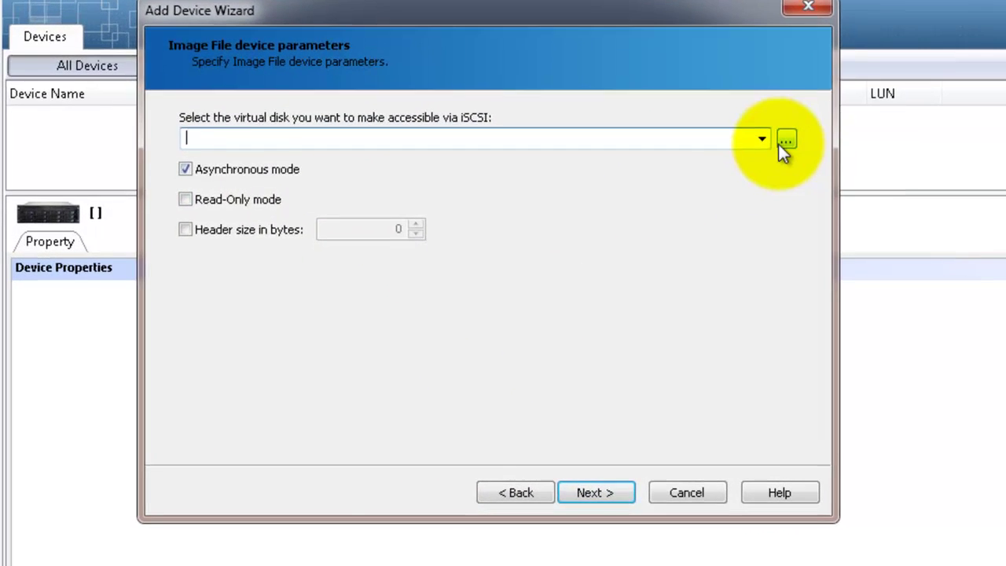
Select My Computer\D\TEST\STORAGE-STORE\DS1.img as the virtual disk, in asynchronous mode.
left_click(743, 221)
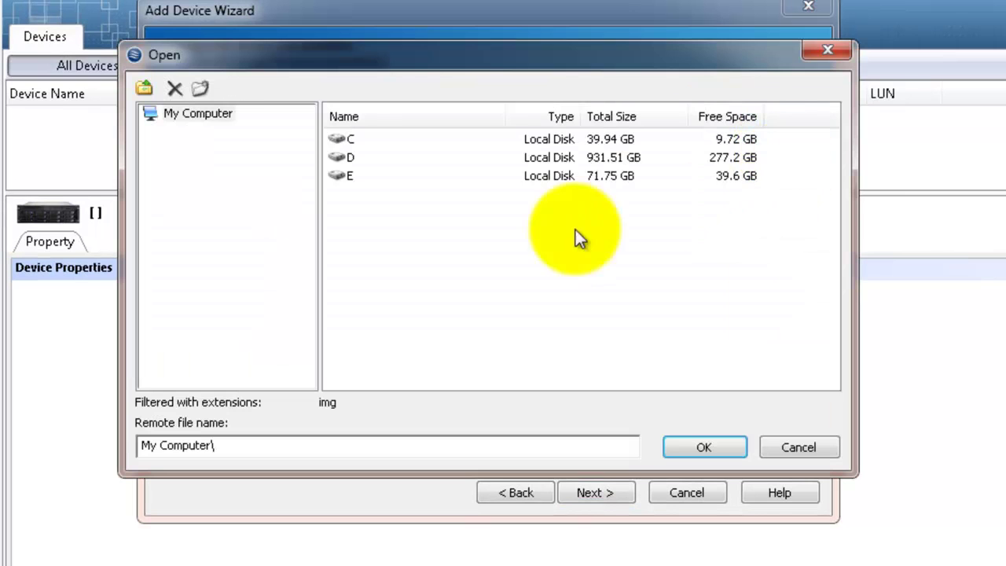
double_click(350, 159)
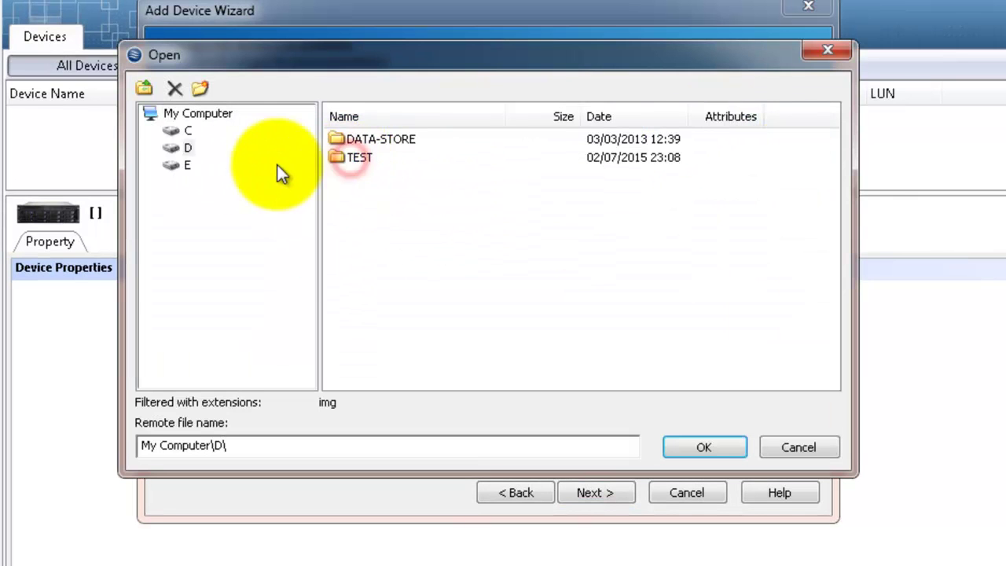
double_click(340, 158)
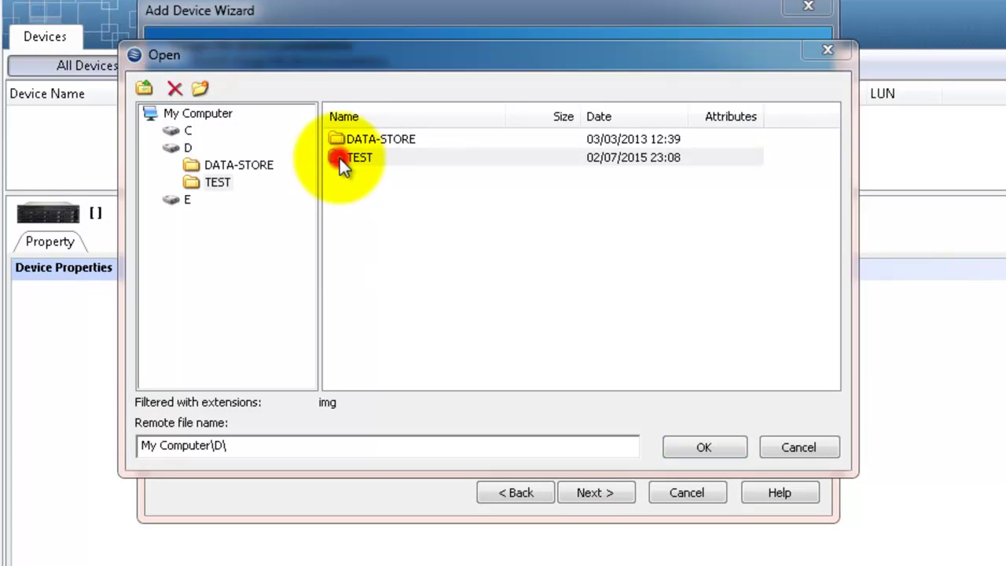
double_click(347, 196)
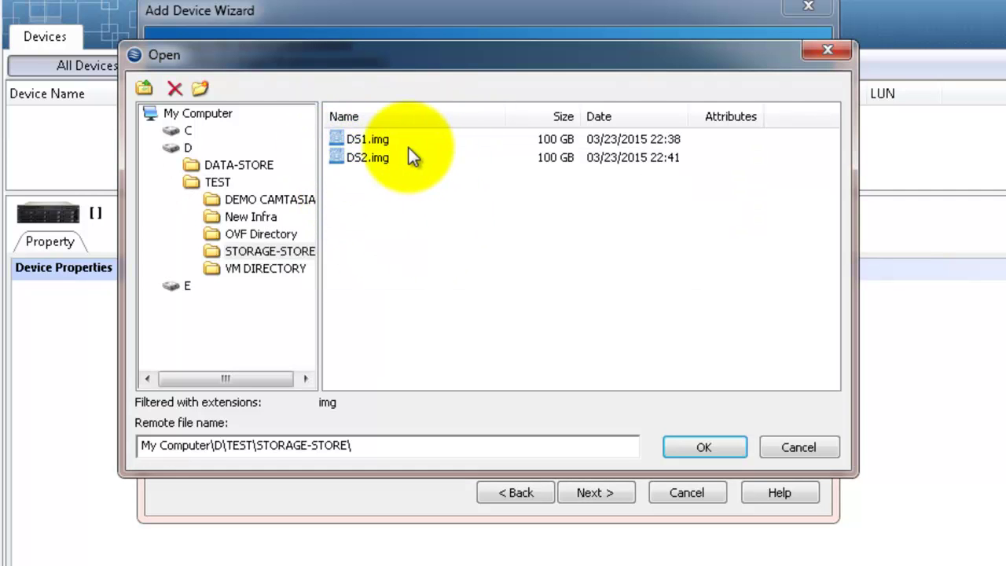
double_click(348, 141)
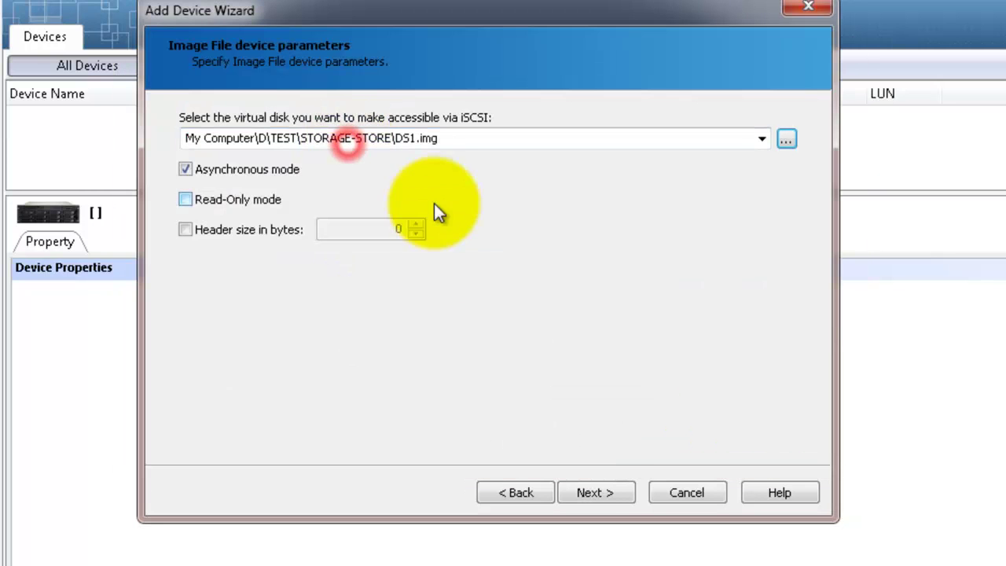
left_click(596, 495)
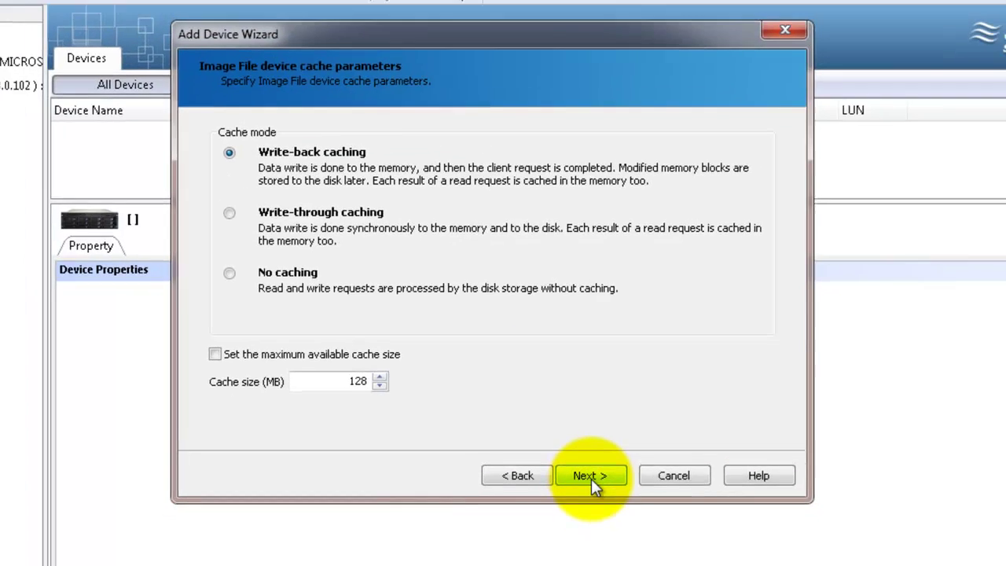
Use write-back caching with a 128 MB cache, attach the DS1 device to the existing target 192.168.0.240, and finish creating it.
left_click(595, 496)
left_click(544, 193)
left_click(387, 219)
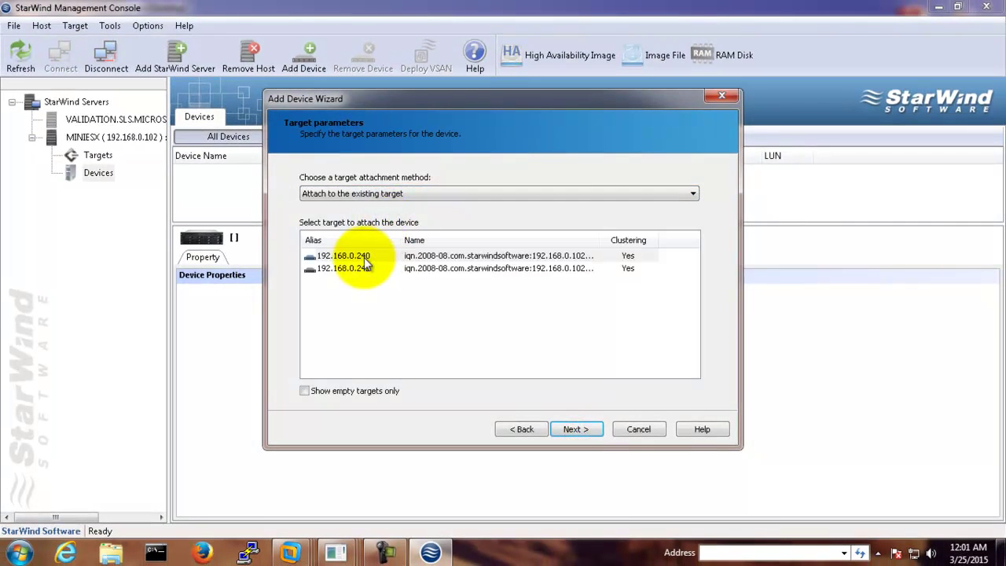
left_click(364, 257)
left_click(575, 429)
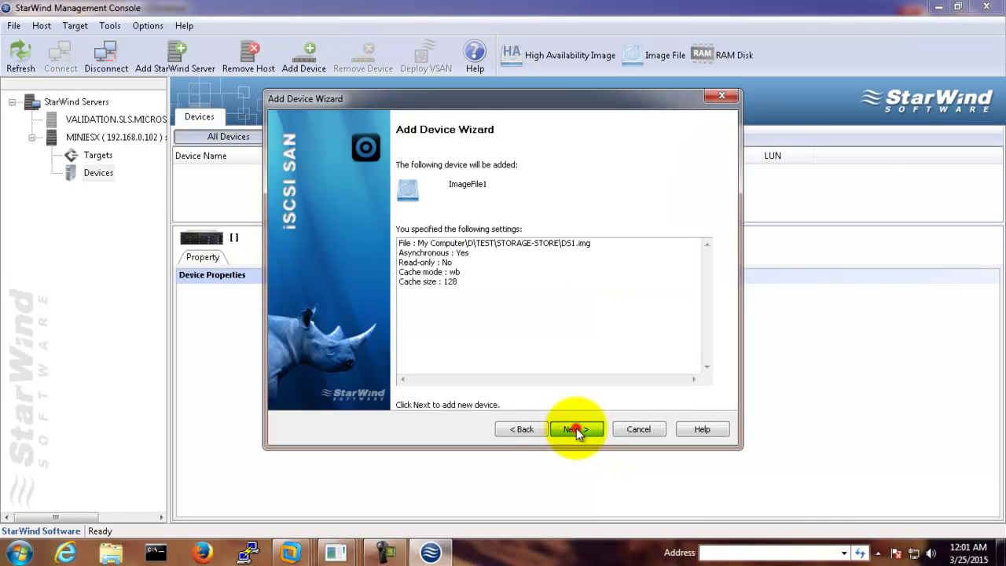
left_click(575, 429)
left_click(576, 428)
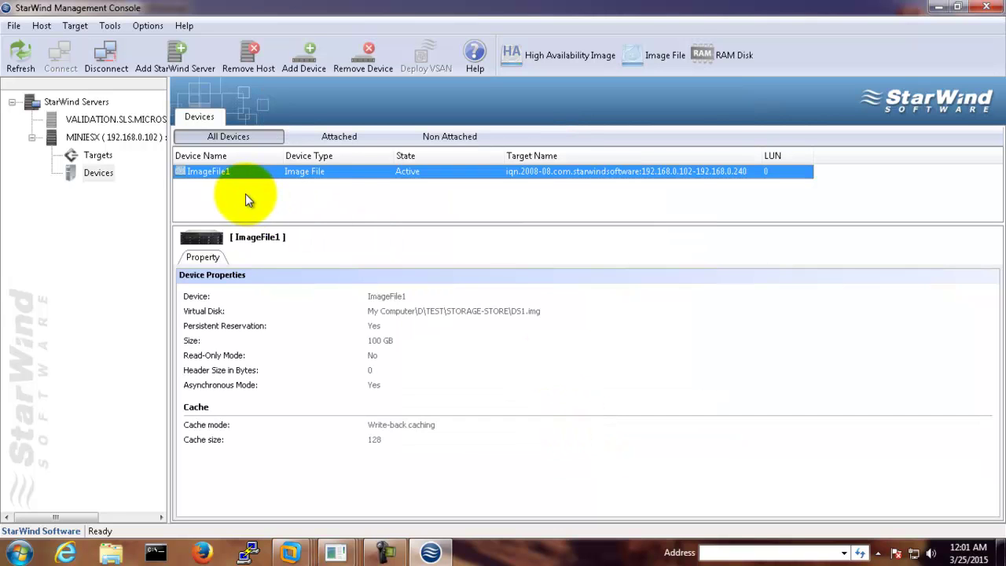
Start adding a second device of the Virtual Hard Disk type.
right_click(193, 177)
left_click(241, 196)
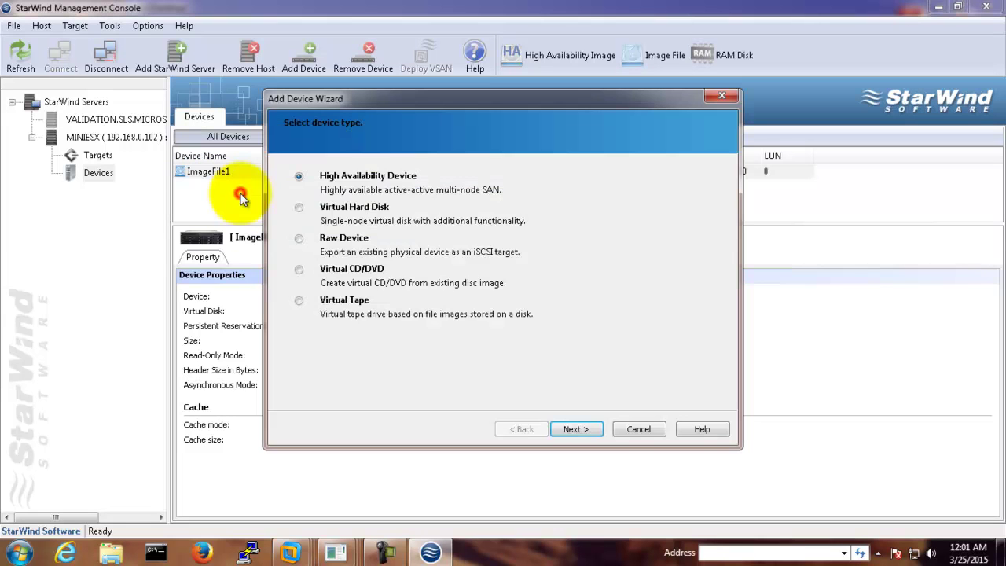
left_click(354, 207)
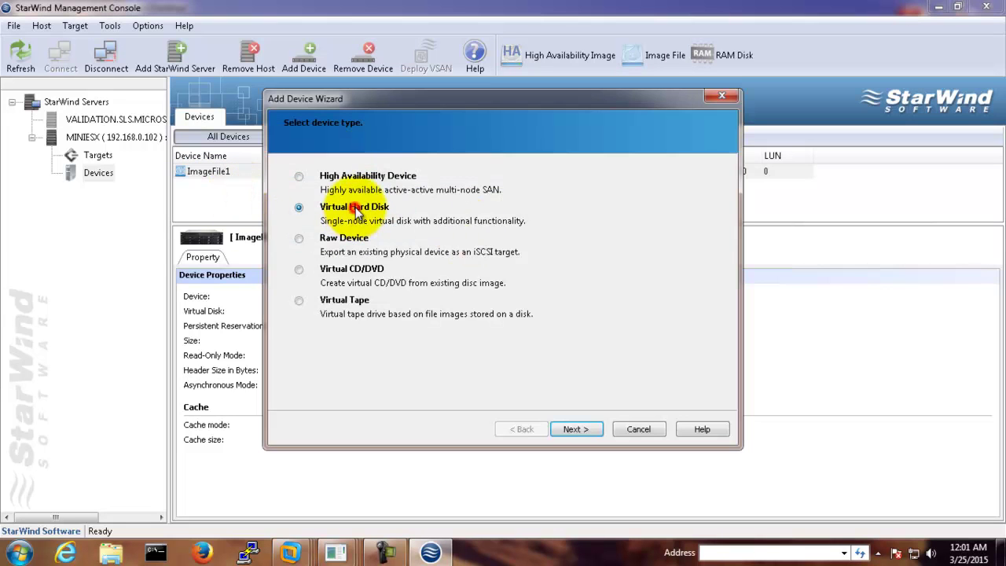
left_click(589, 429)
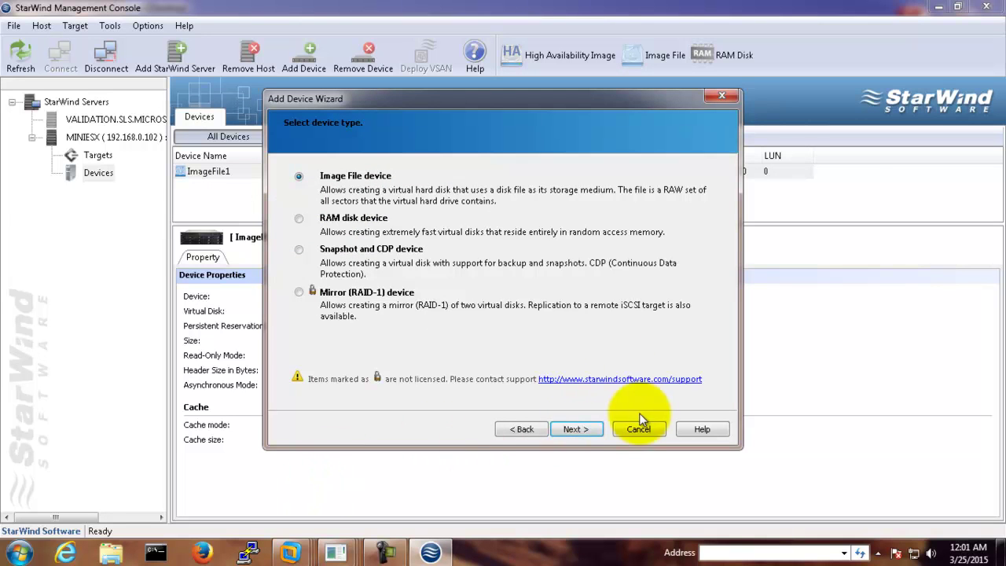
Switch to Windows Explorer and delete the DS2 disc image from D:\TEST\STORAGE-STORE.
left_click(113, 550)
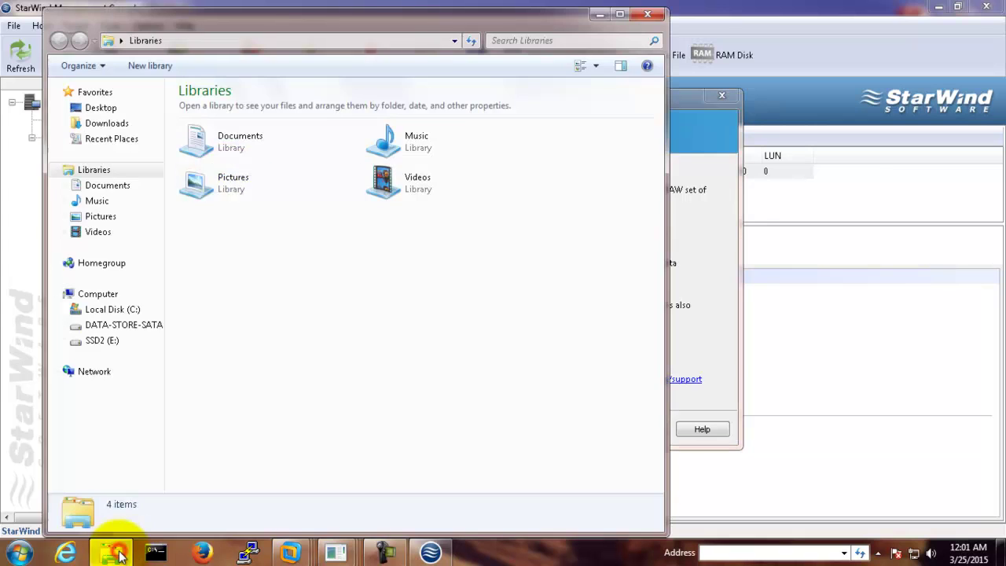
left_click(129, 324)
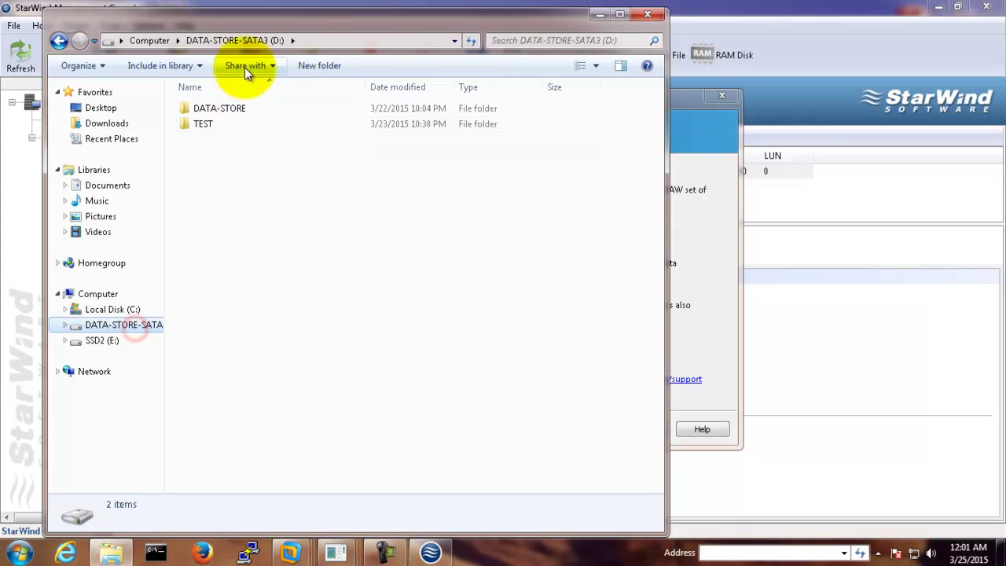
double_click(220, 122)
double_click(237, 156)
left_click(208, 125)
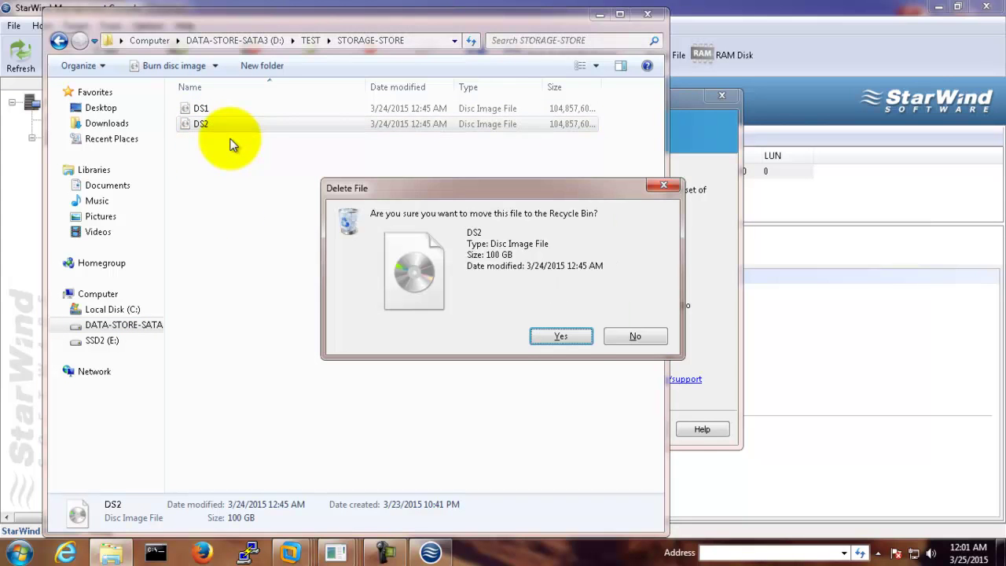
left_click(562, 348)
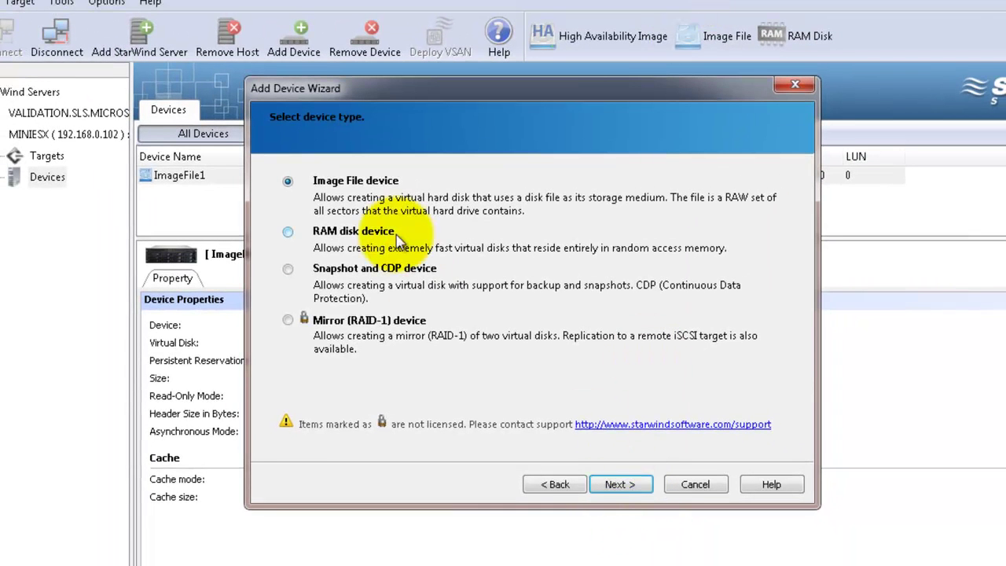
Set up the second device as an Image File device based on a newly created virtual disk.
left_click(634, 489)
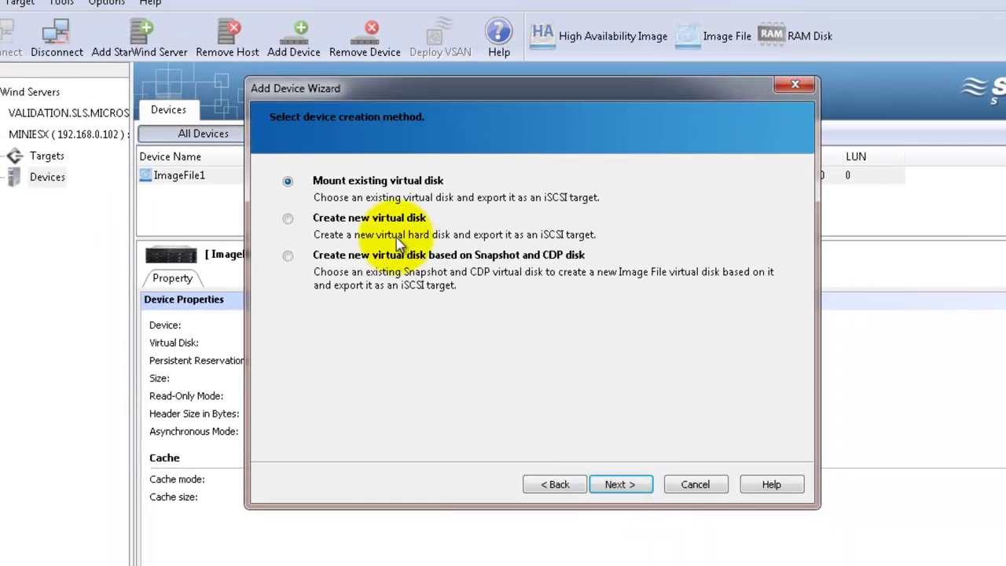
left_click(373, 220)
left_click(619, 484)
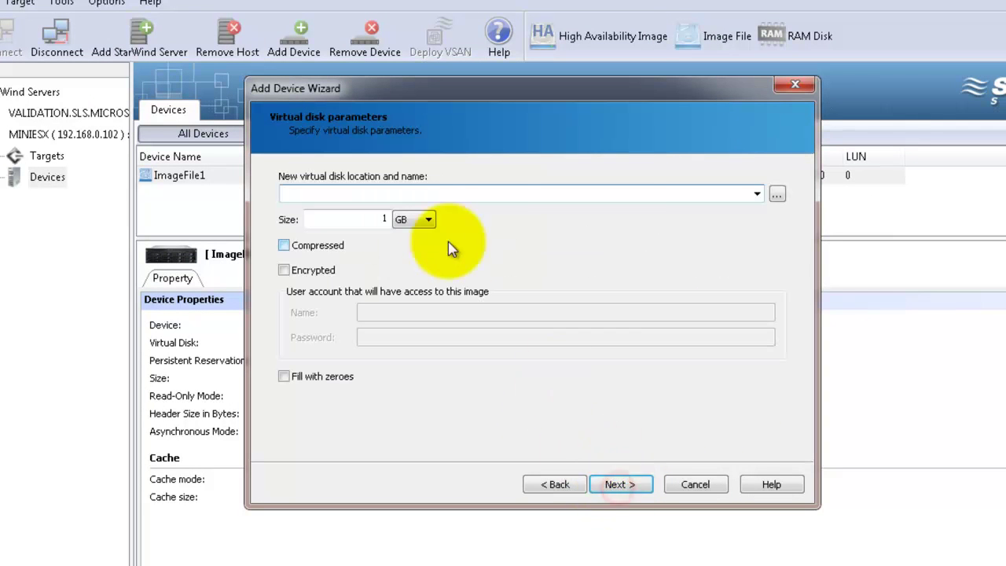
Name the new virtual disk DS2.img in My Computer\D\TEST\STORAGE-STORE and set its size to 101 GB.
left_click(778, 194)
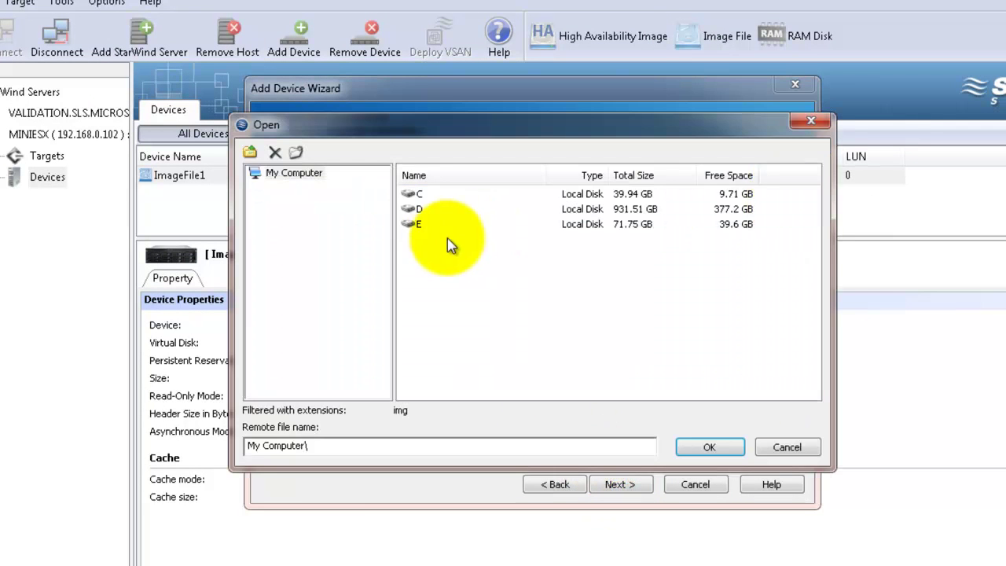
double_click(416, 208)
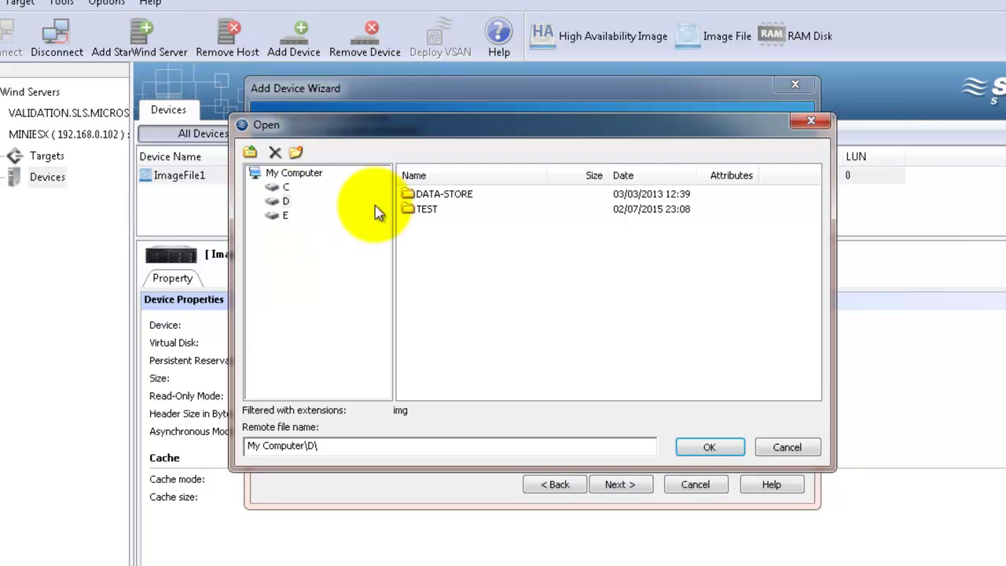
double_click(423, 211)
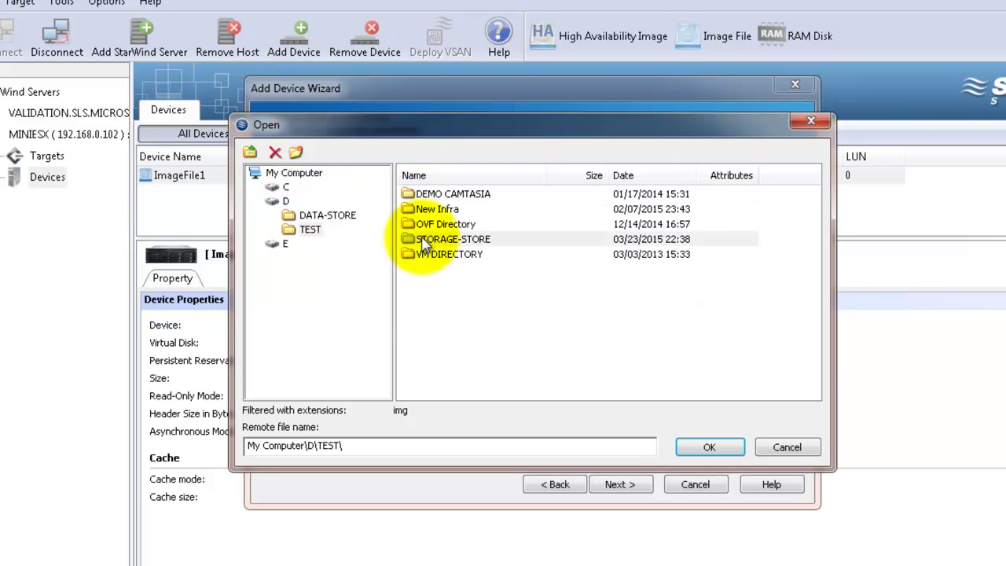
double_click(440, 239)
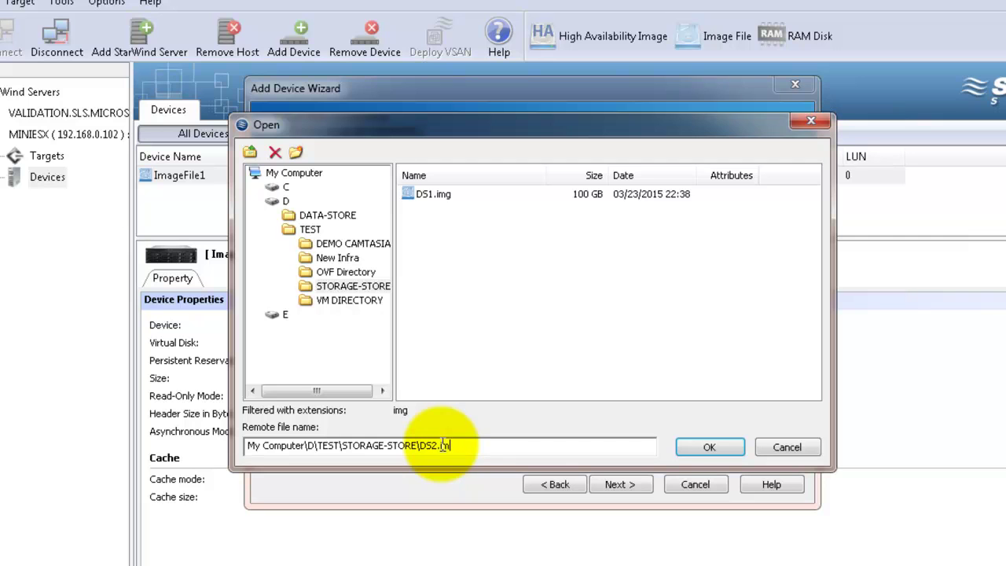
left_click(704, 446)
left_click(388, 219)
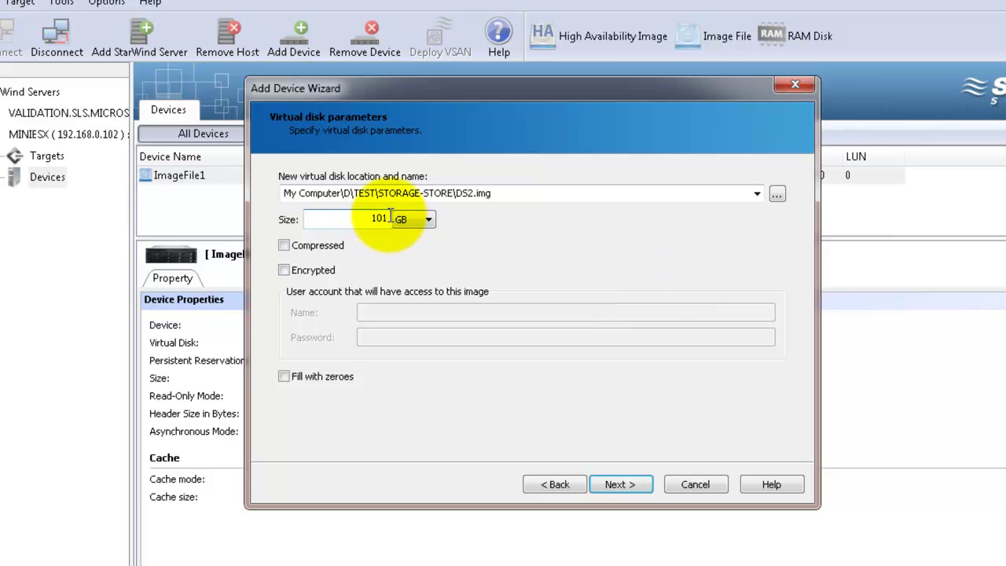
left_click(621, 485)
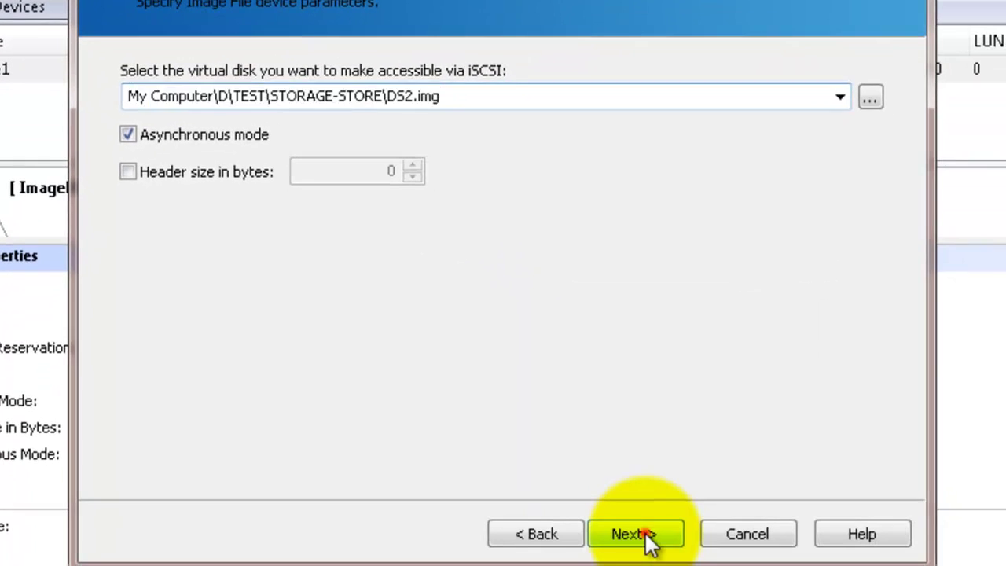
Keep asynchronous mode and 128 MB write-back caching, attach the DS2 device to the existing target 192.168.0.242, and finish creating it.
left_click(643, 532)
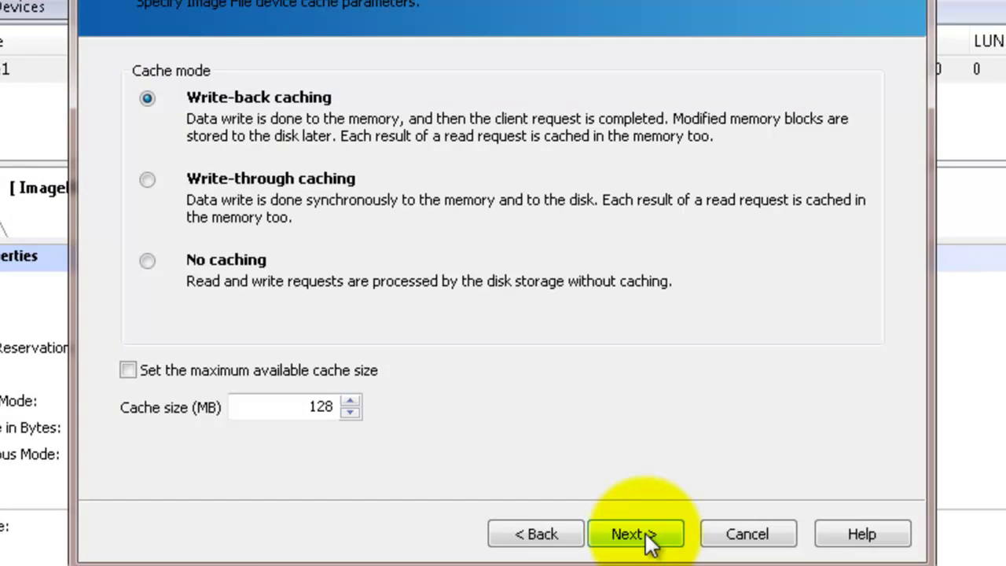
left_click(646, 532)
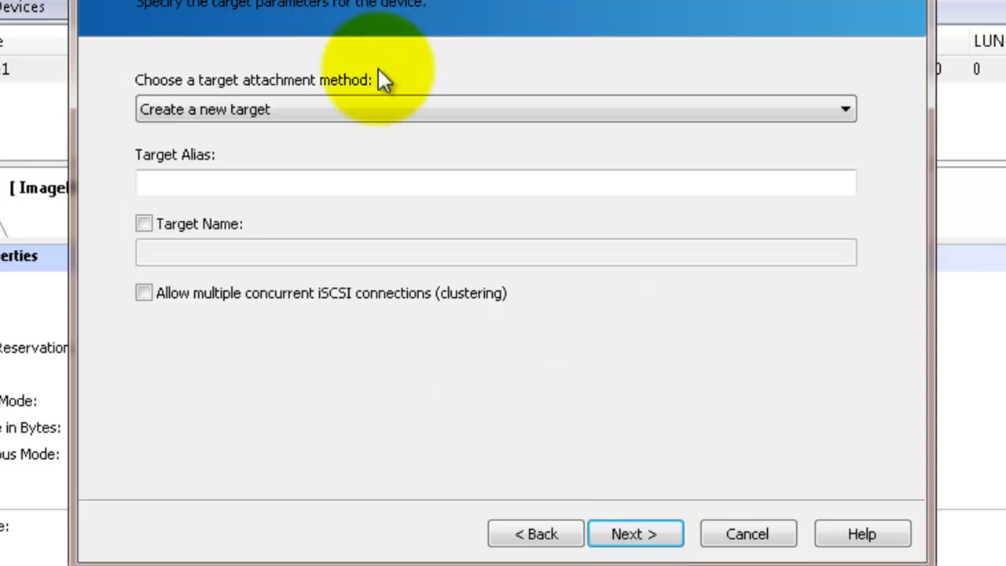
left_click(366, 108)
left_click(313, 150)
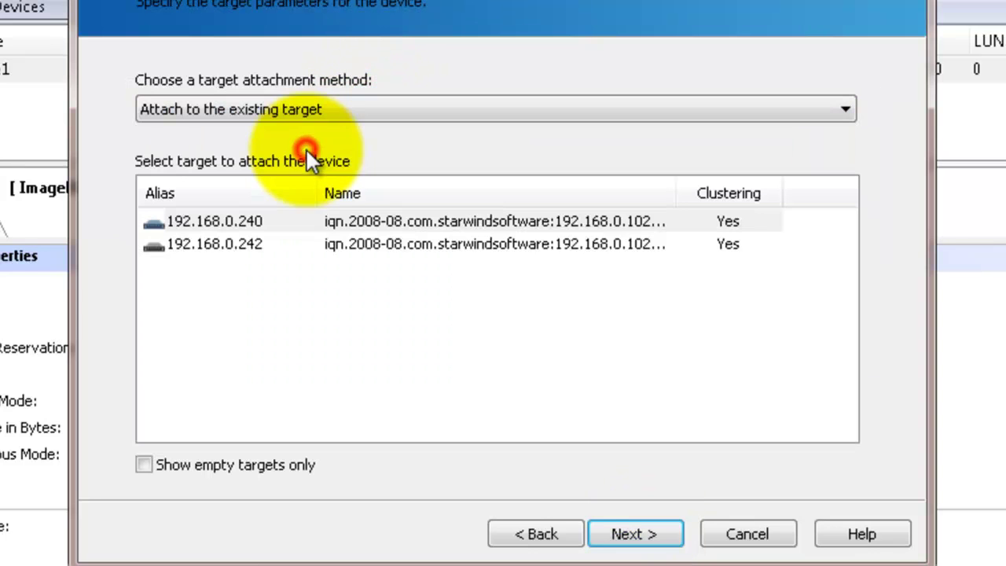
left_click(262, 246)
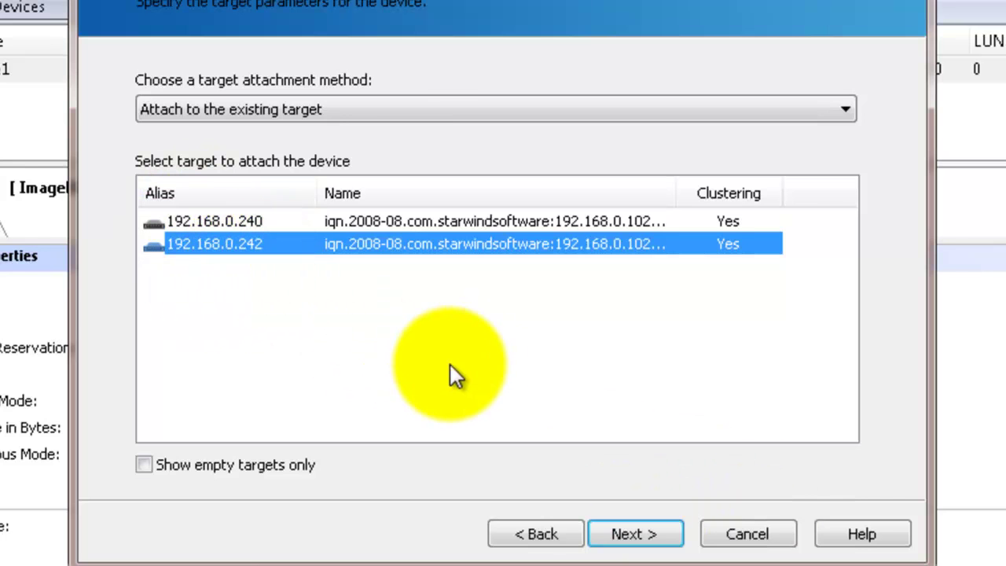
left_click(638, 533)
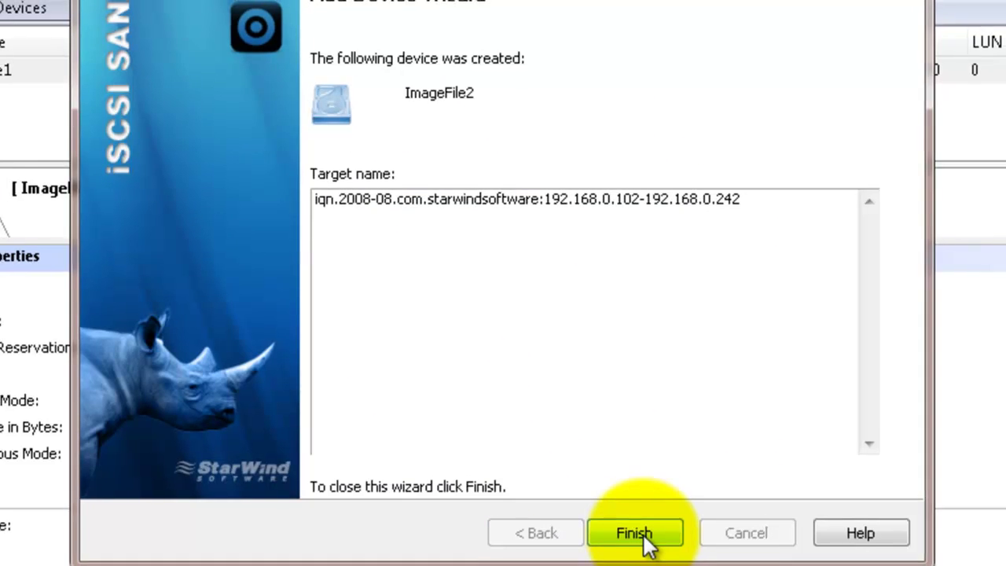
left_click(643, 534)
Remove the target 192.168.0.242 from the MINIESX host, detaching and keeping its associated device.
left_click(98, 157)
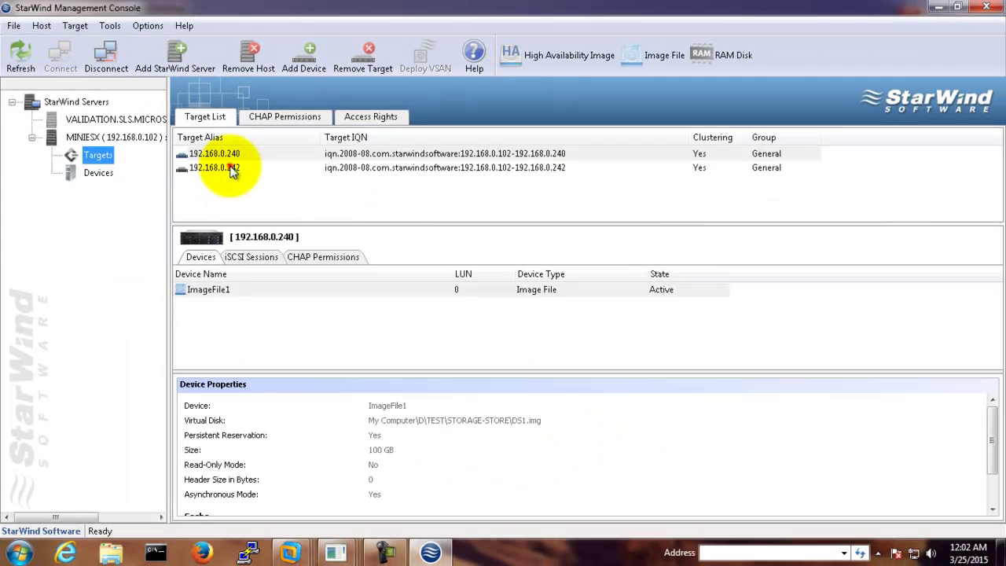
left_click(233, 172)
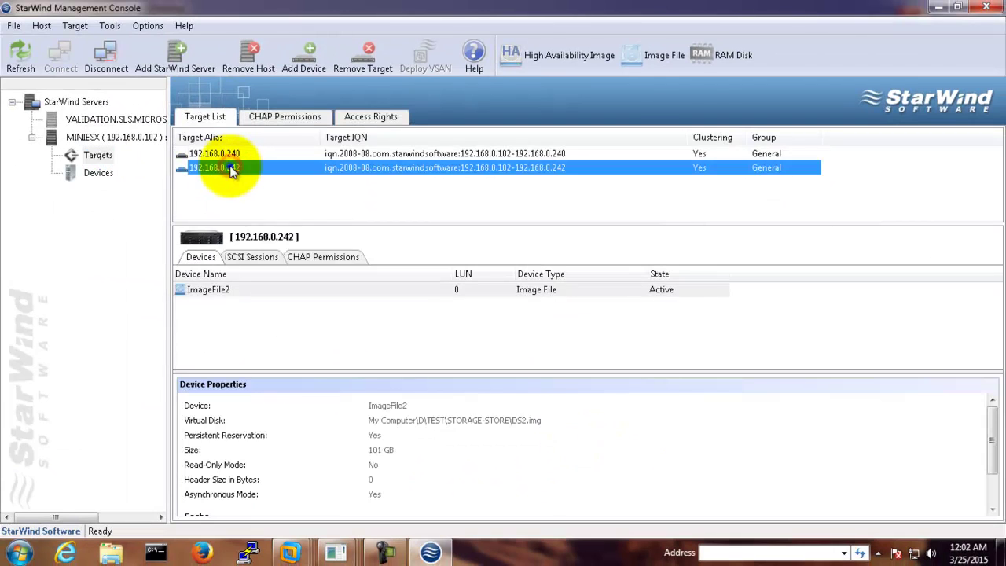
right_click(233, 172)
left_click(320, 229)
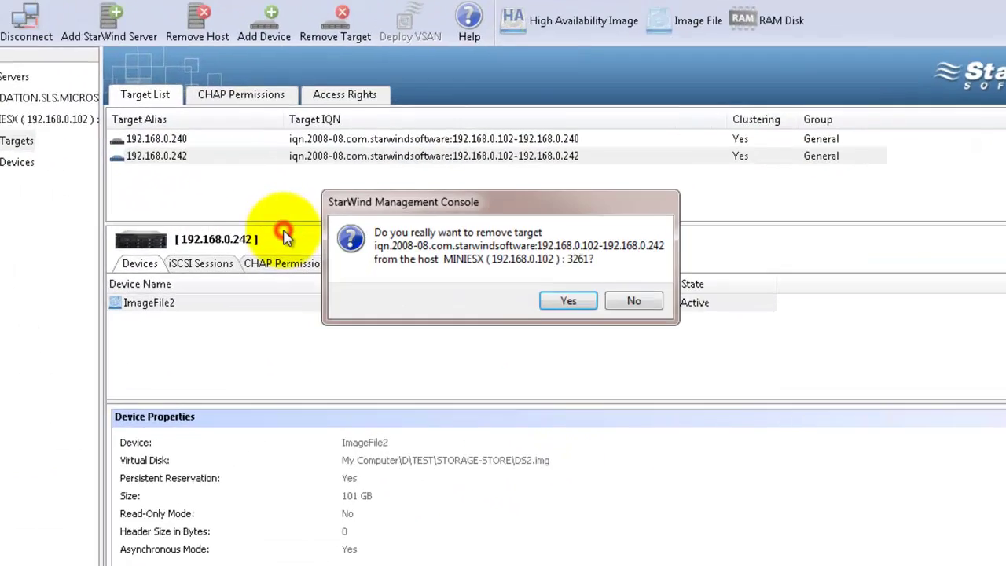
left_click(511, 304)
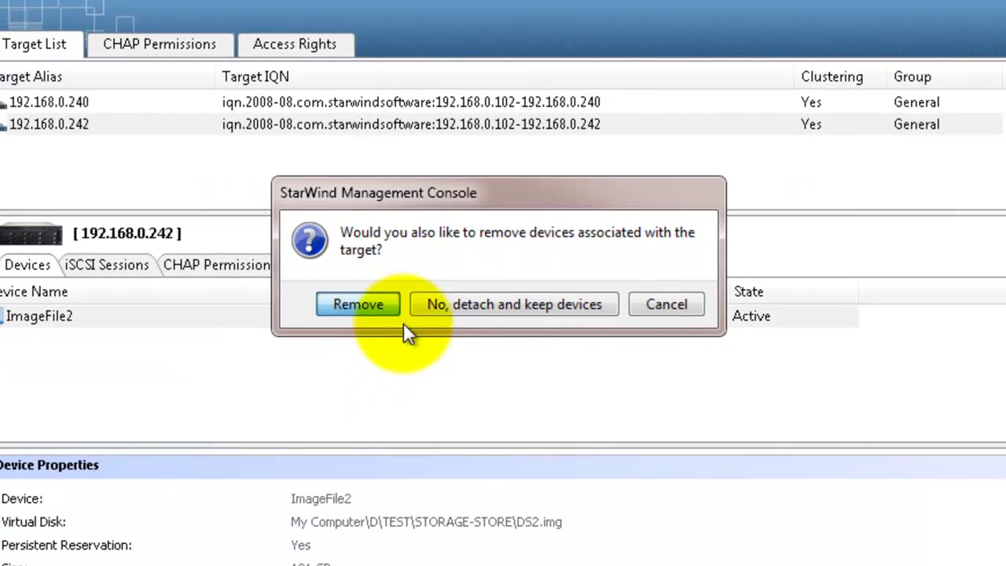
left_click(537, 304)
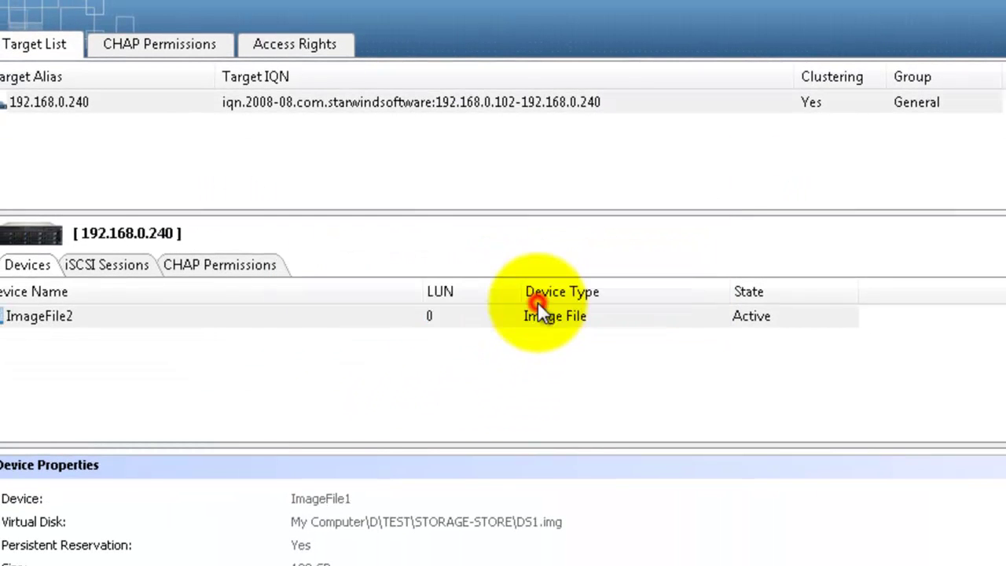
Add a target with the alias 192.168.0.241, enabling the Target Name option and multiple concurrent iSCSI connections (clustering).
left_click(82, 163)
right_click(50, 146)
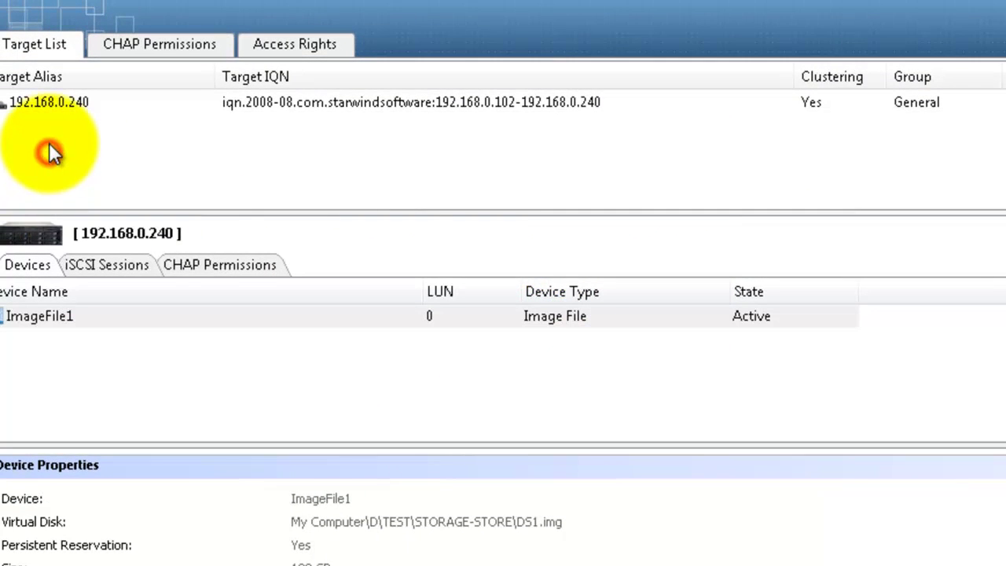
left_click(104, 150)
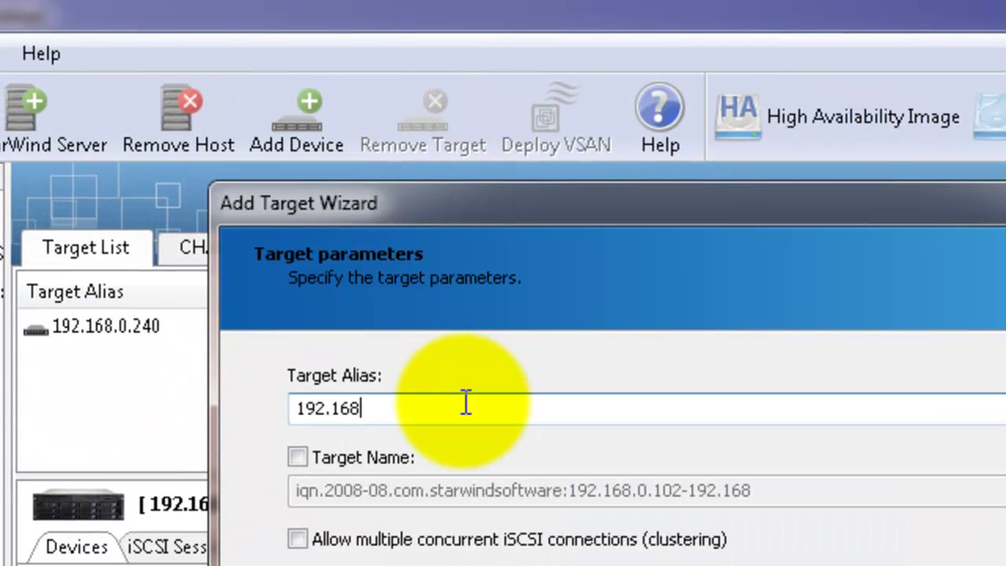
type(".0.241")
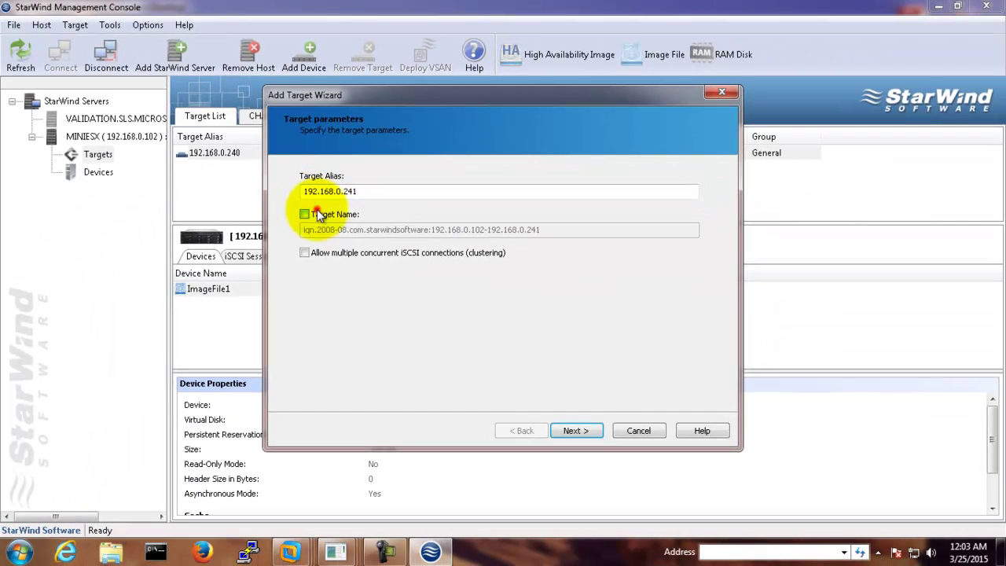
left_click(297, 457)
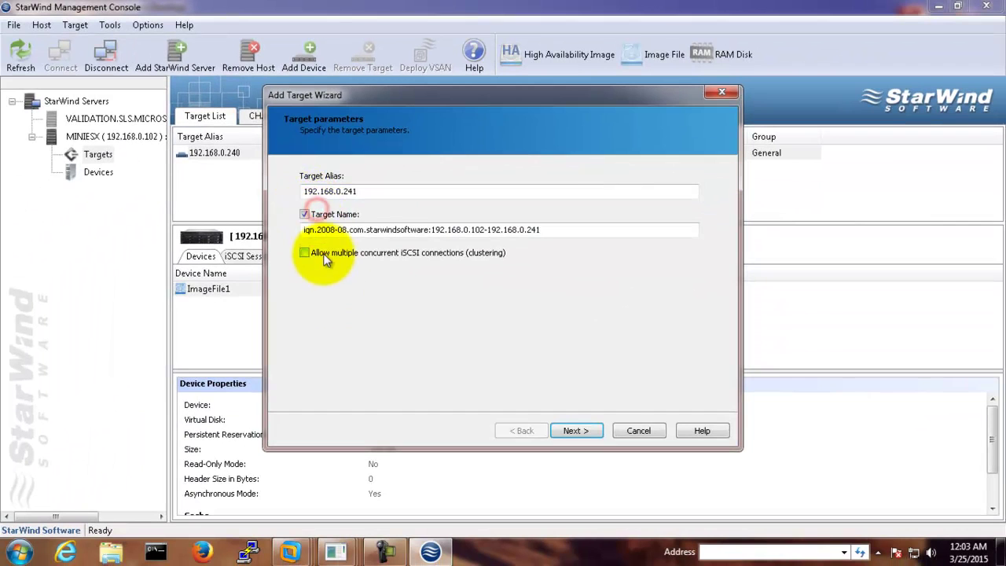
left_click(322, 252)
left_click(582, 429)
left_click(581, 429)
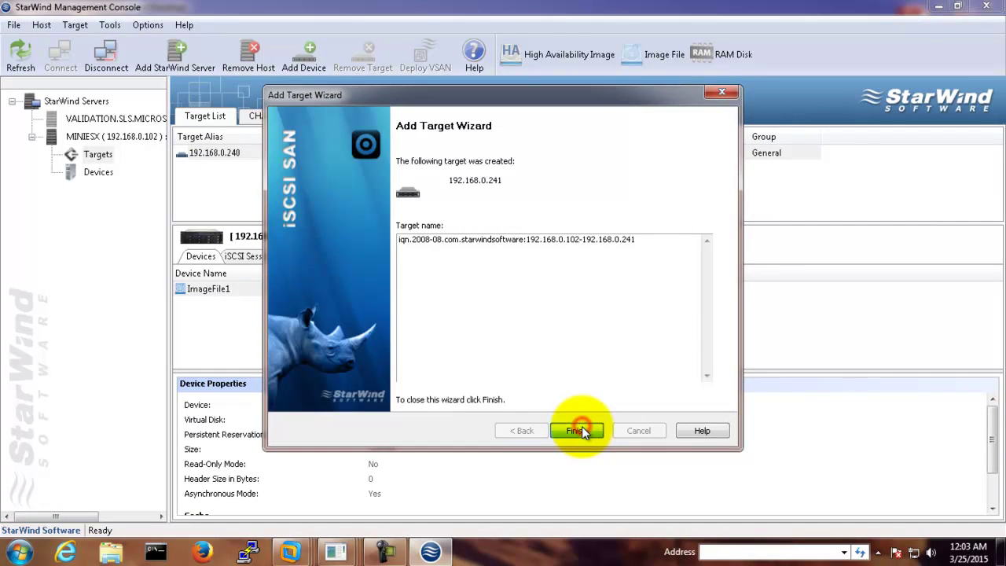
left_click(582, 429)
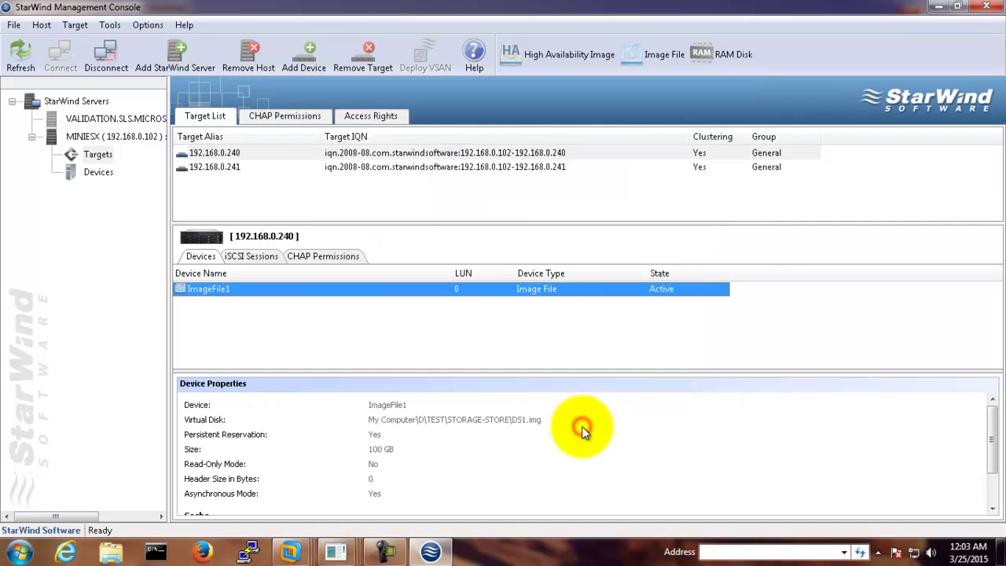
Attach the unattached ImageFile2 device to the existing target 192.168.0.241.
left_click(234, 167)
right_click(233, 168)
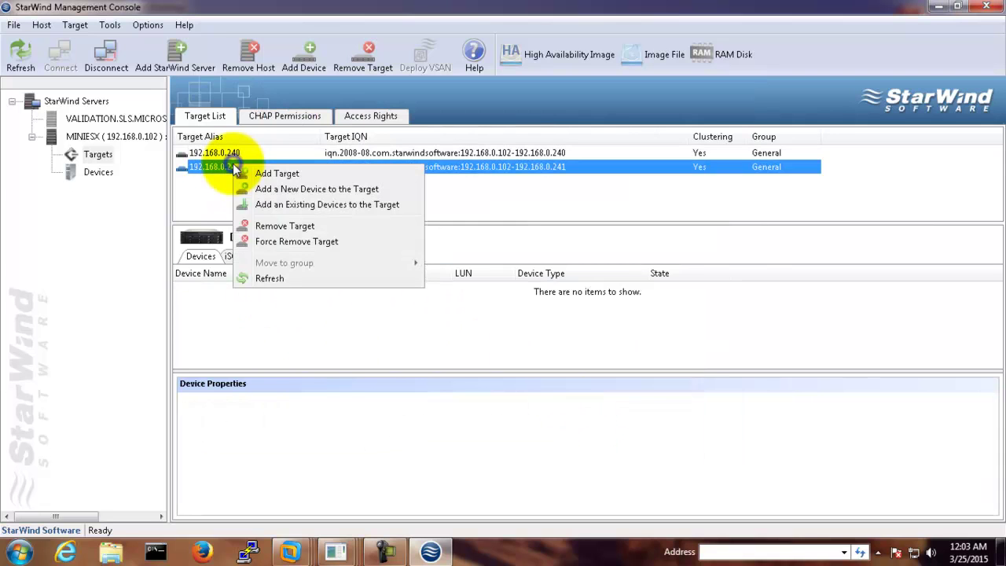
left_click(102, 179)
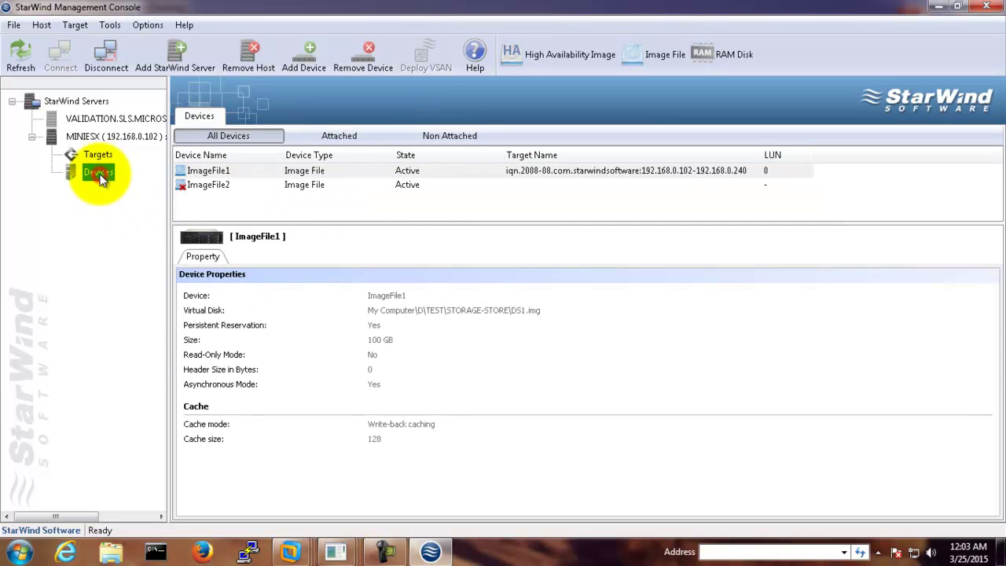
left_click(212, 184)
right_click(212, 183)
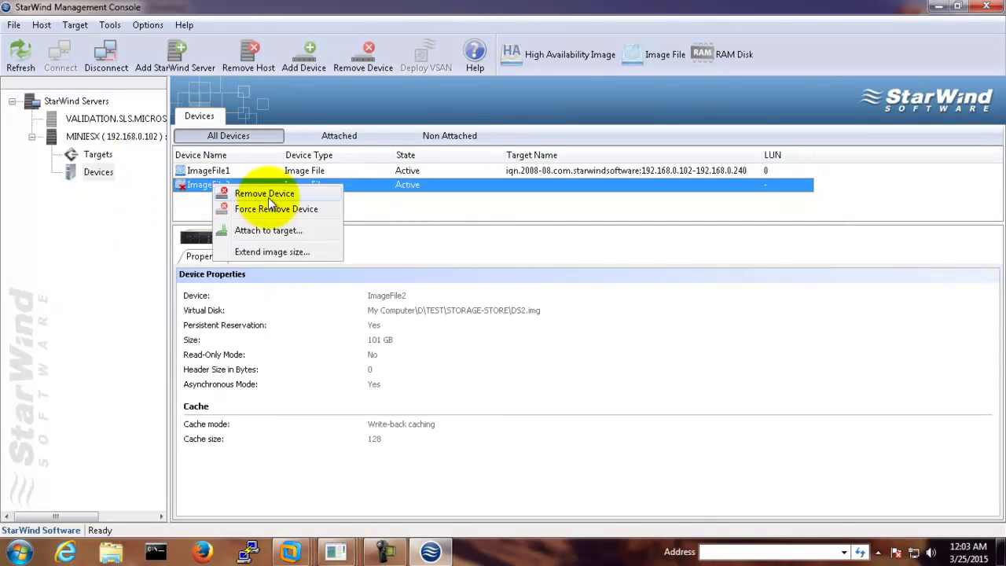
left_click(276, 230)
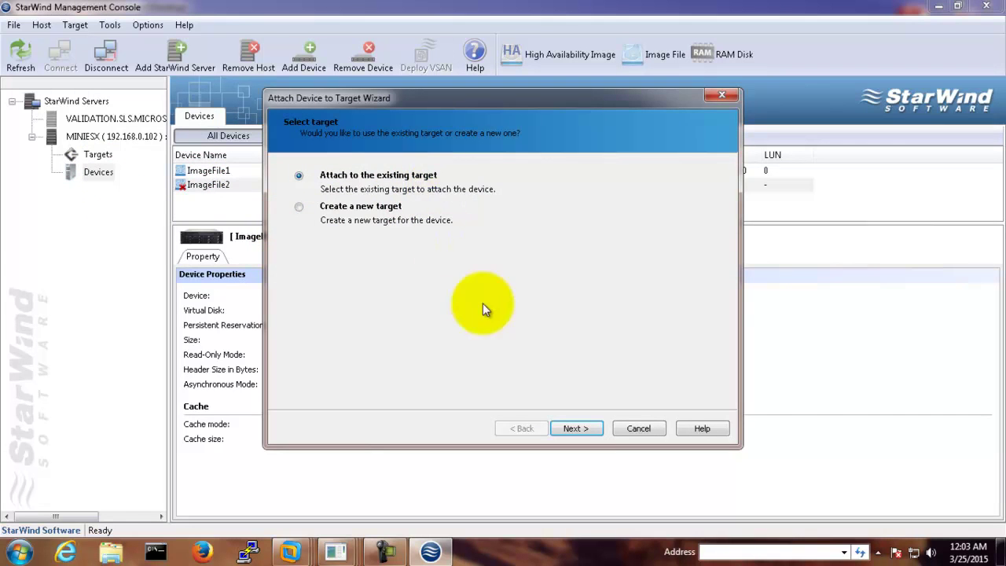
left_click(582, 429)
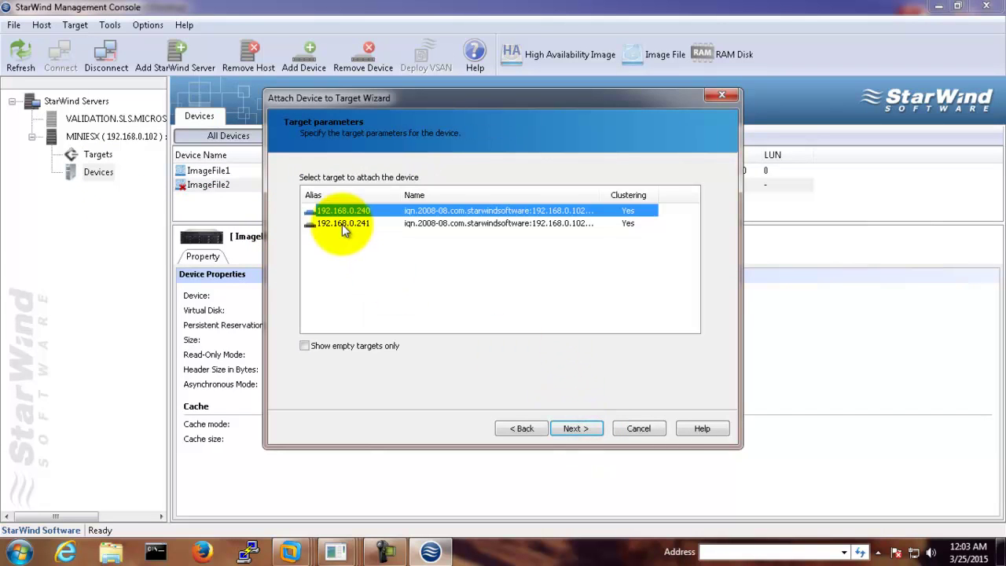
left_click(342, 224)
left_click(576, 429)
left_click(577, 429)
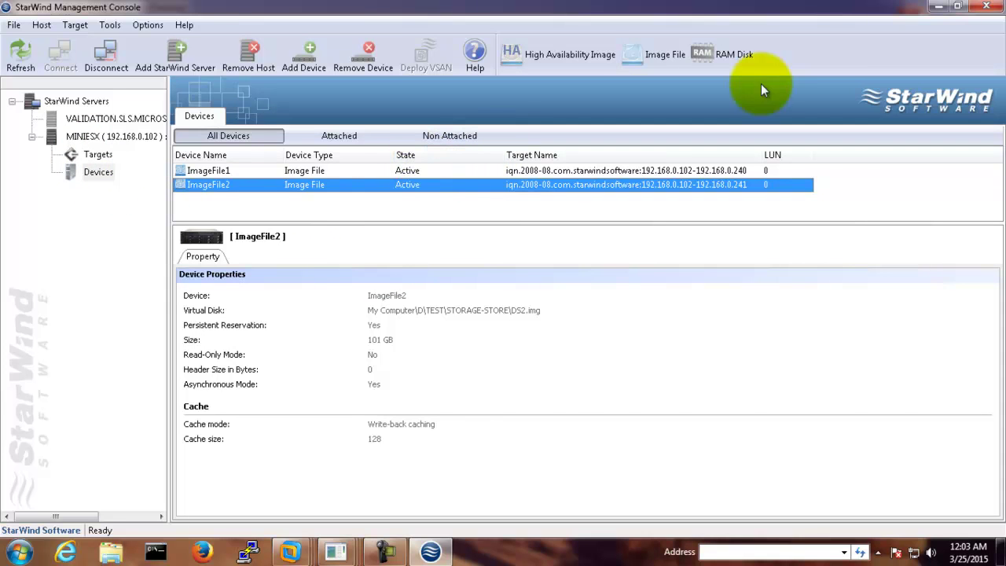
Check the Esxi55-2 console in VMware Workstation and minimize the open windows to reach the desktop.
left_click(937, 8)
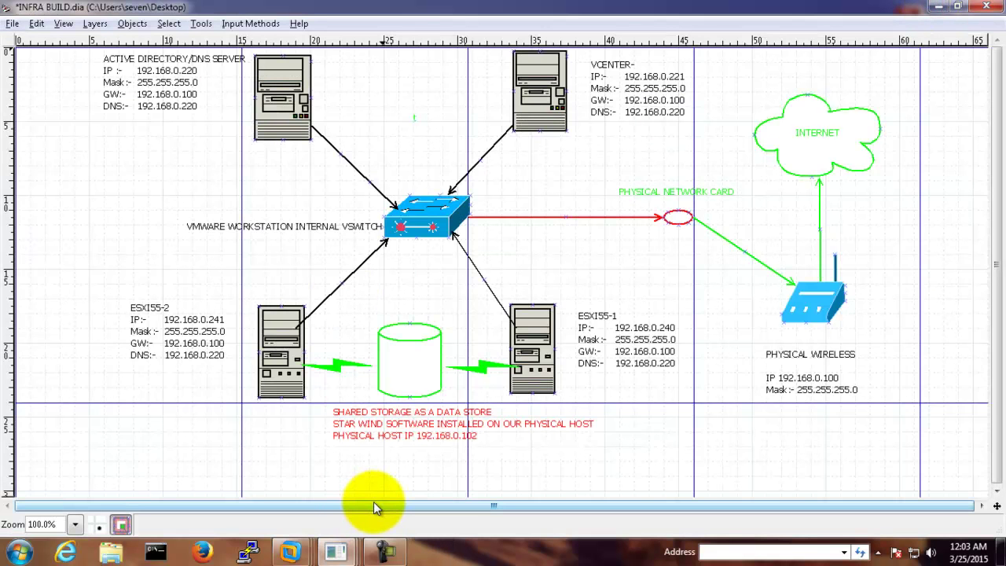
left_click(291, 554)
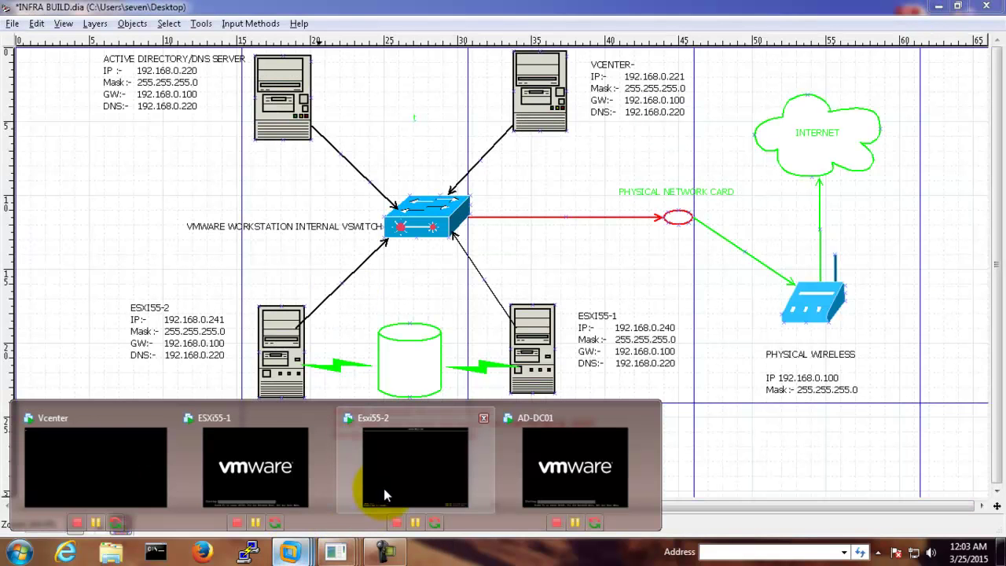
left_click(398, 481)
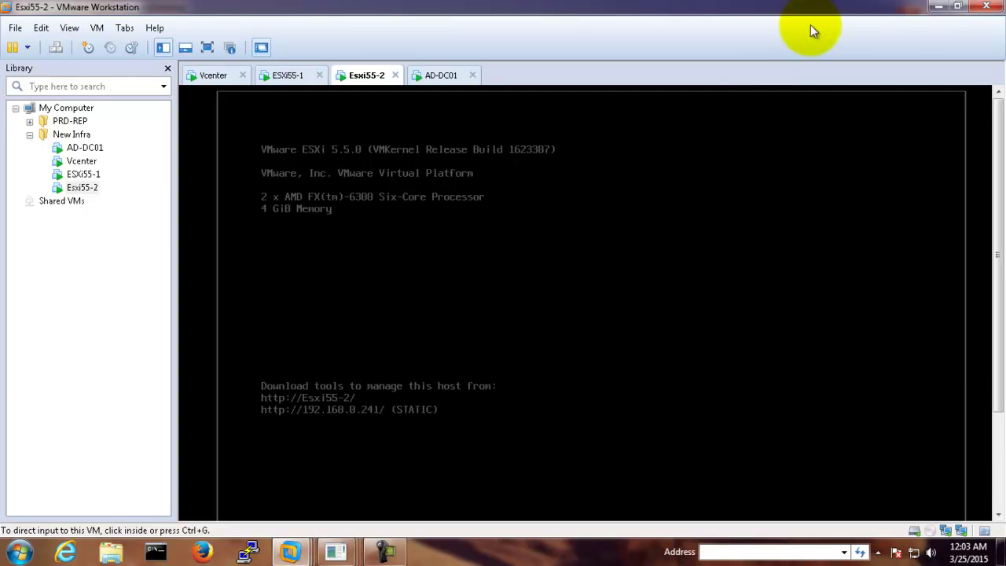
left_click(937, 7)
left_click(936, 7)
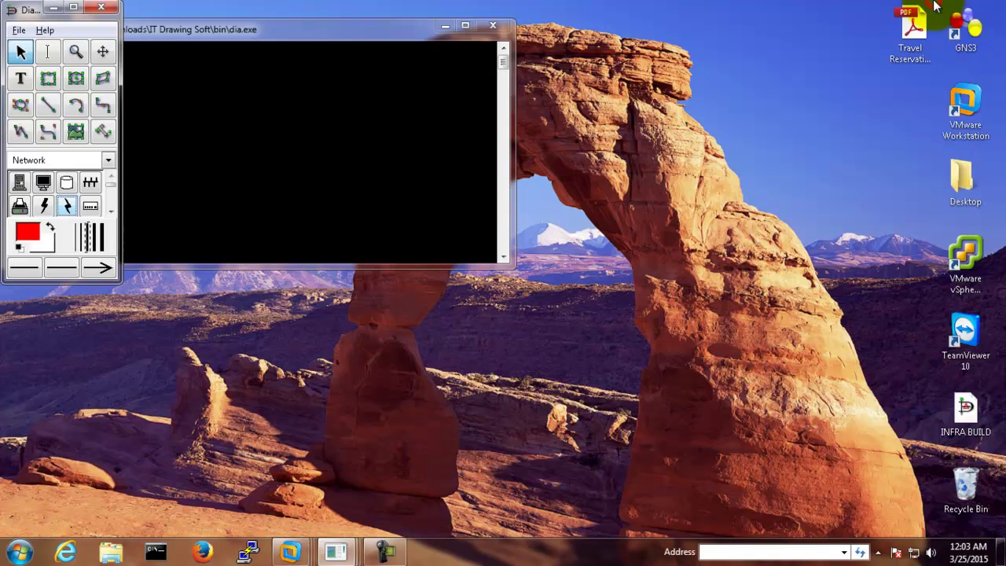
left_click(445, 26)
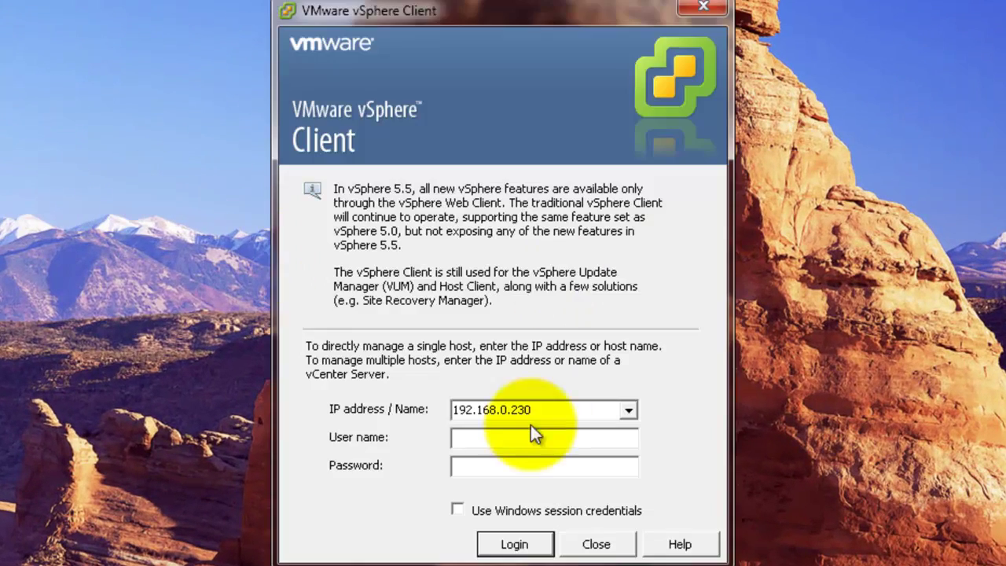
Log in to 192.168.0.230 in VMware vSphere Client as vsphere.local\Administrator with the account password, and dismiss the evaluation notice.
left_click(483, 441)
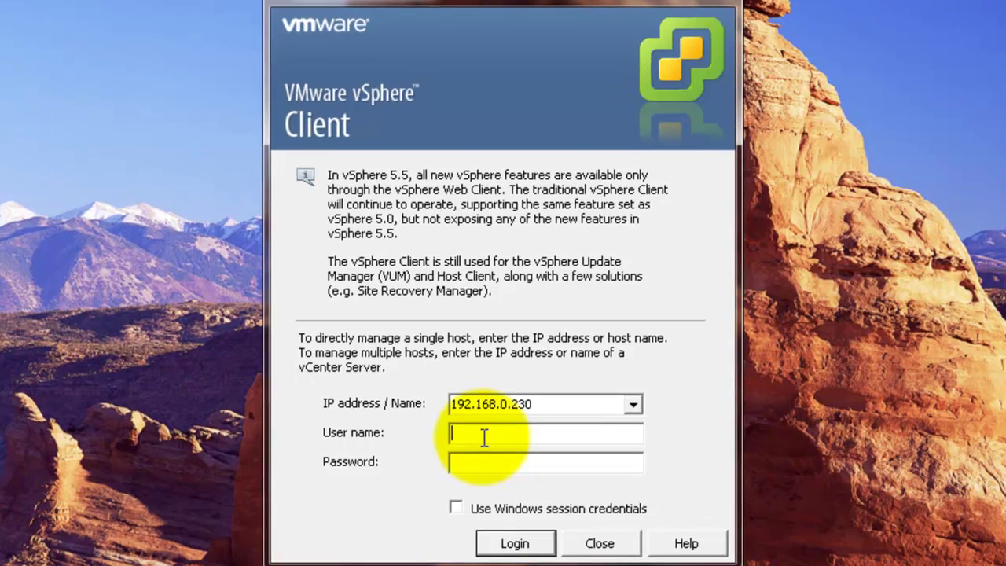
type("vsphere.local\\Administrator")
key("Tab")
type("********")
key("Return")
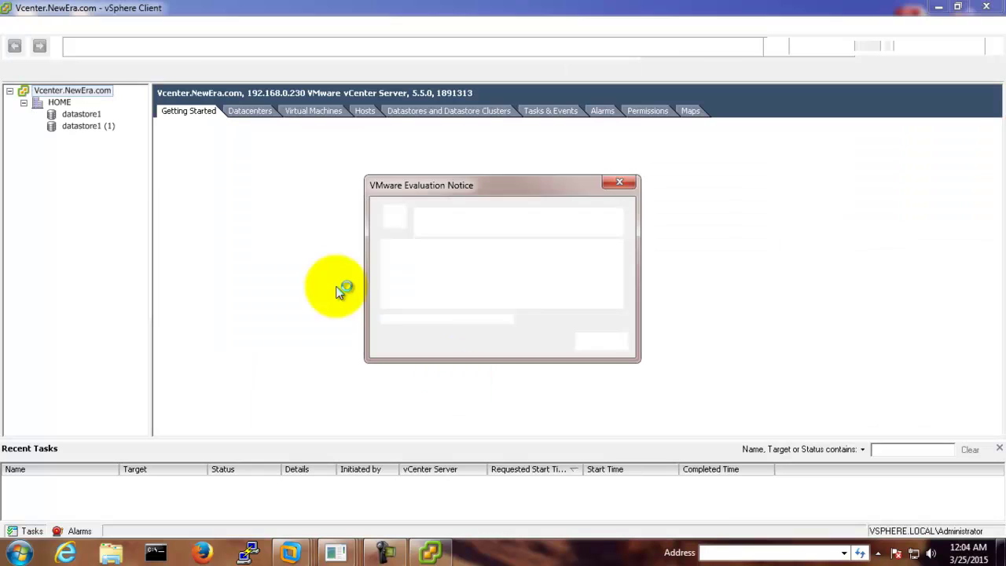
key("Return")
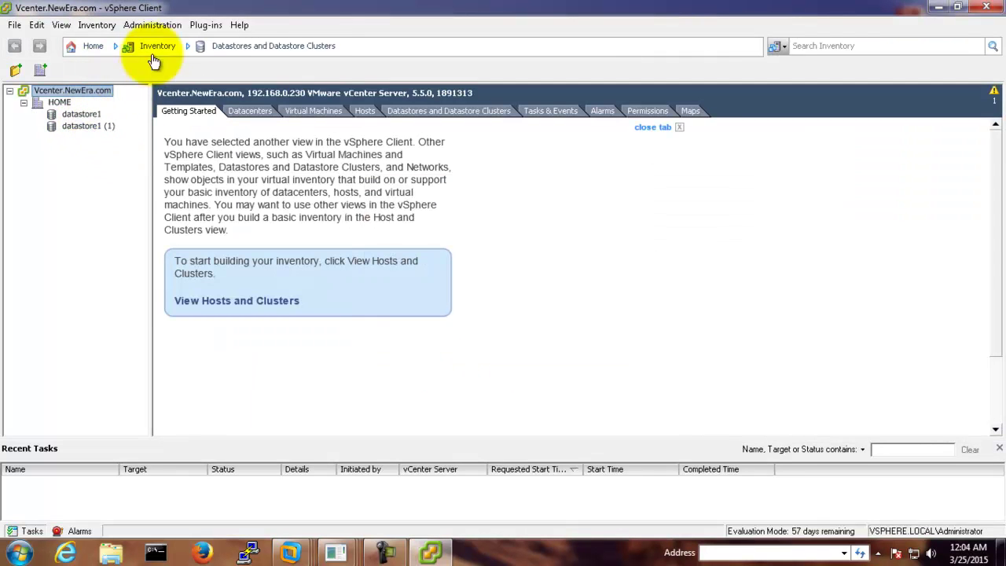
Open the Hosts and Clusters inventory and remove vSwitch1 from the networking configuration of esxi55-1.newera.com.
left_click(188, 47)
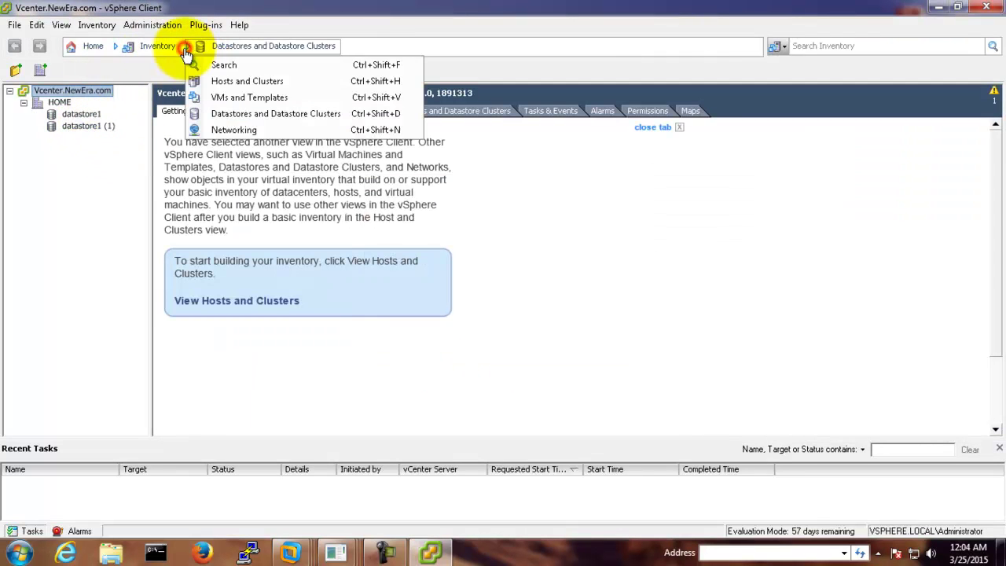
left_click(224, 77)
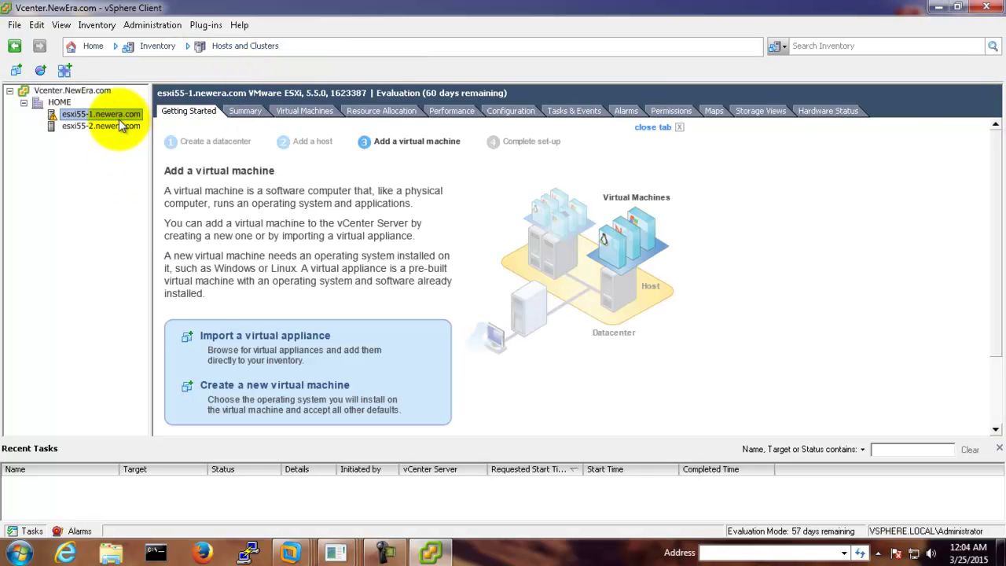
left_click(522, 112)
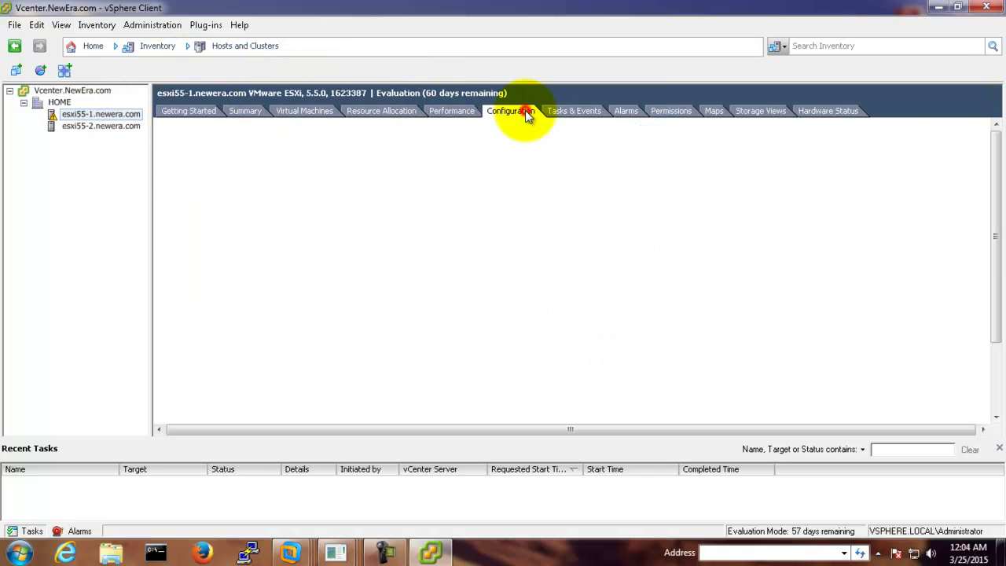
left_click(199, 194)
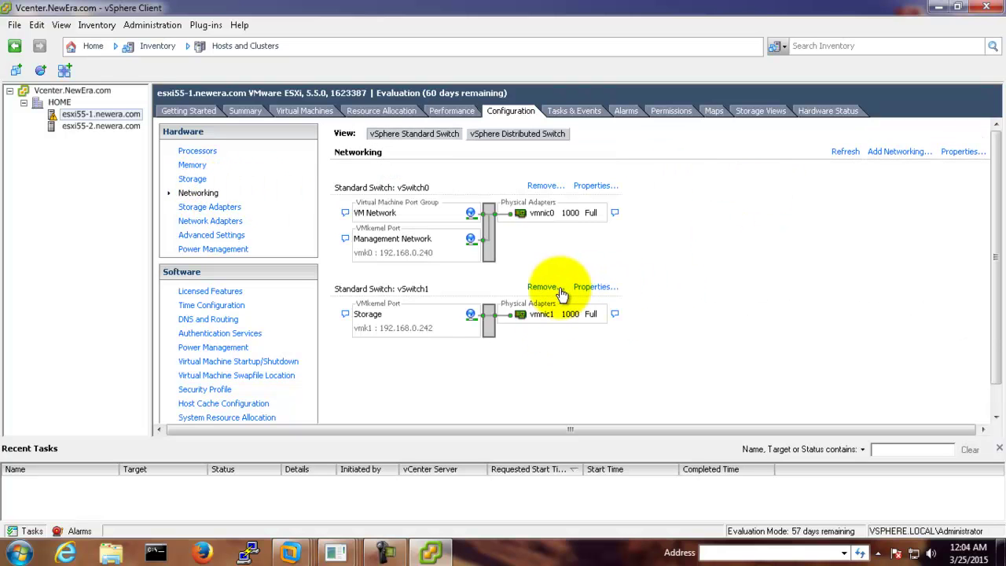
left_click(541, 287)
left_click(545, 326)
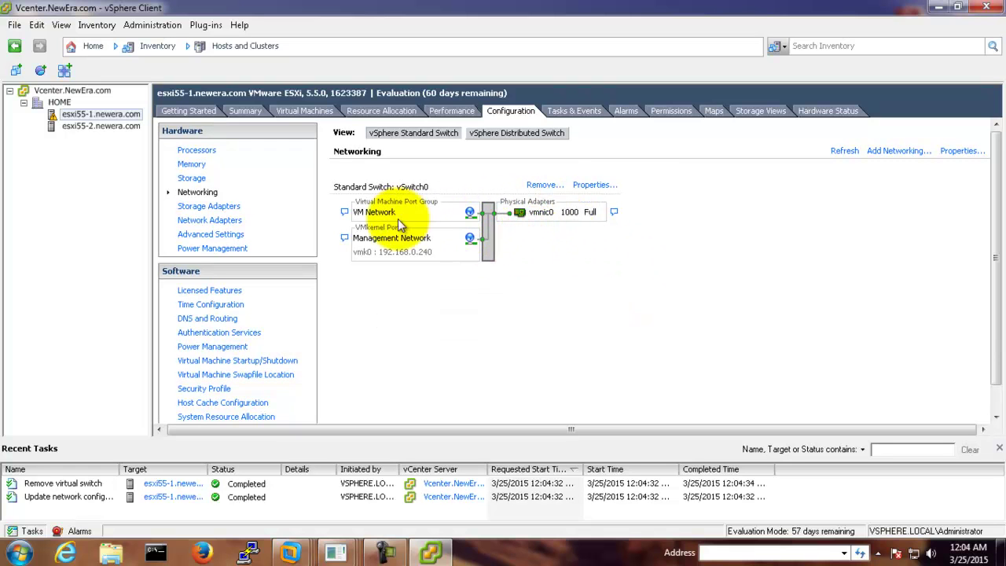
Remove vSwitch1 from the networking configuration of esxi55-2.newera.com.
left_click(93, 126)
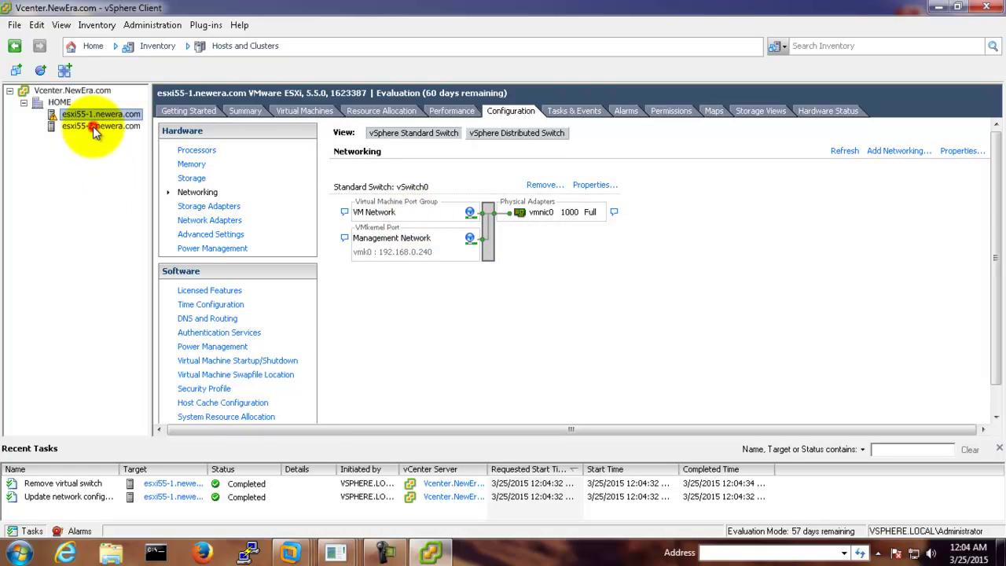
left_click(510, 111)
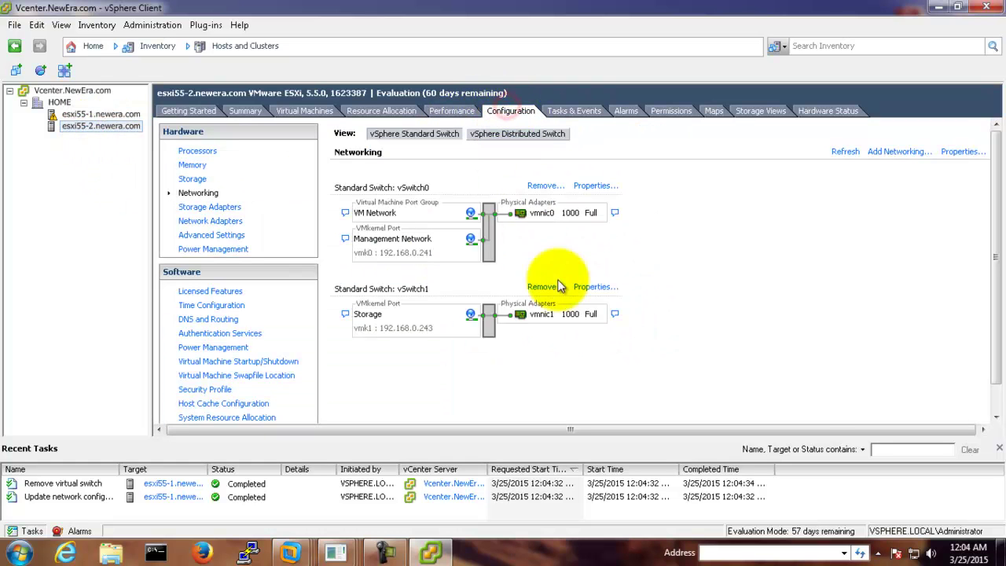
left_click(544, 290)
left_click(559, 327)
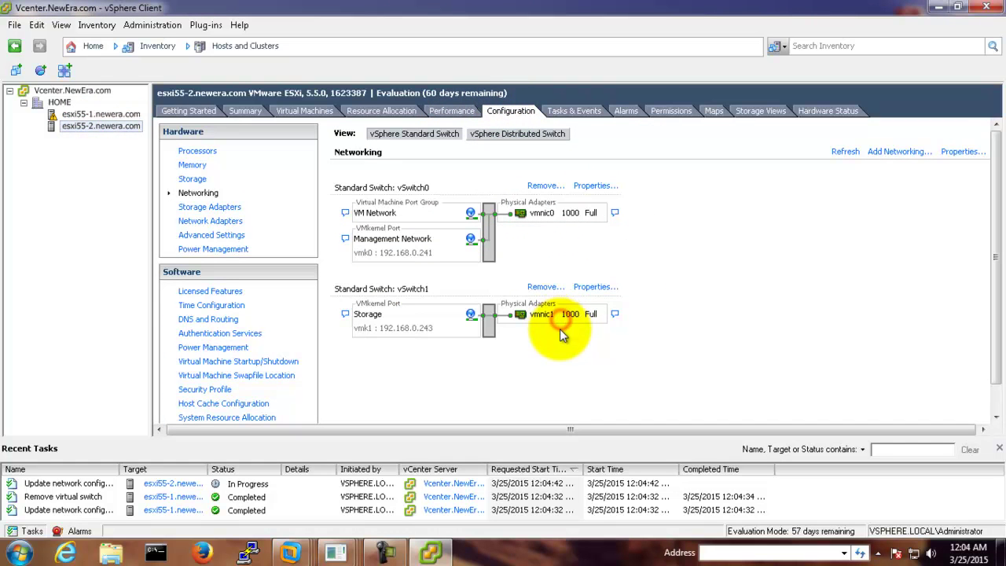
Add a VMkernel connection to esxi55-1.newera.com on a new standard switch with vmnic1, using IP address 192.168.0.242 and subnet mask 255.255.255.0.
left_click(899, 151)
left_click(391, 203)
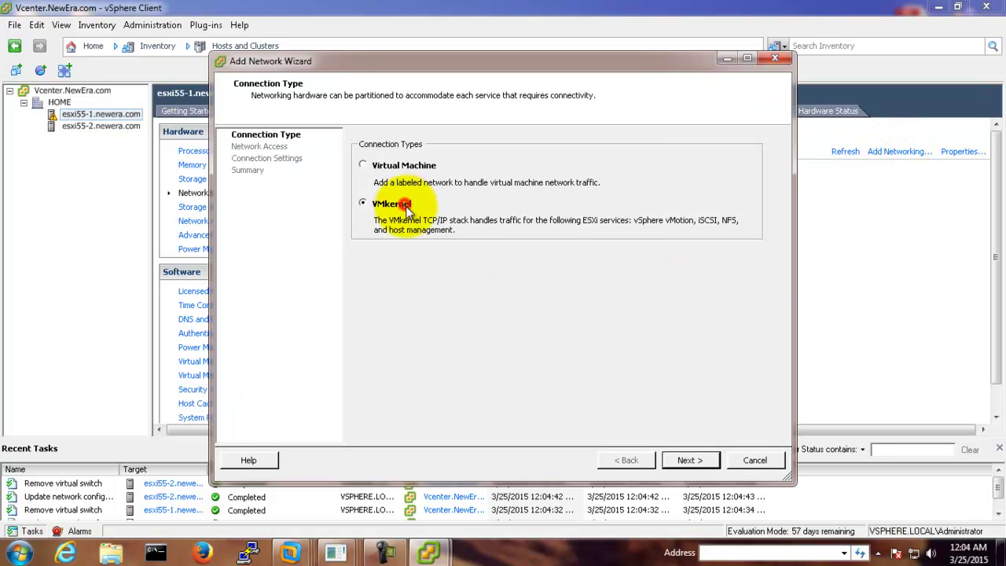
left_click(690, 461)
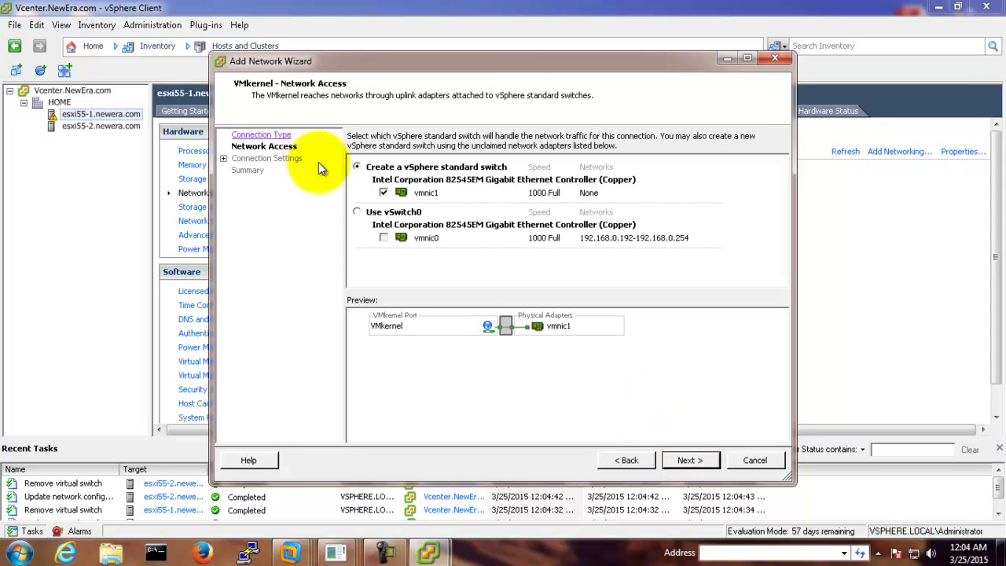
left_click(685, 461)
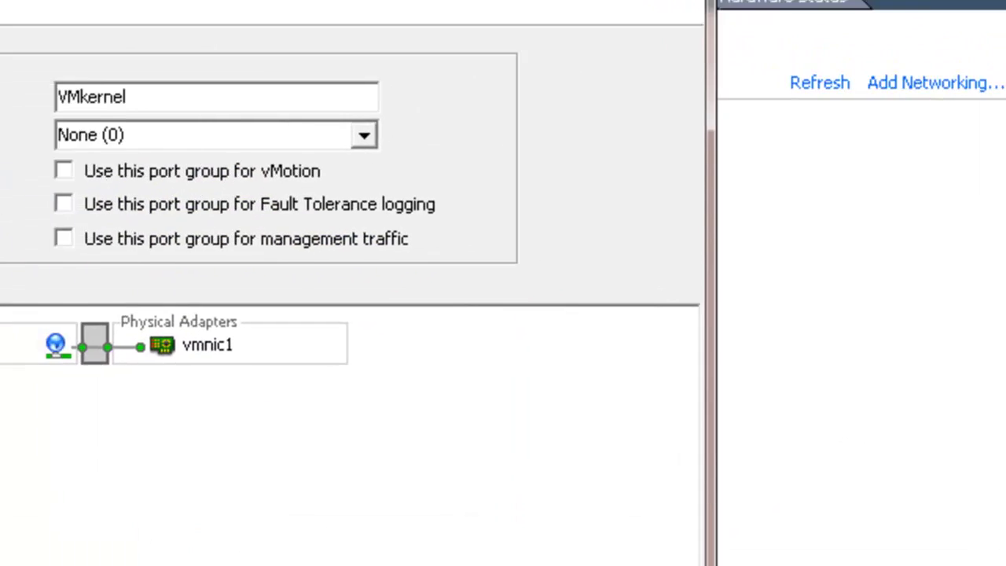
left_click(625, 515)
left_click(622, 275)
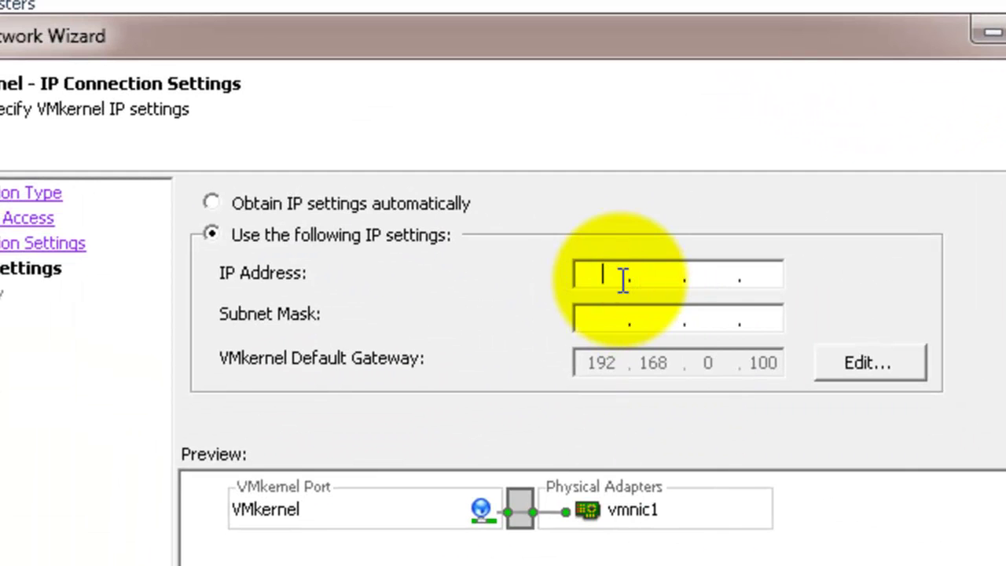
type("192.168.0.242")
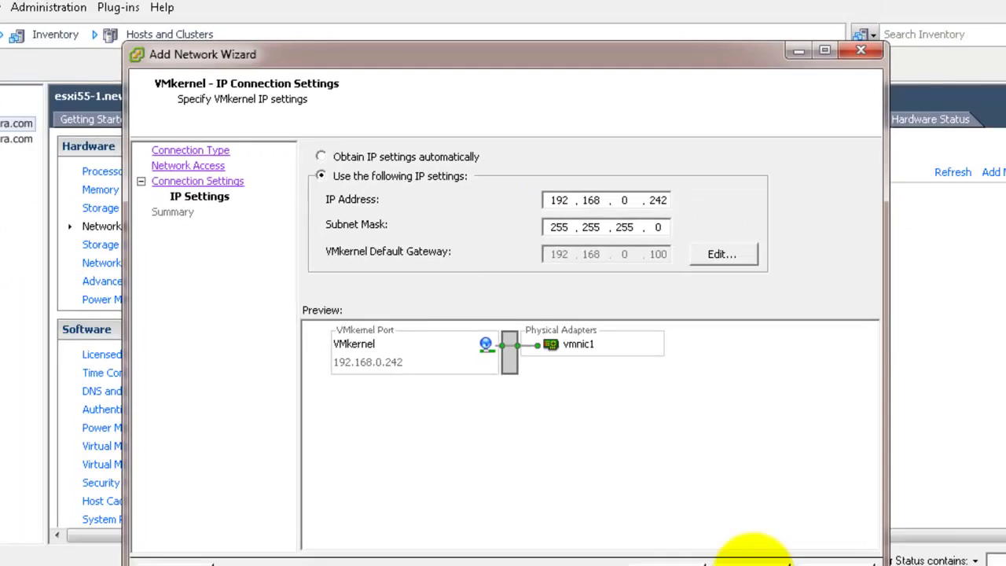
left_click(690, 460)
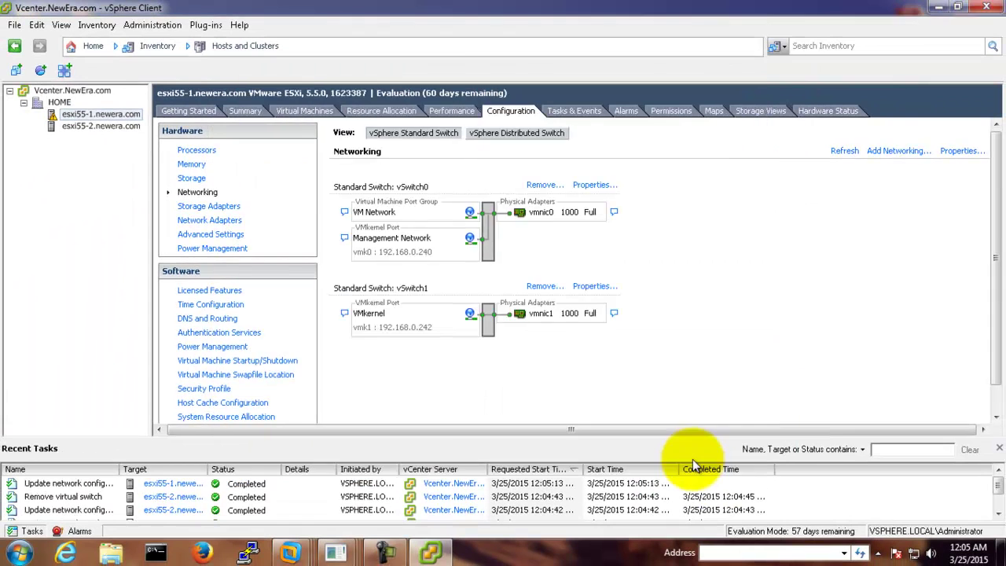
Change the network label of the VMkernel port on vSwitch1 of esxi55-1.newera.com to Storage.
left_click(594, 303)
left_click(301, 143)
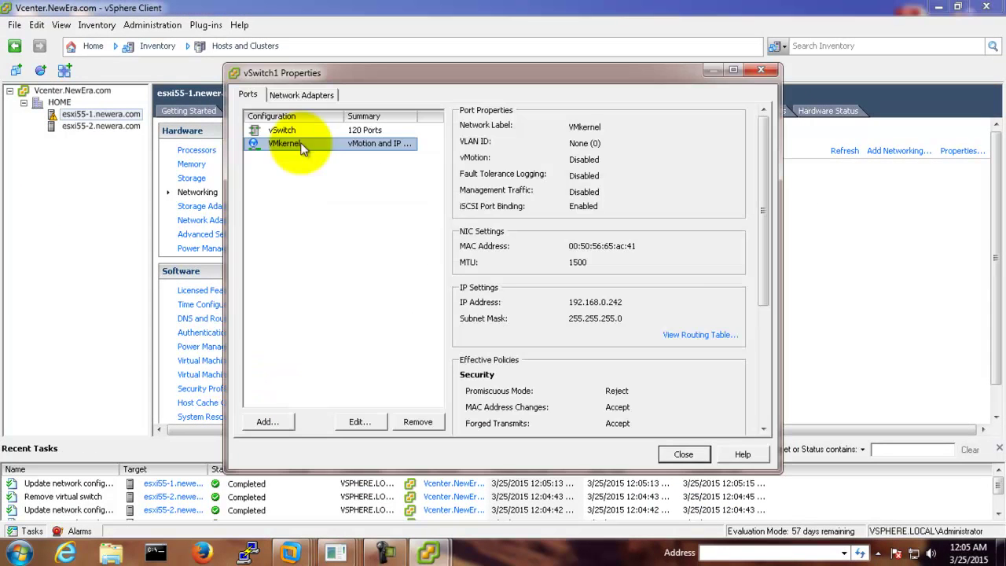
left_click(359, 421)
left_click_drag(508, 102, 407, 106)
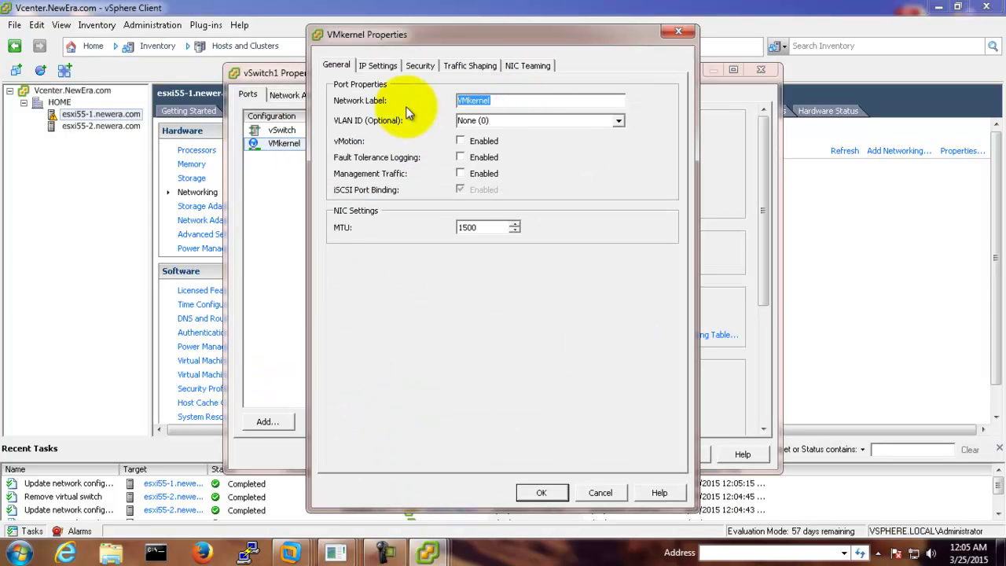
type("Storage")
left_click(541, 492)
left_click(573, 340)
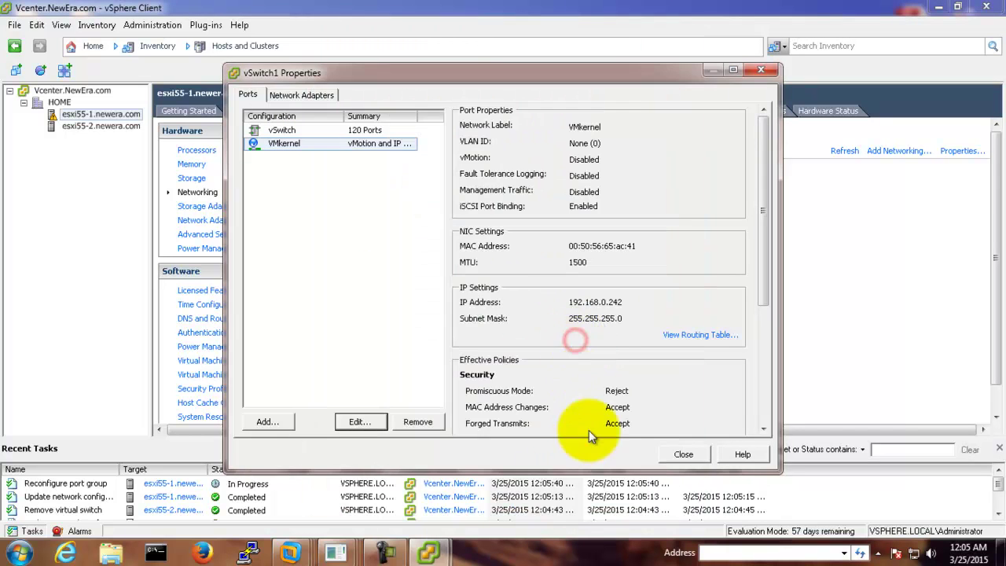
left_click(683, 454)
Add a VMkernel port labelled Storage to esxi55-2.newera.com on a new standard switch with vmnic1, using IP 192.168.0.243 and mask 255.255.255.0.
left_click(102, 126)
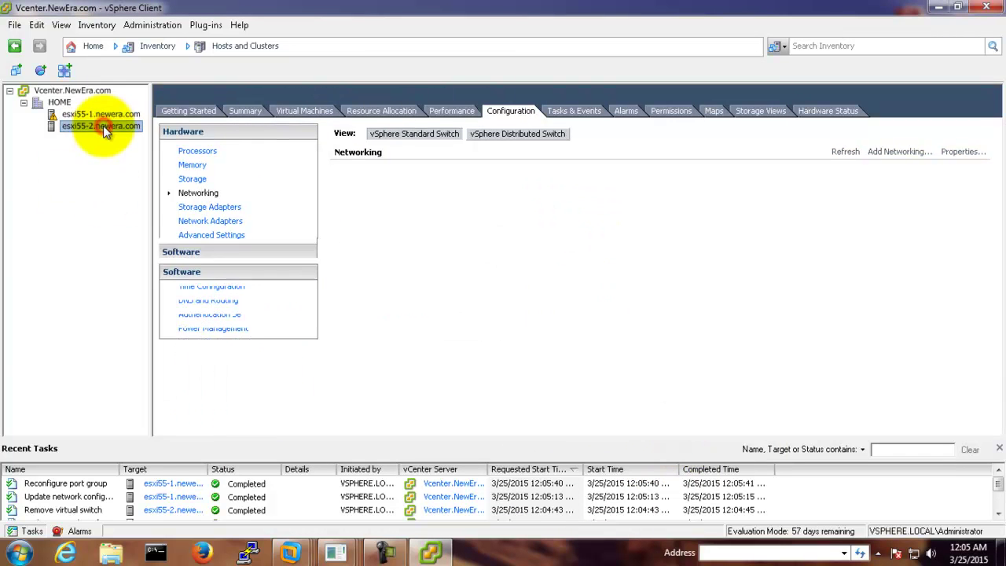
left_click(904, 152)
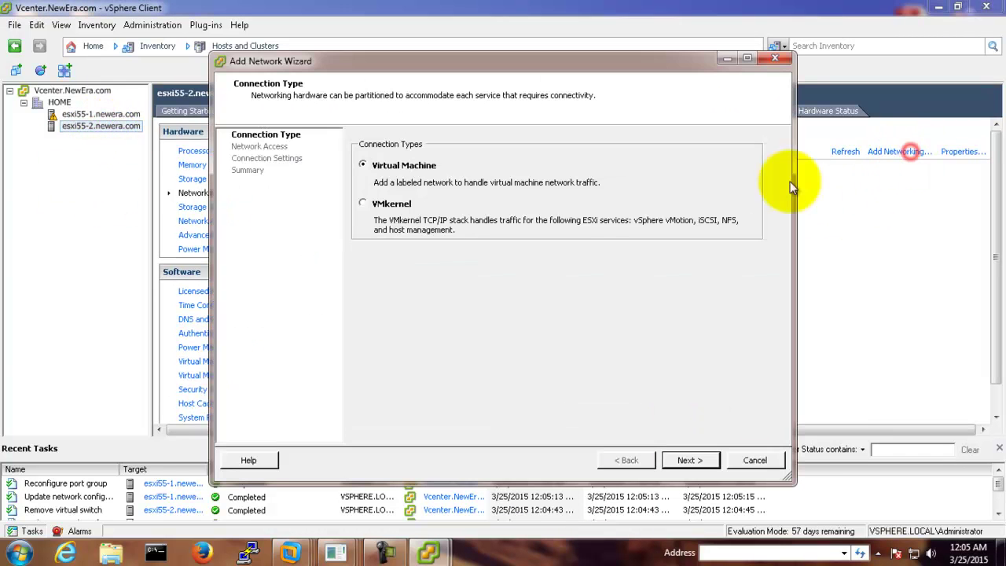
left_click(401, 206)
left_click(676, 457)
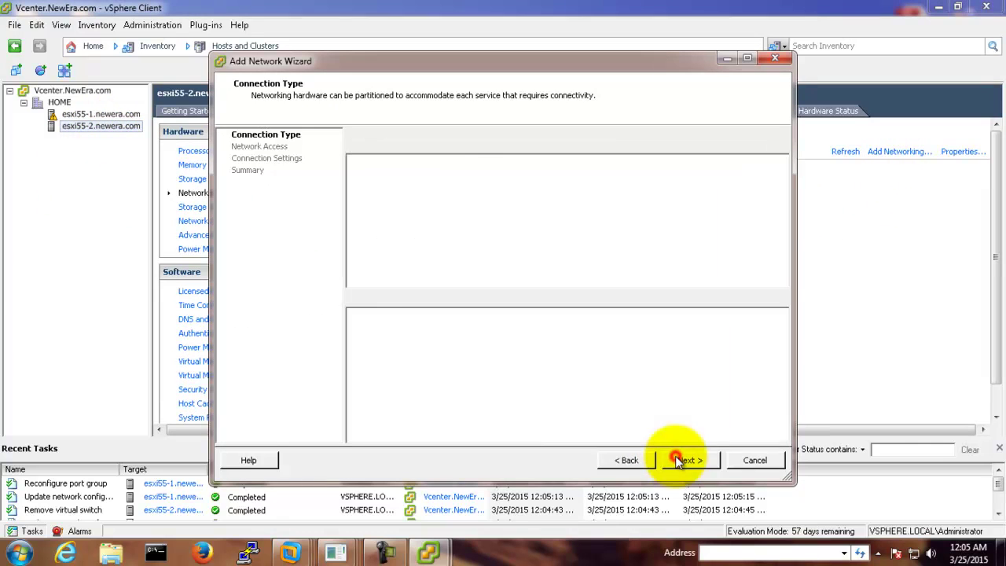
left_click(692, 461)
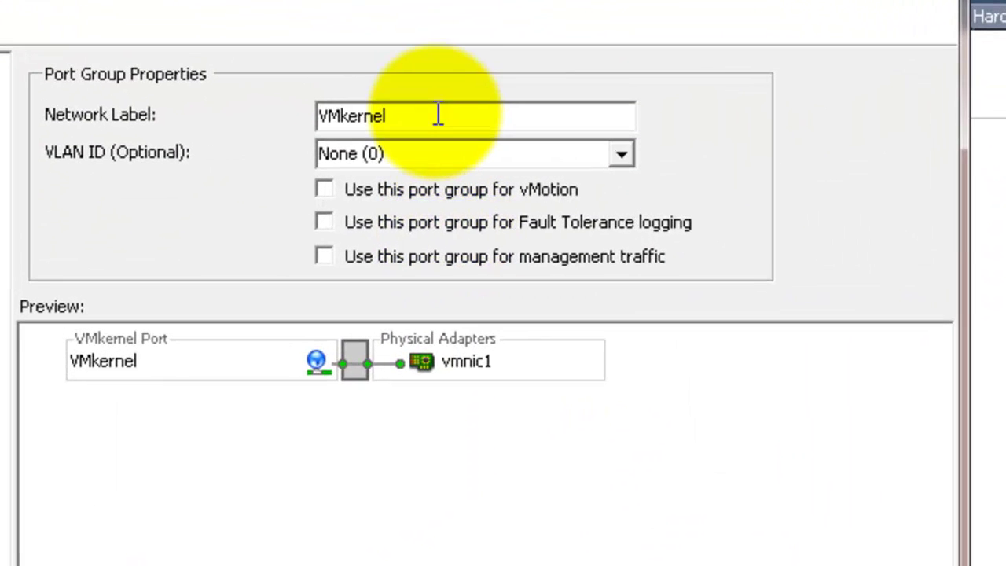
double_click(438, 115)
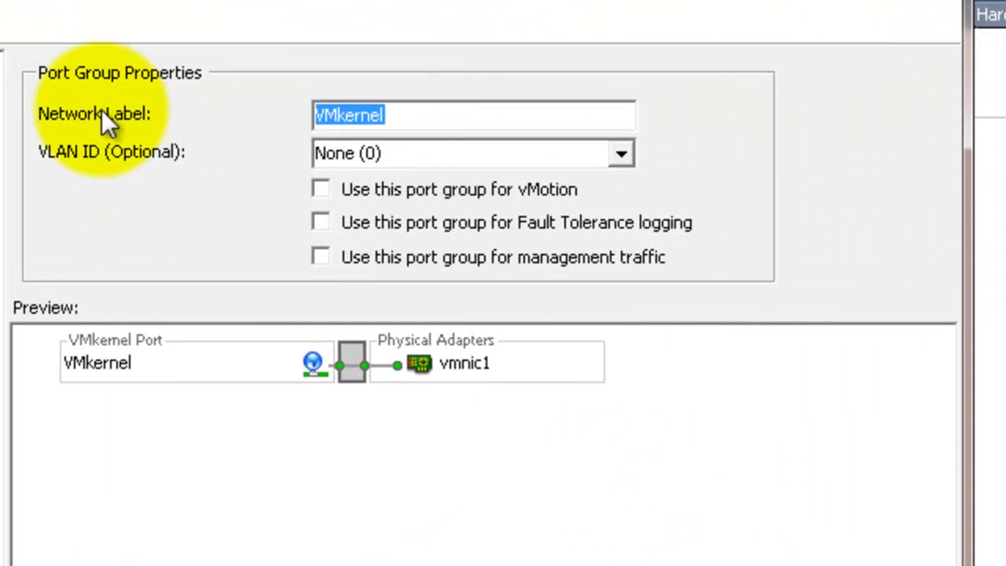
type("Storage")
key("Return")
left_click(454, 158)
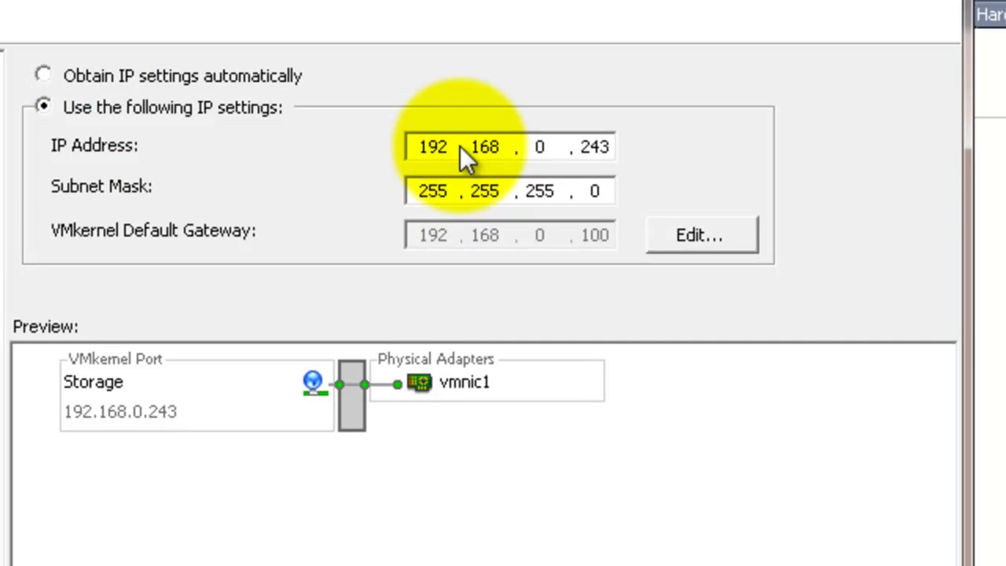
key("Return")
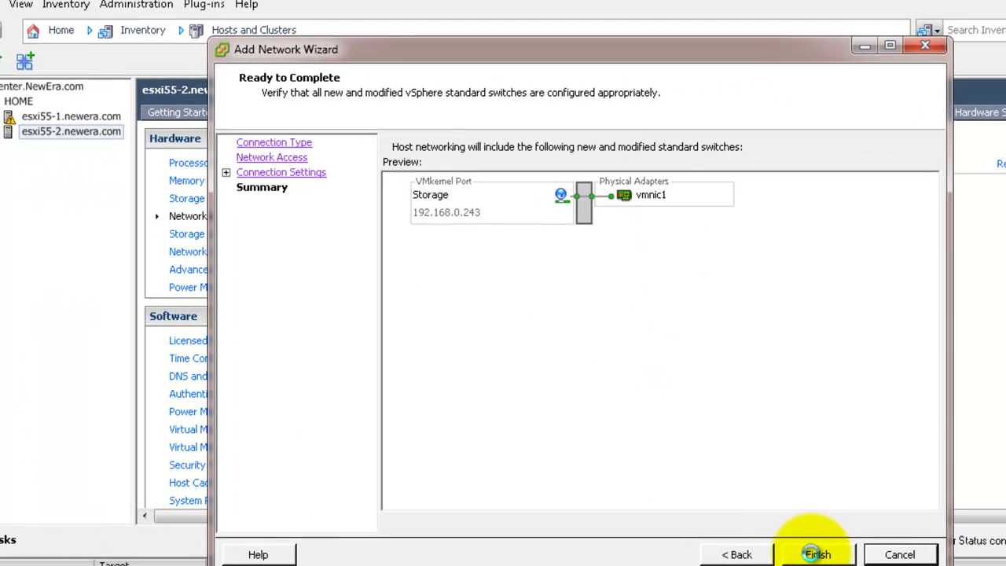
left_click(815, 552)
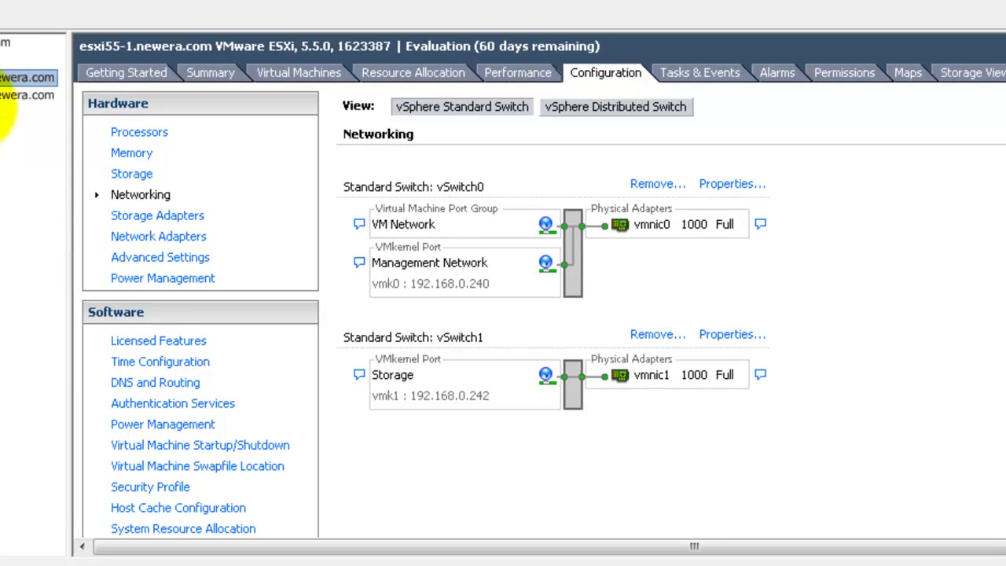
Open the storage adapters of esxi55-2.newera.com and select the iSCSI software adapter vmhba33.
left_click(24, 88)
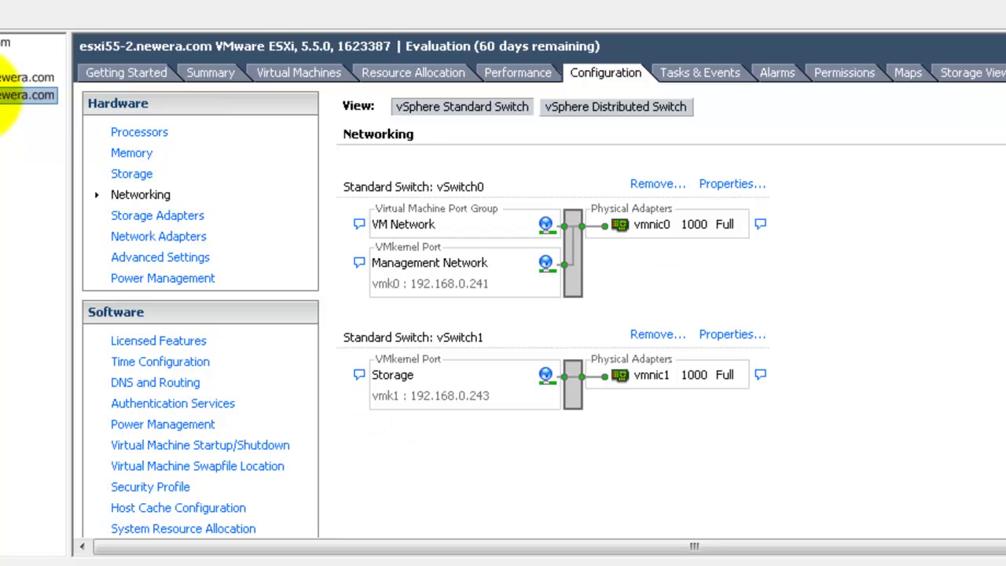
left_click(188, 222)
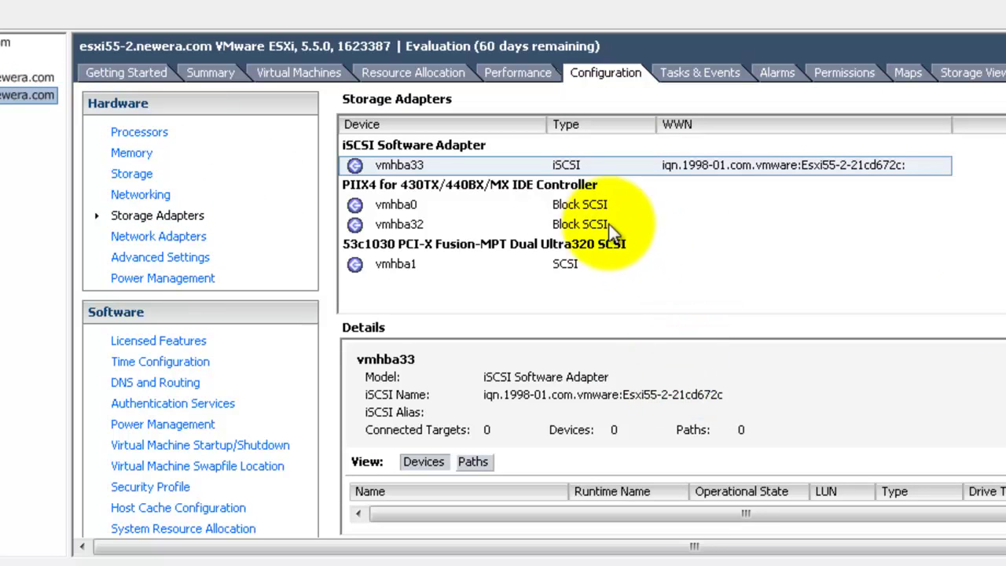
right_click(577, 167)
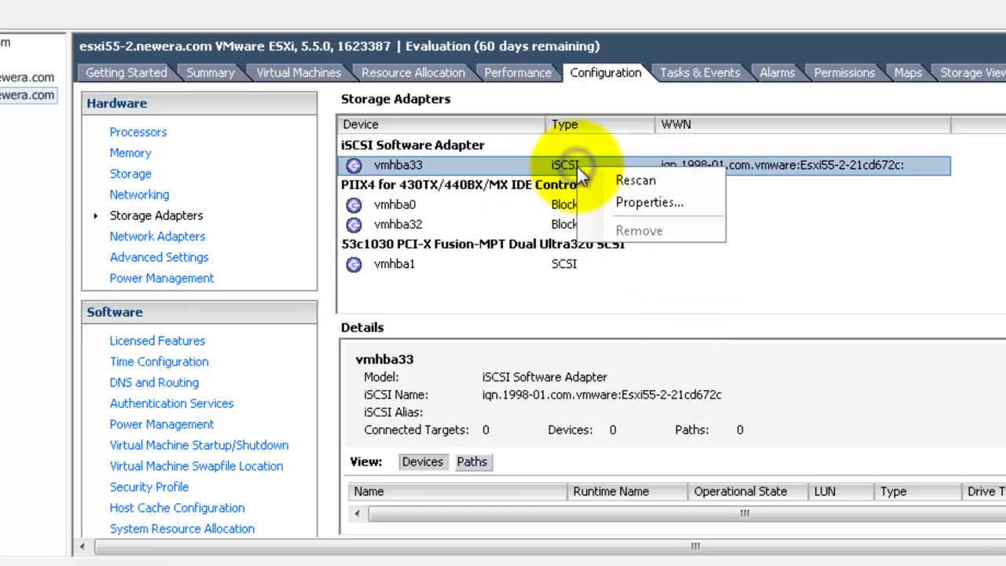
left_click(861, 264)
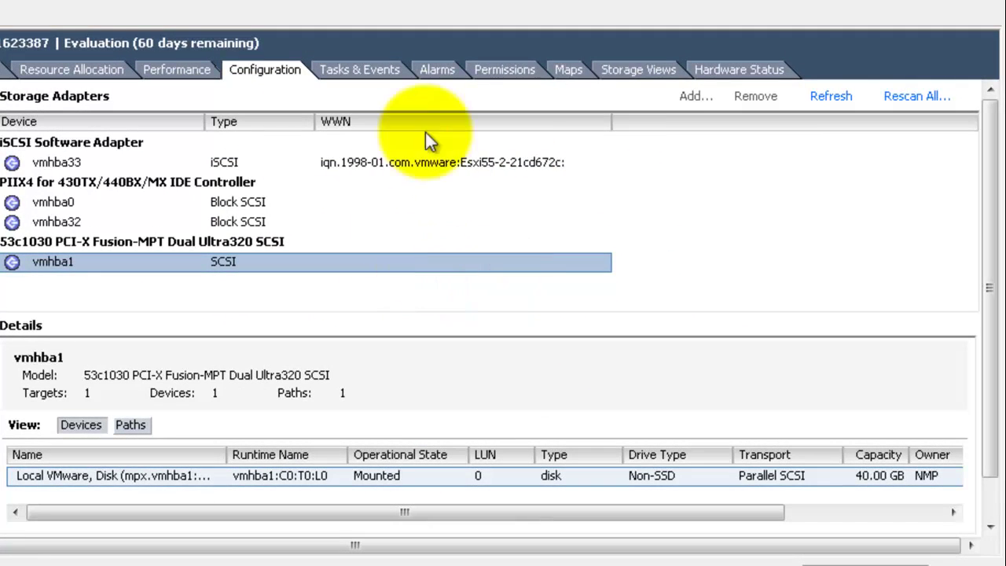
left_click(114, 157)
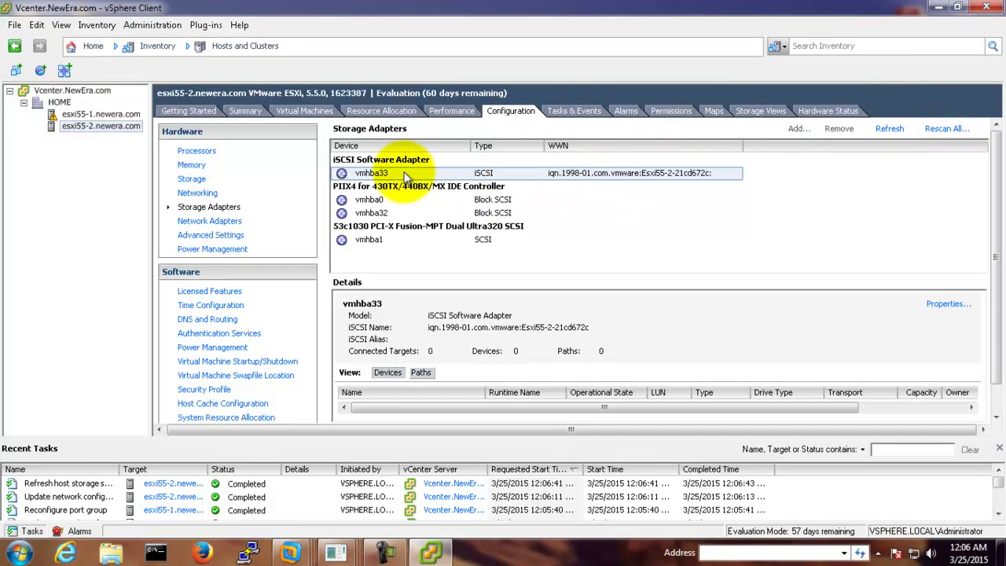
left_click(431, 174)
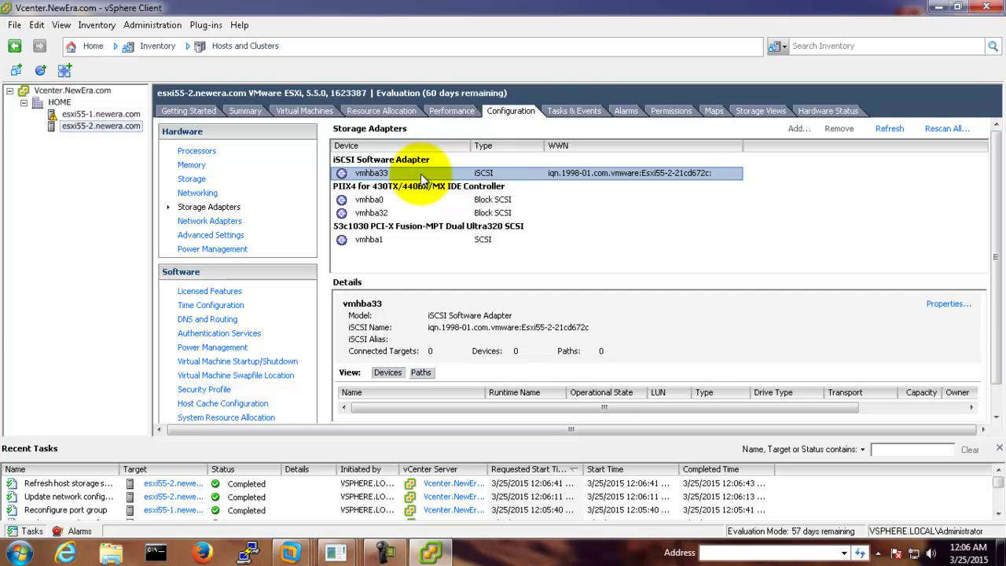
Bind the Storage (vSwitch1) VMkernel adapter vmk1 to the vmhba33 iSCSI initiator in its network configuration.
left_click(947, 304)
left_click(385, 82)
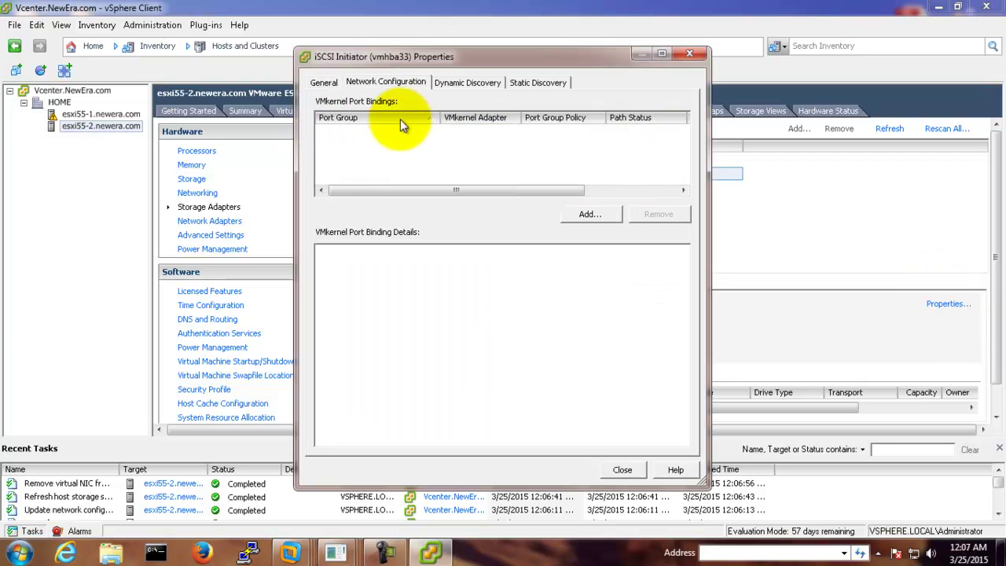
left_click(588, 214)
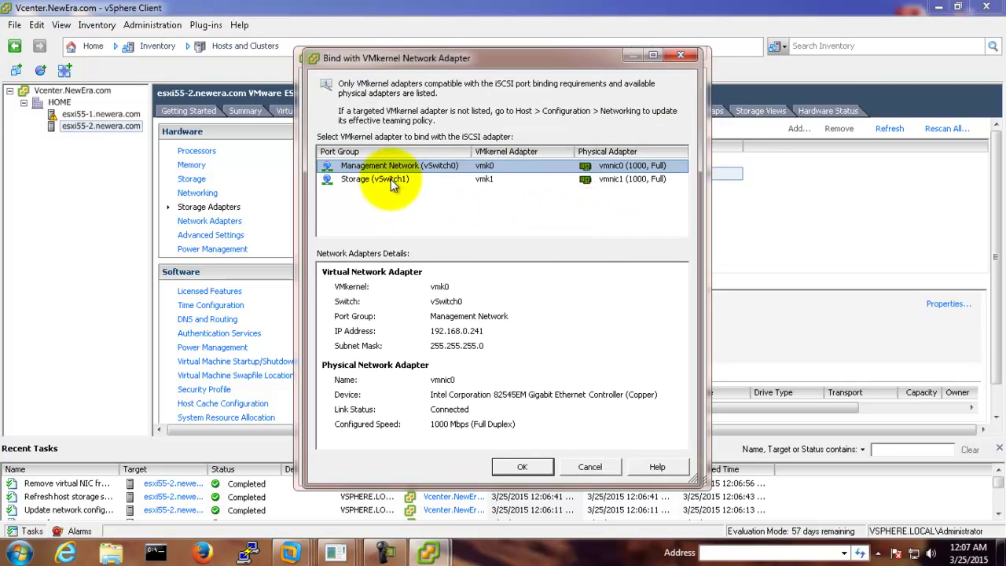
left_click(388, 180)
left_click(522, 466)
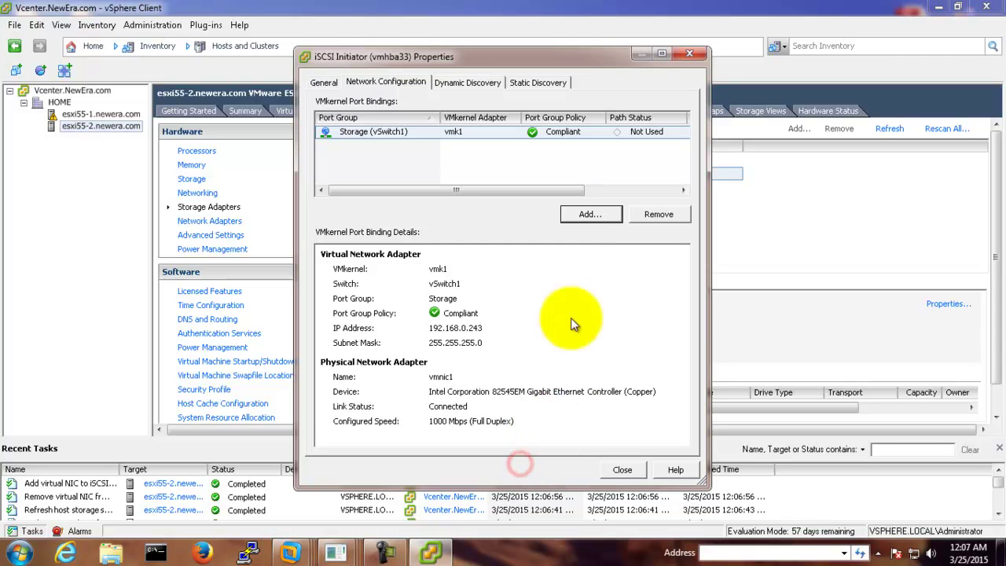
Add 192.168.0.102 with port 3260 as a dynamic discovery send target server for vmhba33.
left_click(467, 82)
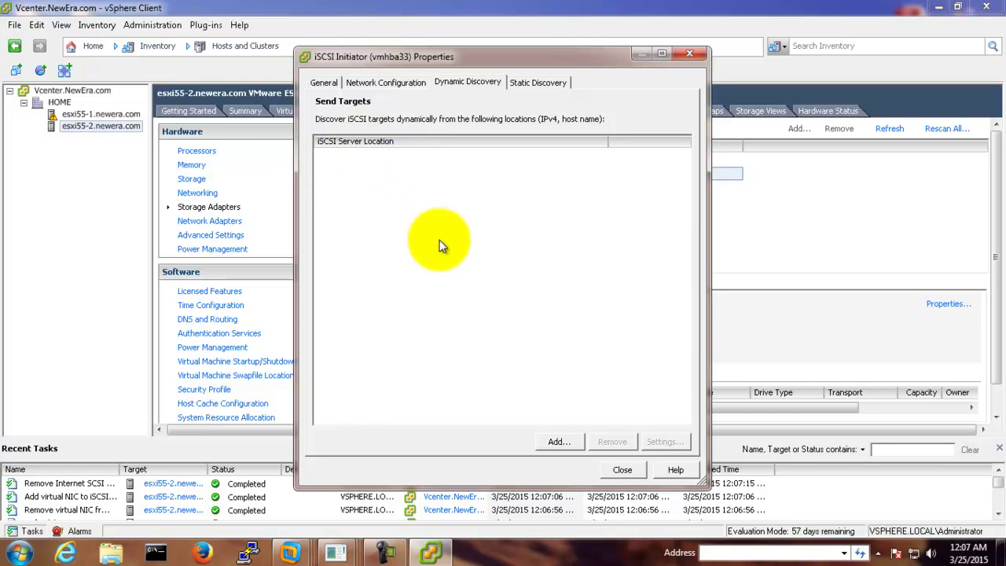
left_click(558, 442)
left_click(485, 196)
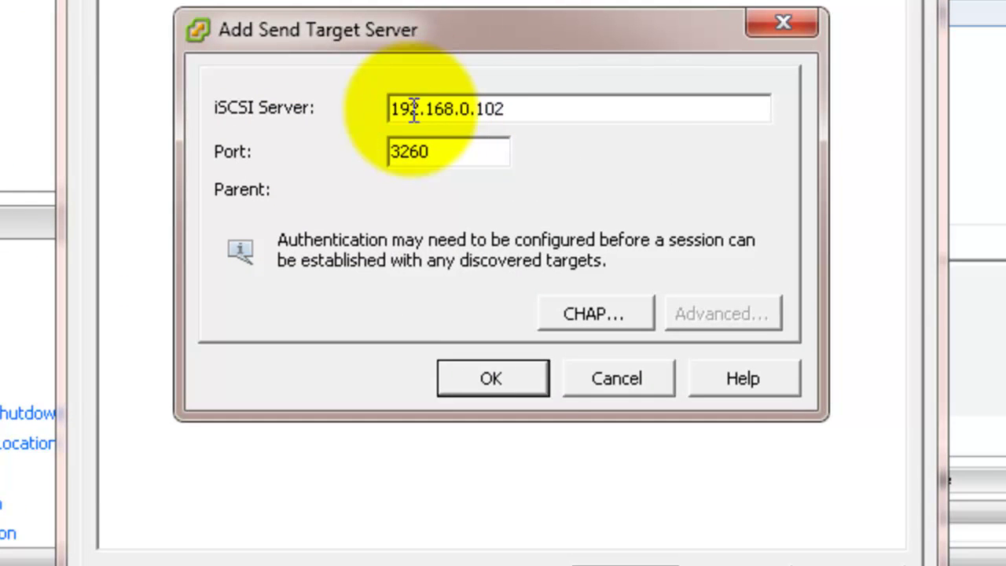
left_click(501, 393)
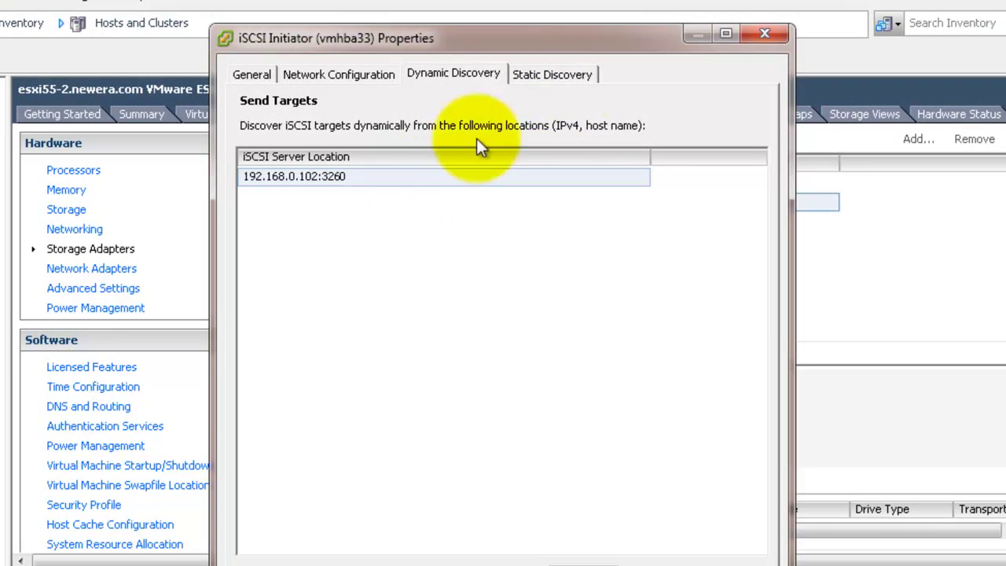
Check the full names of the static discovery targets, and close the initiator properties with a rescan of the vmhba33 adapter.
left_click(564, 77)
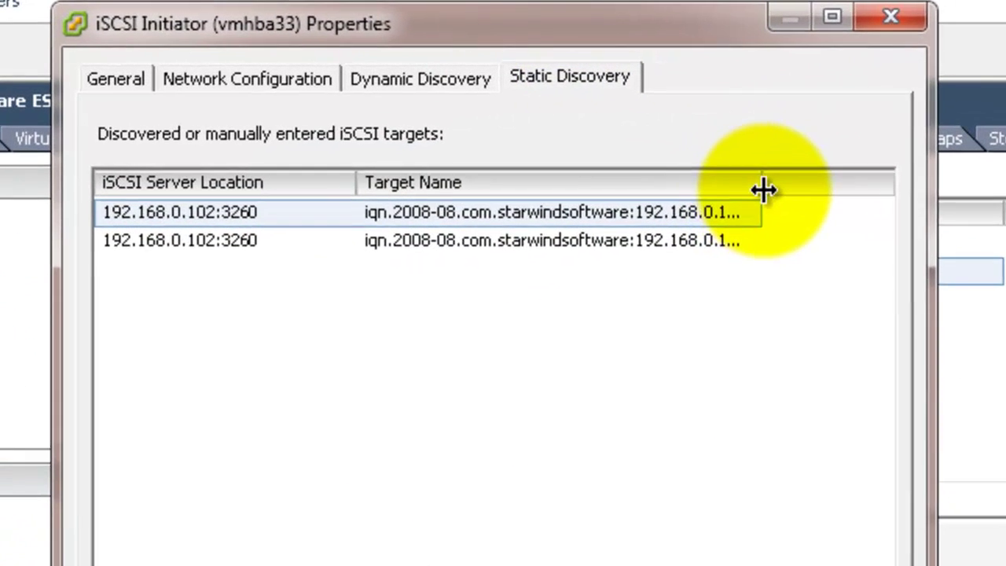
left_click_drag(692, 161, 770, 174)
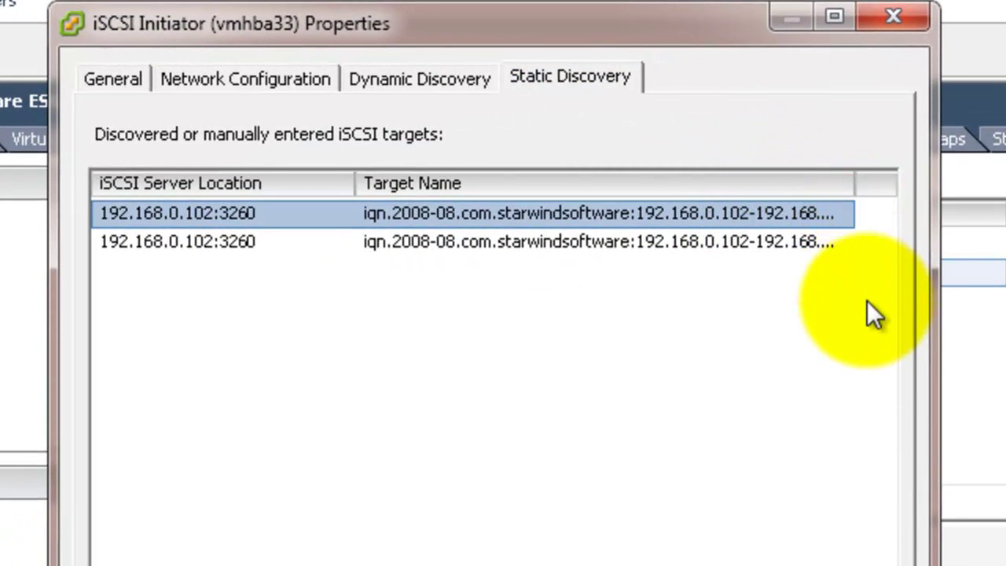
left_click_drag(856, 181, 894, 263)
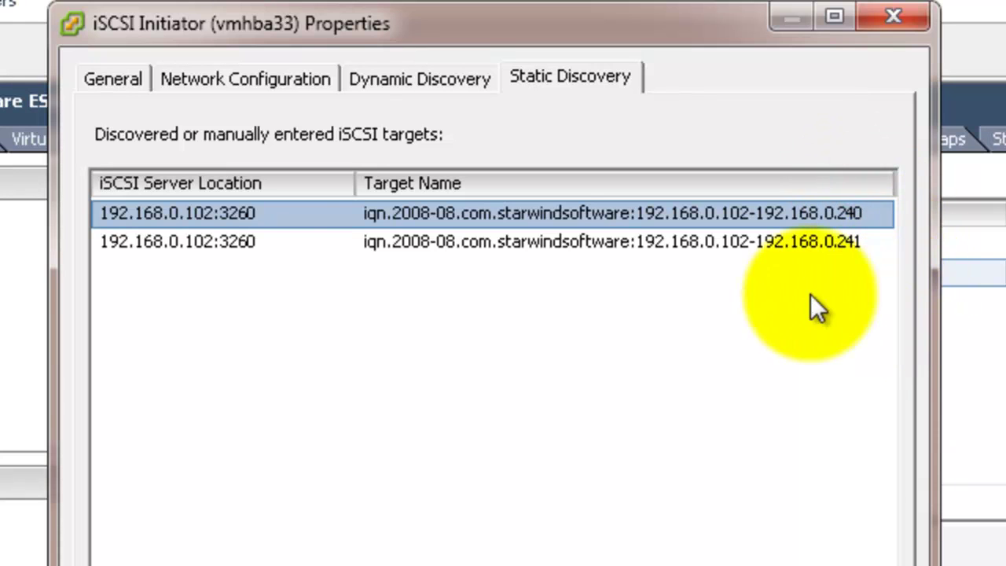
left_click(175, 247)
left_click(188, 215)
left_click(203, 246)
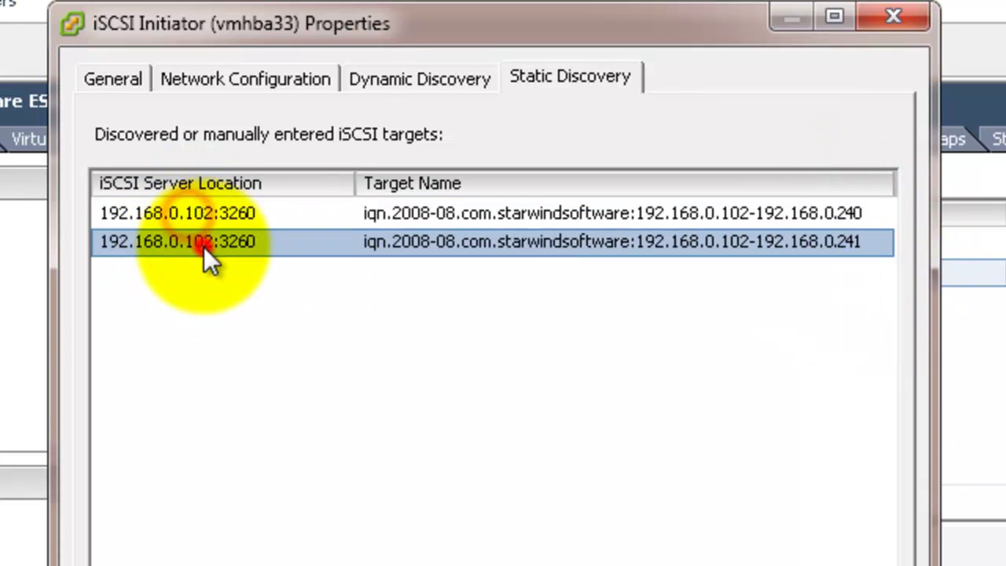
left_click(610, 504)
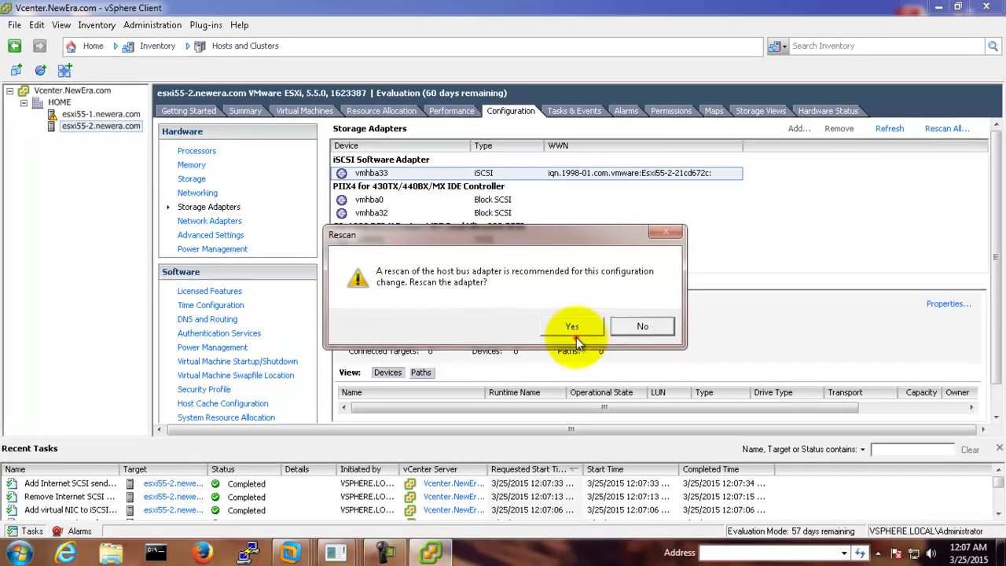
left_click(572, 326)
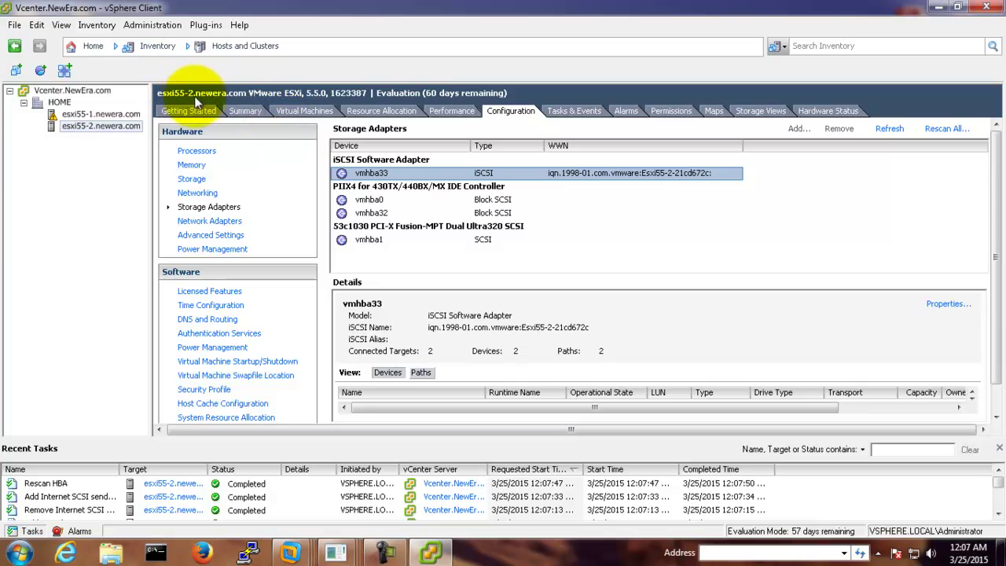
Bind the Storage (vSwitch1) VMkernel adapter vmk1 to the vmhba33 iSCSI initiator of esxi55-1.newera.com.
left_click(99, 115)
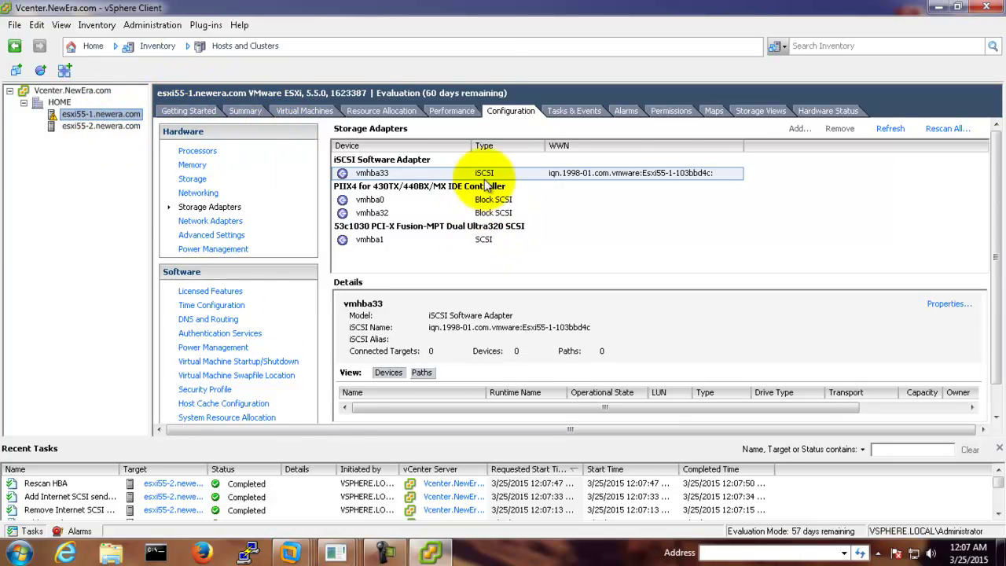
left_click(950, 305)
left_click(538, 81)
left_click(475, 85)
left_click(400, 84)
left_click(590, 214)
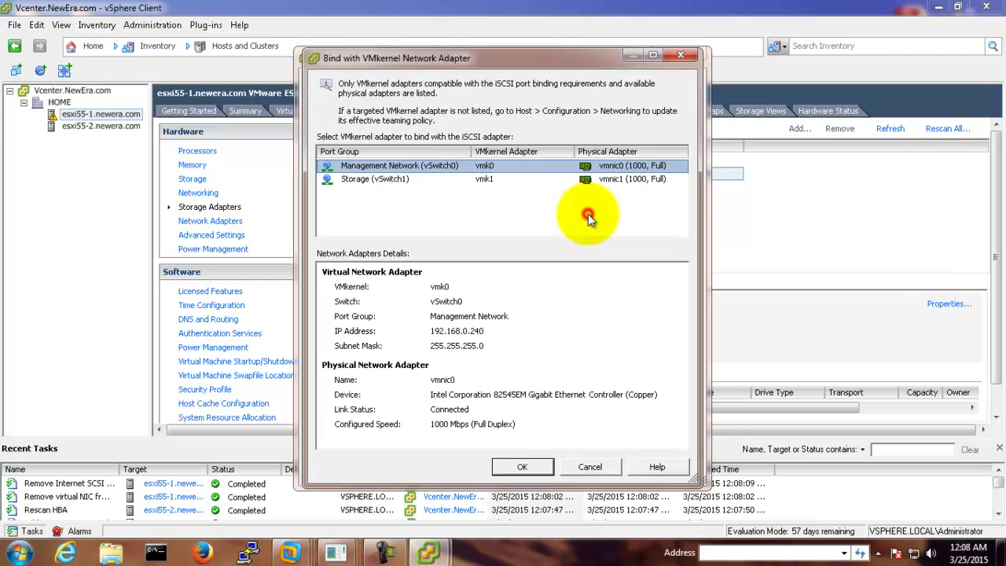
left_click(397, 178)
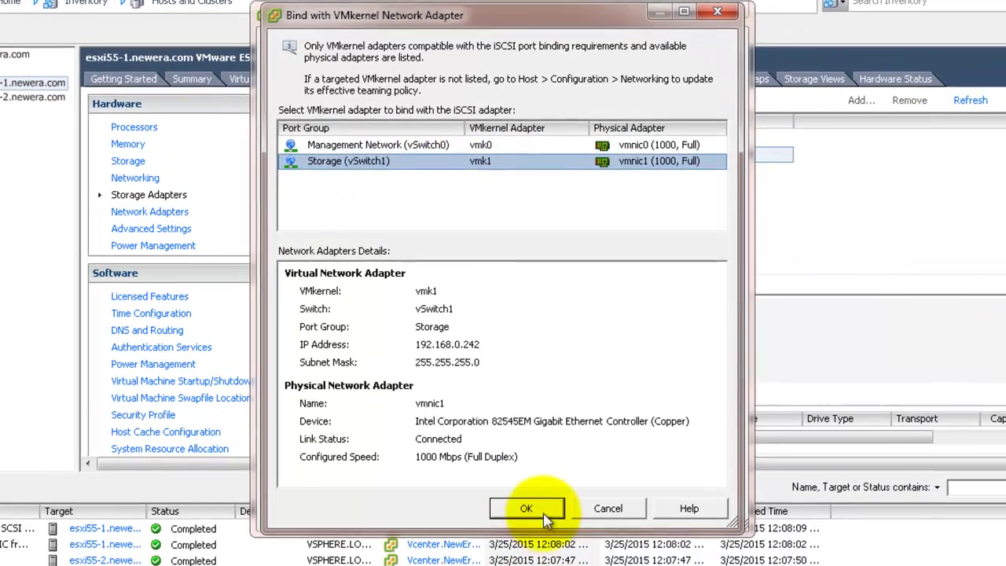
left_click(522, 467)
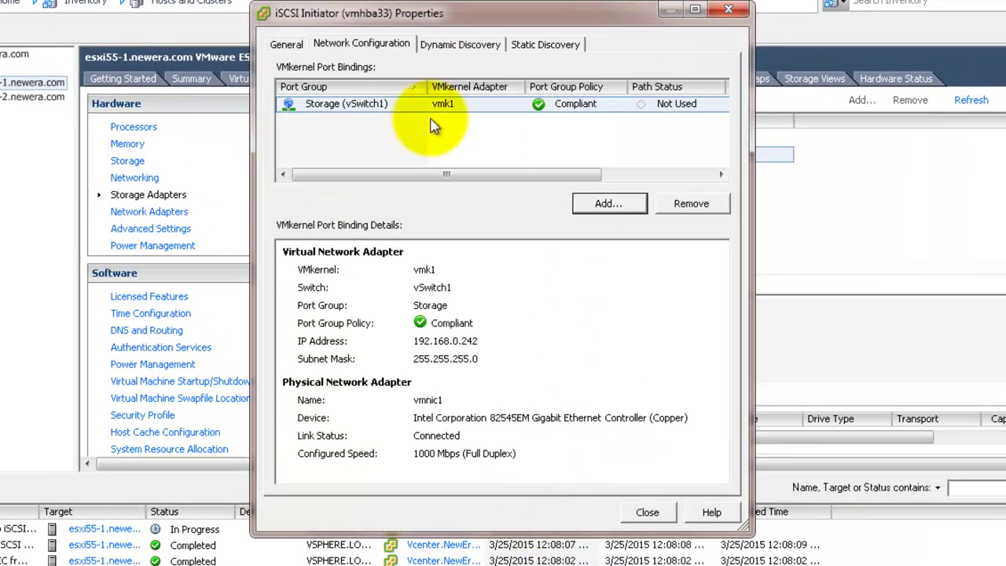
Add 192.168.0.102 with port 3260 as a dynamic discovery send target server for vmhba33 on esxi55-1.newera.com.
left_click(460, 45)
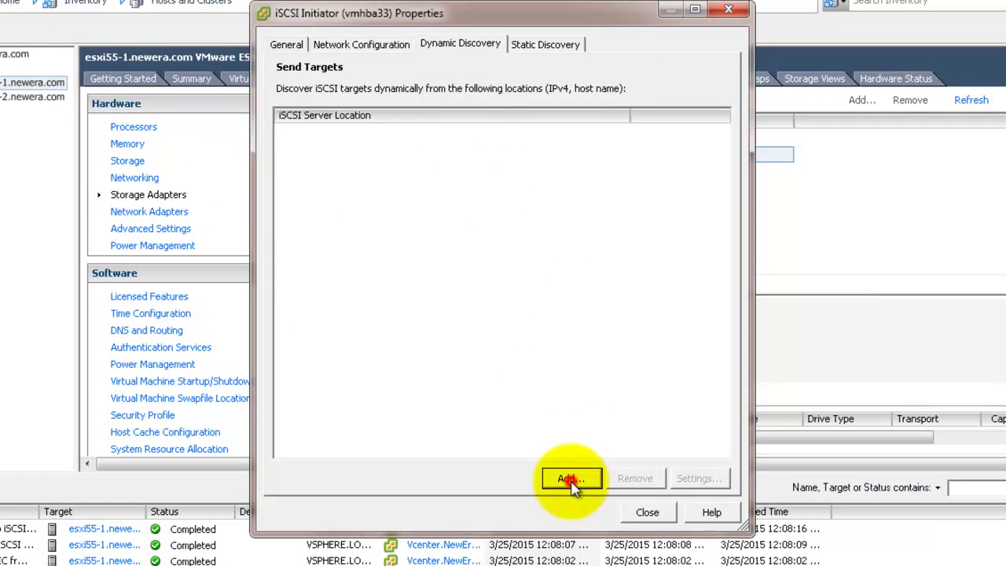
left_click(572, 479)
left_click(456, 206)
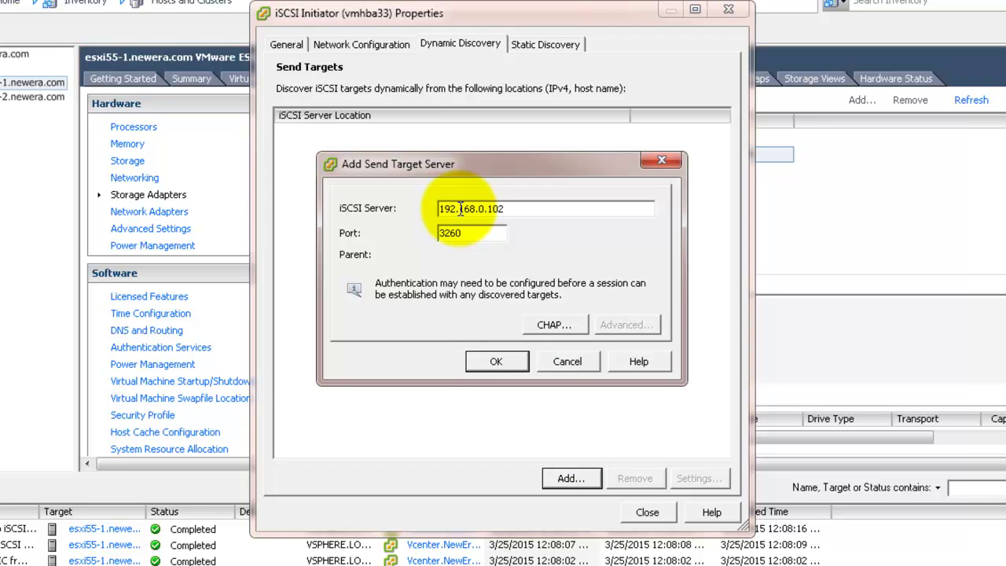
left_click(496, 360)
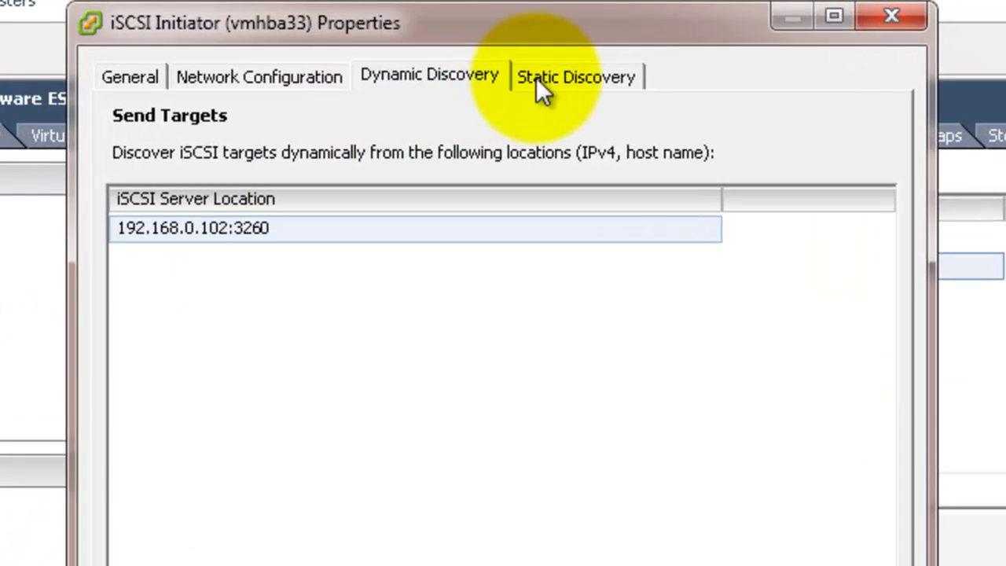
Check the static discovery targets of esxi55-1.newera.com, and close the initiator properties with a rescan of the adapter.
left_click(527, 45)
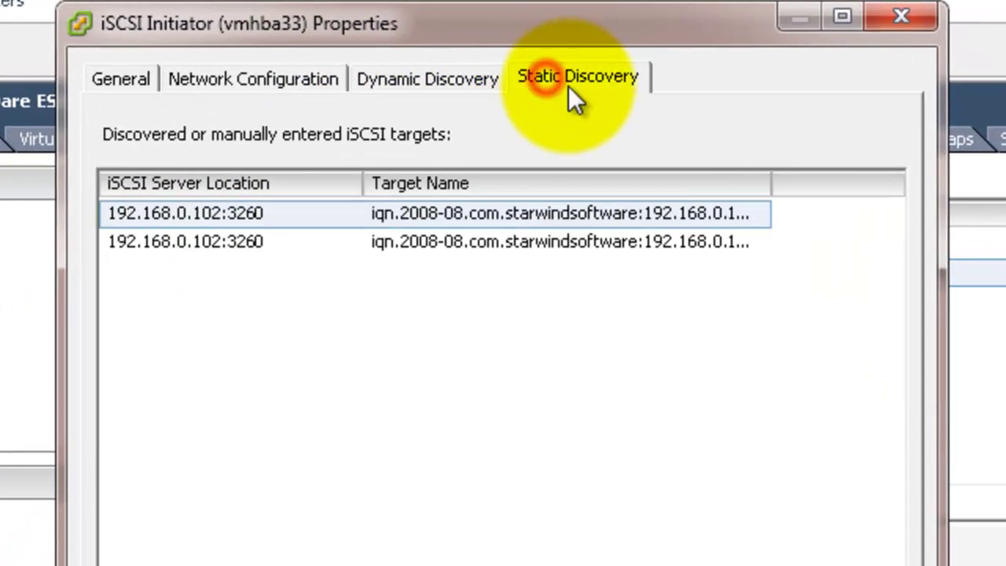
left_click_drag(775, 175, 882, 319)
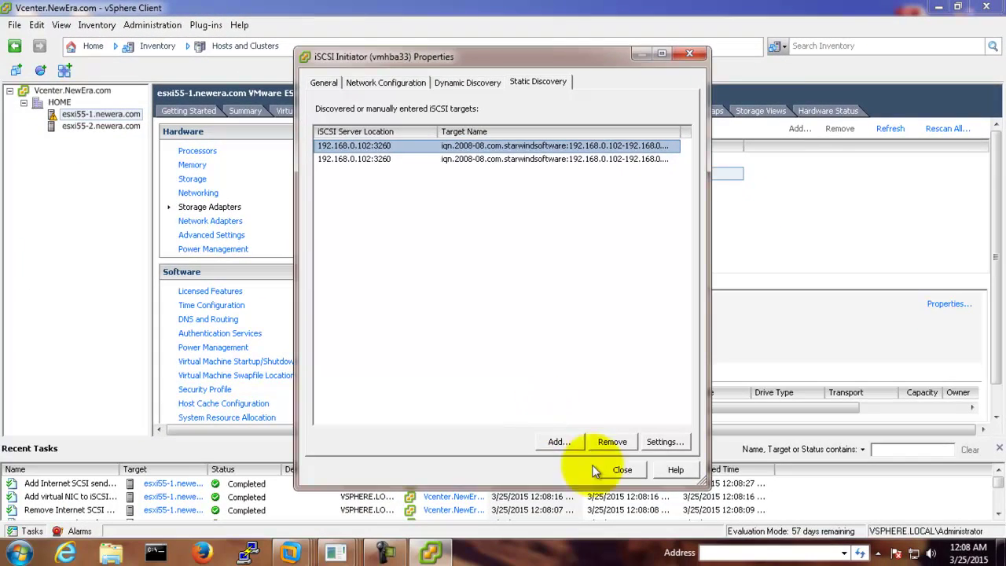
left_click(613, 481)
left_click(590, 330)
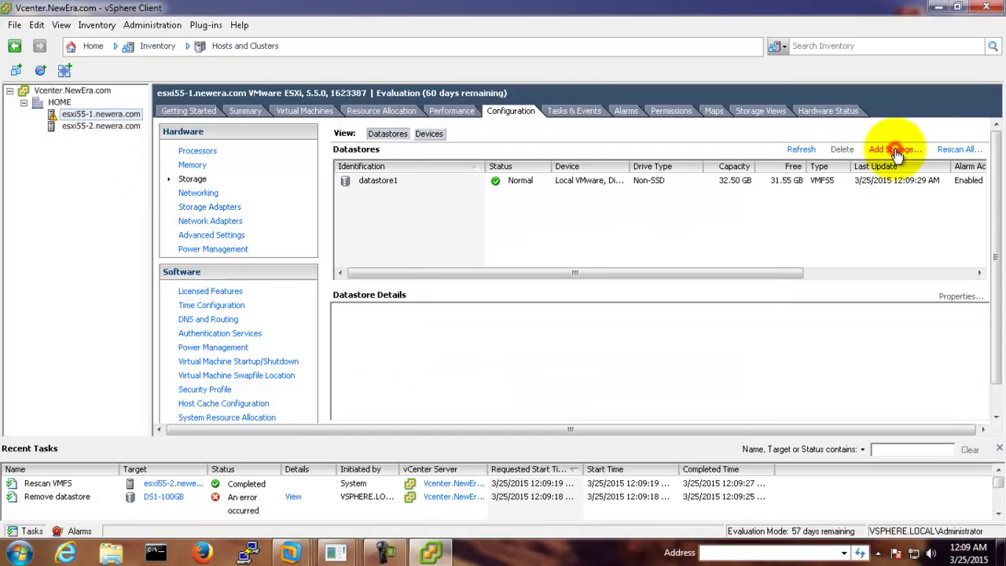
Start adding a Disk/LUN datastore on esxi55-1.newera.com, using the 100 GB ROCKET iSCSI disk and the VMFS-5 file system.
left_click(896, 150)
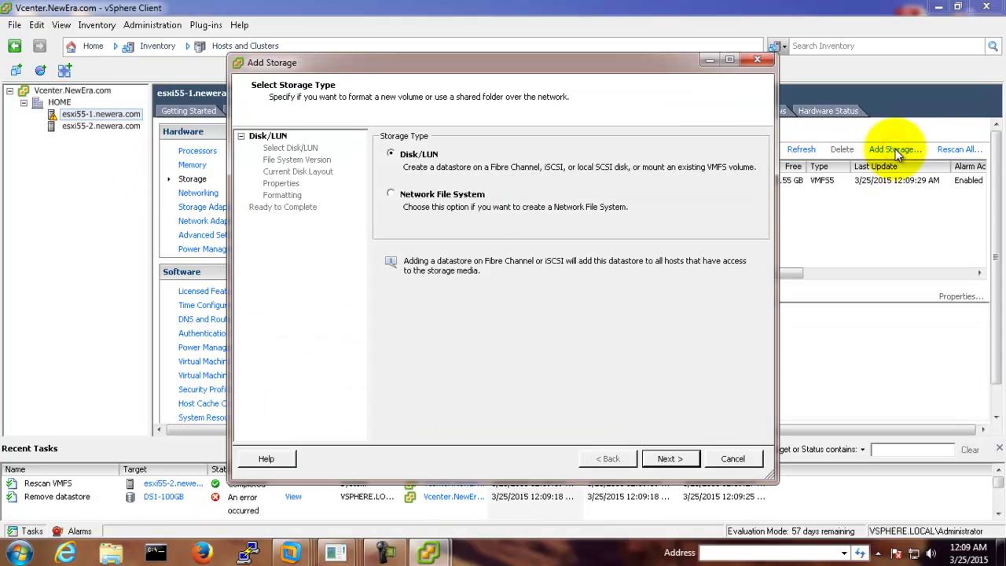
left_click(667, 459)
left_click(414, 175)
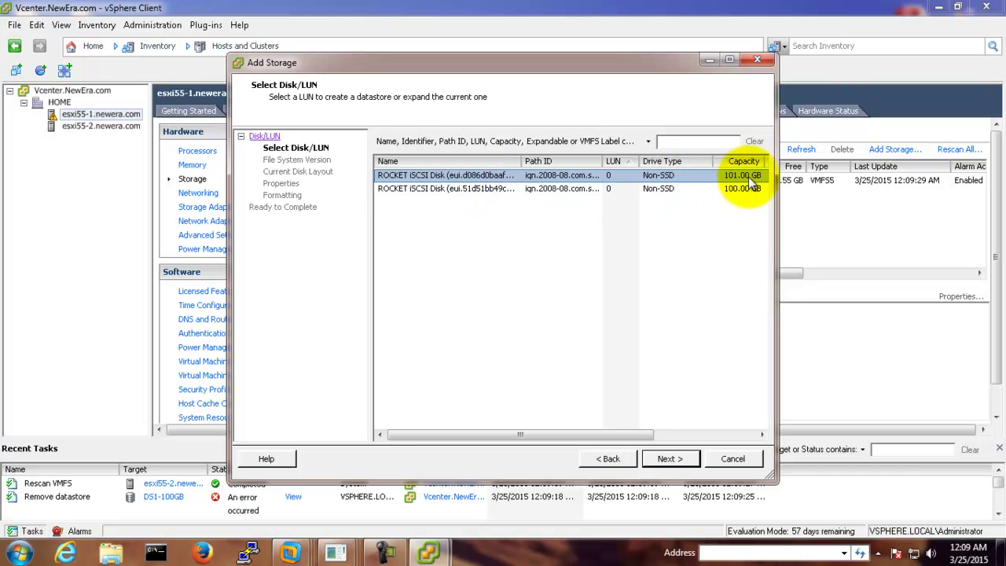
left_click(530, 188)
left_click(672, 462)
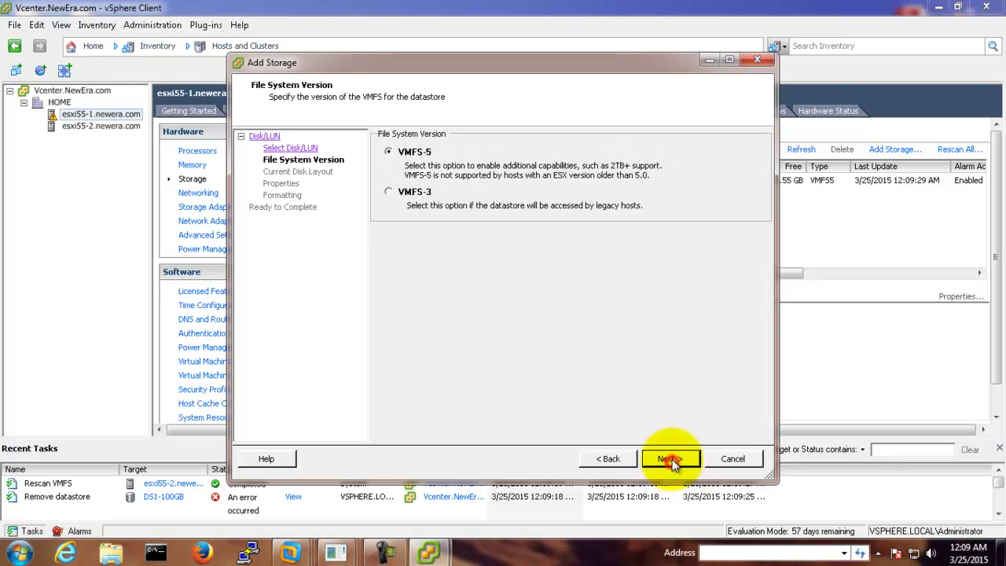
left_click(672, 458)
left_click(672, 459)
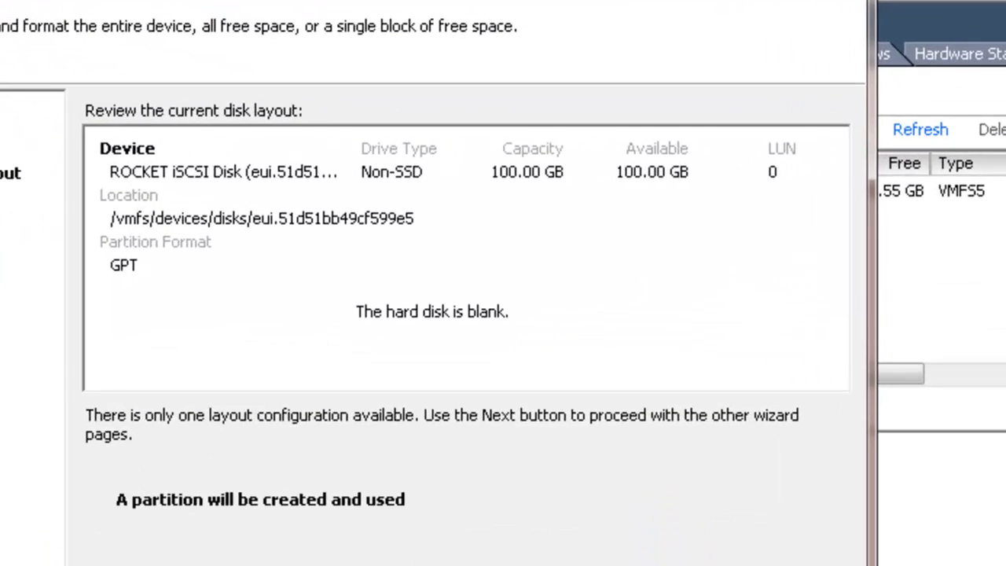
Name the new datastore DS1-100G, keep the default formatting and finish creating it.
left_click(250, 147)
type("DS1-")
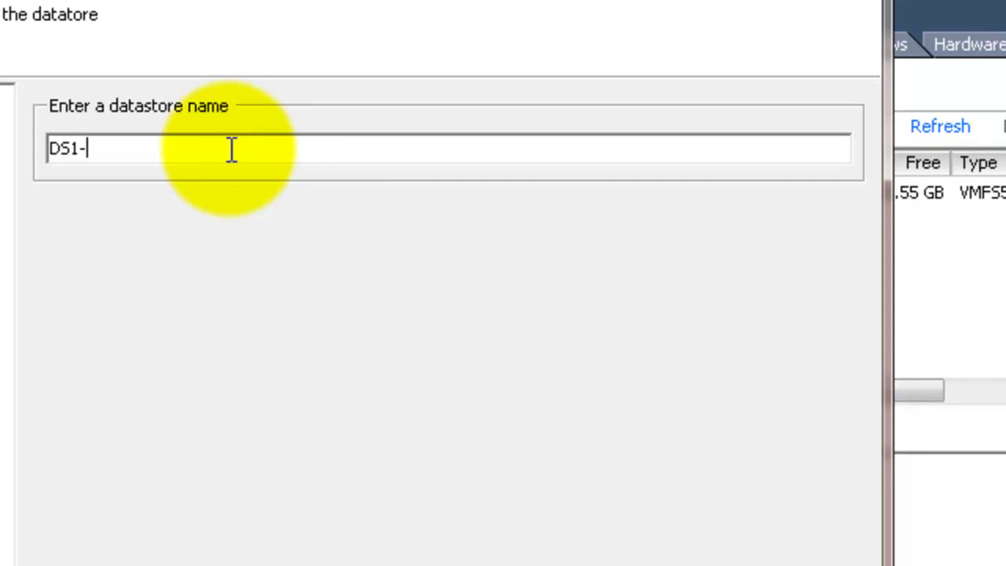
type("100G")
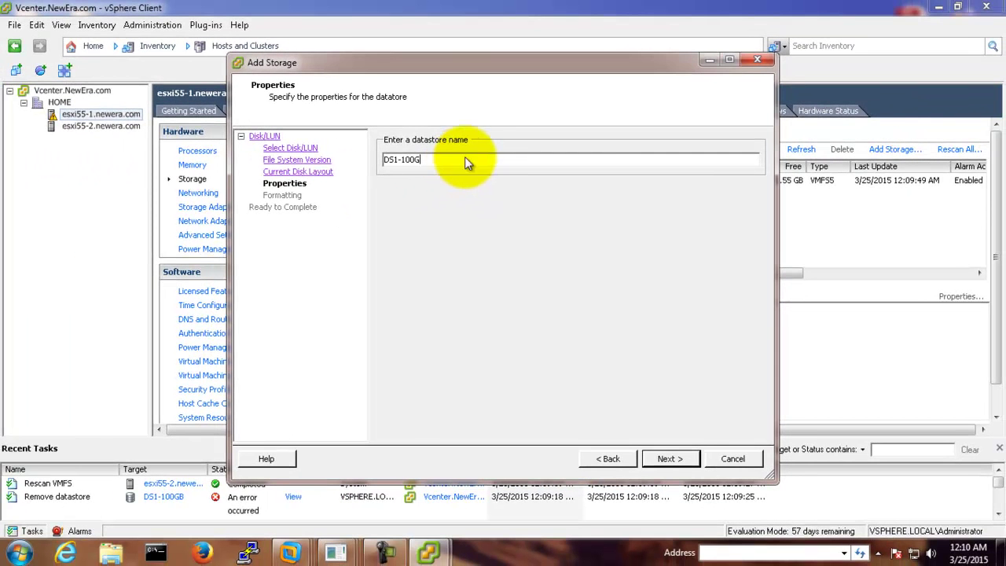
left_click(680, 461)
left_click(678, 460)
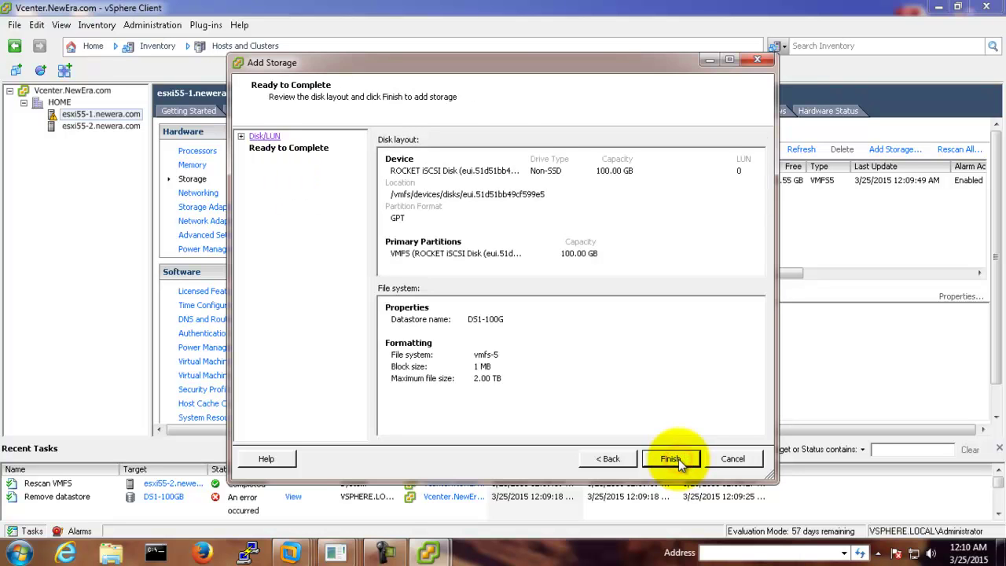
left_click(678, 459)
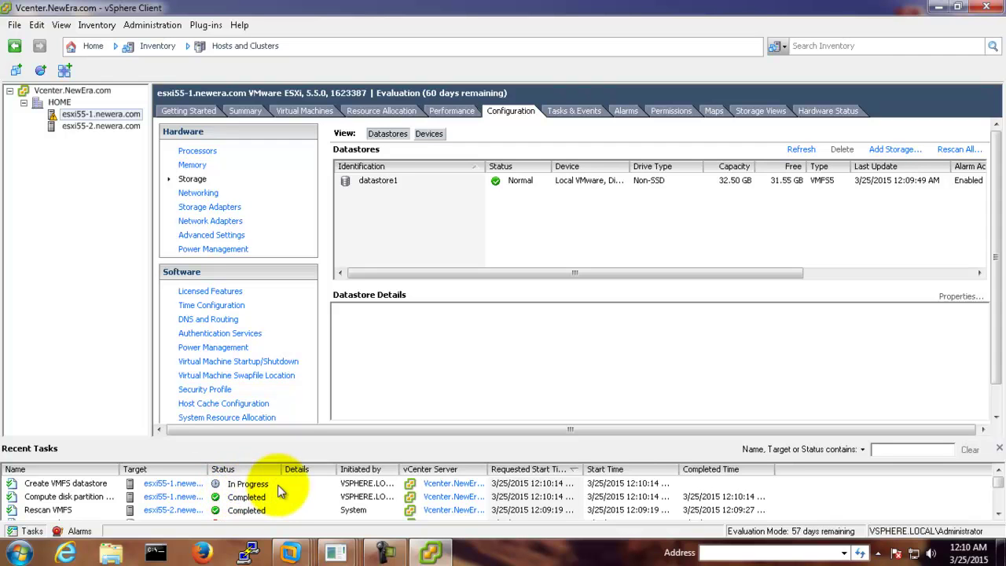
Create a VMFS-5 datastore named DS2-101G on the 101 GB ROCKET iSCSI disk, enlarging the recent tasks list and its Target column.
left_click_drag(291, 438, 295, 360)
left_click(896, 149)
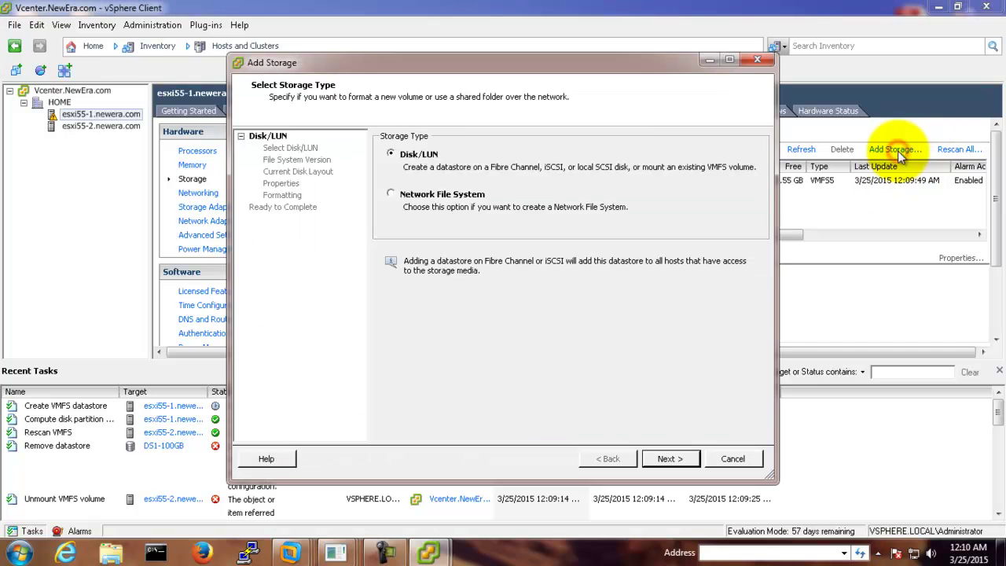
left_click(667, 458)
left_click(667, 459)
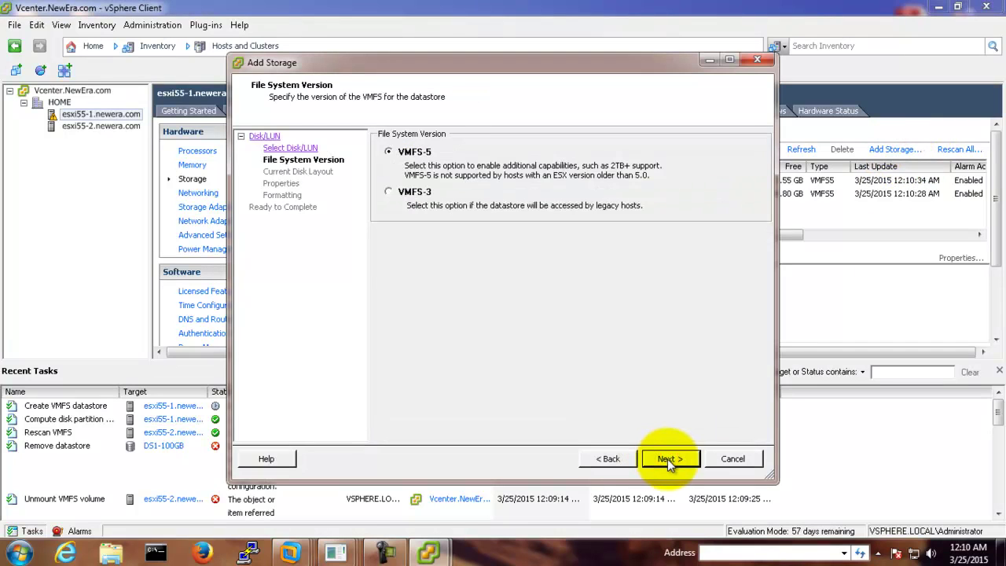
left_click(668, 459)
left_click(668, 459)
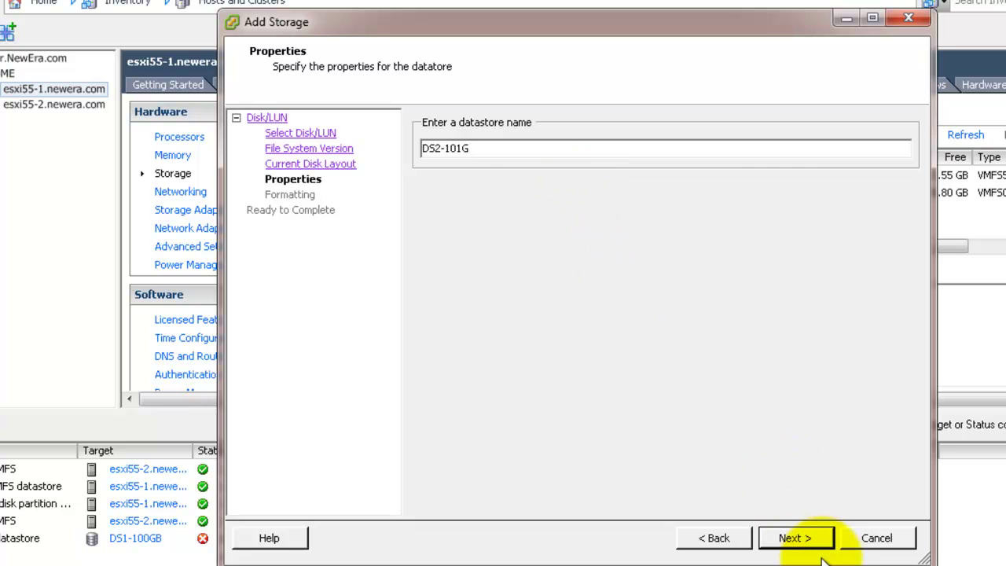
left_click(794, 538)
left_click(790, 538)
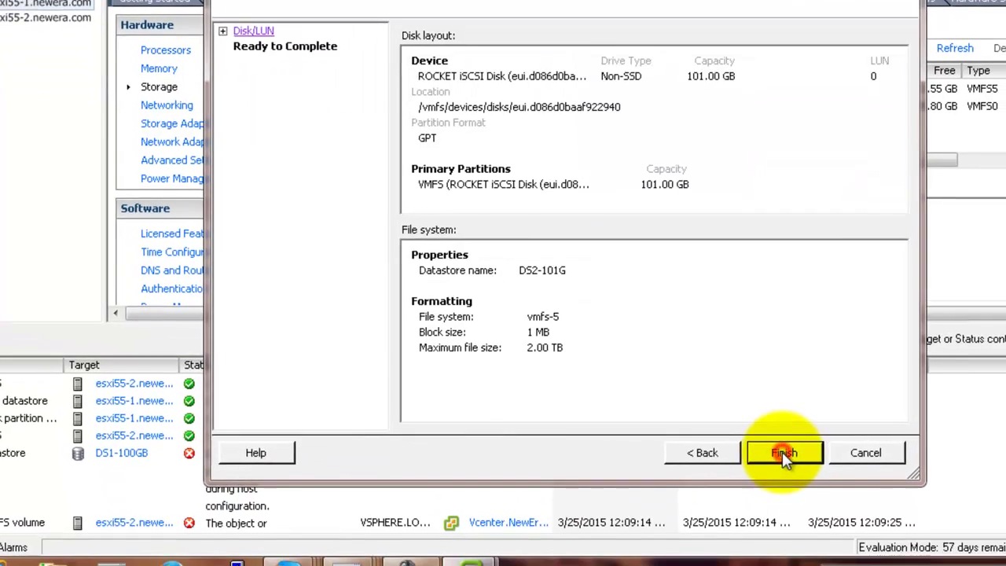
left_click(782, 452)
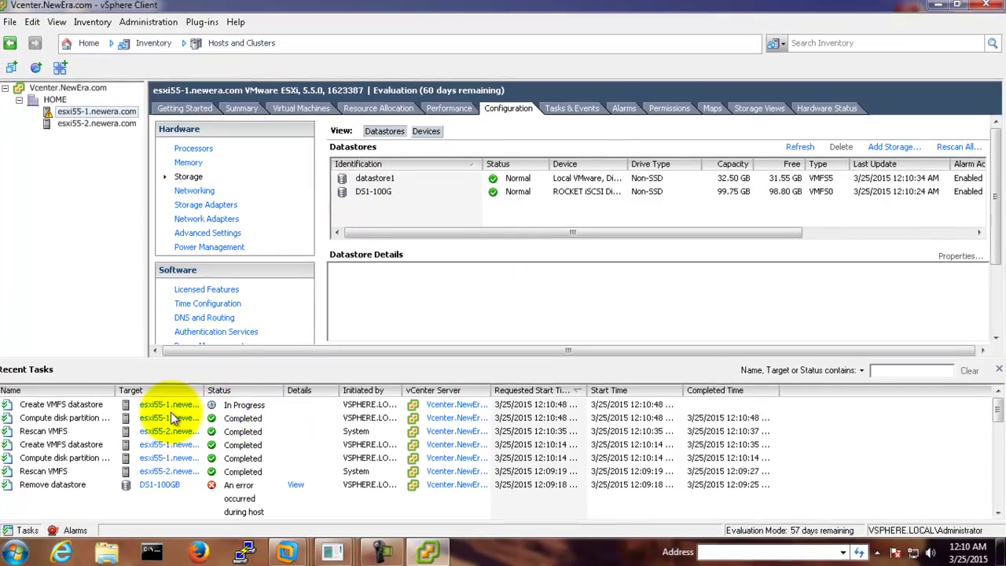
left_click_drag(204, 390, 271, 428)
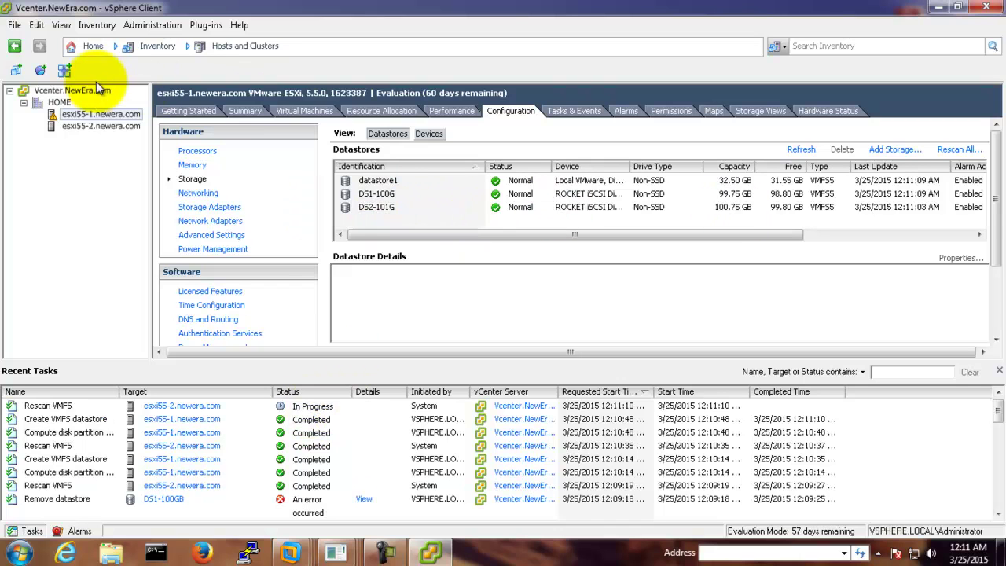
Widen the datastore Identification column for esxi55-2.newera.com and rescan that host for new storage devices and VMFS volumes.
left_click(99, 126)
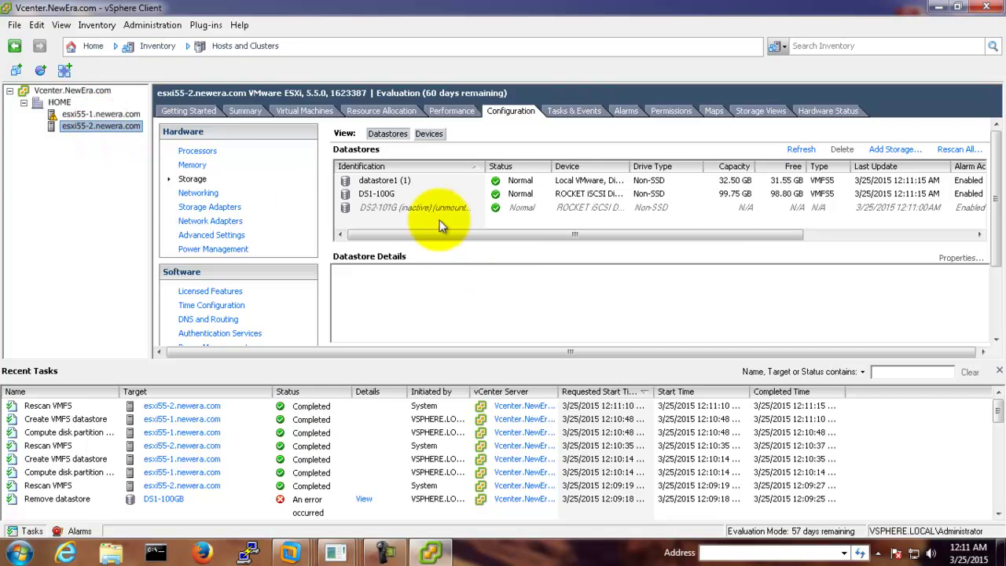
right_click(393, 209)
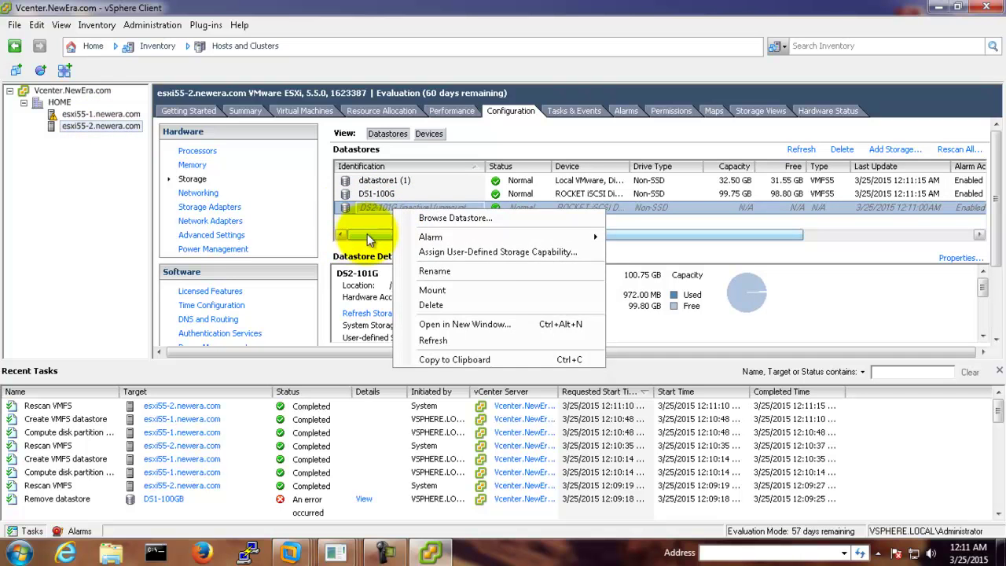
left_click(363, 220)
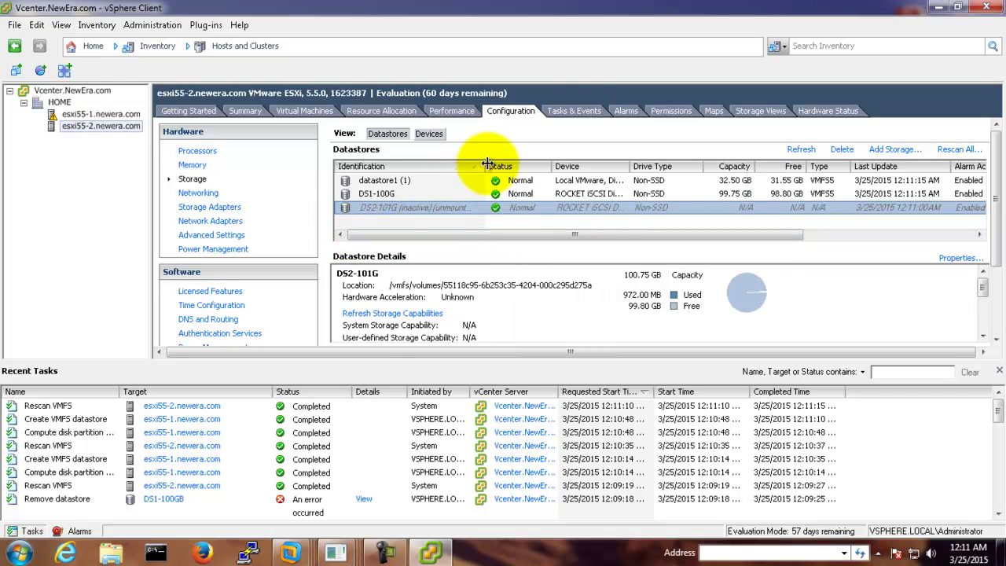
left_click_drag(485, 166, 514, 166)
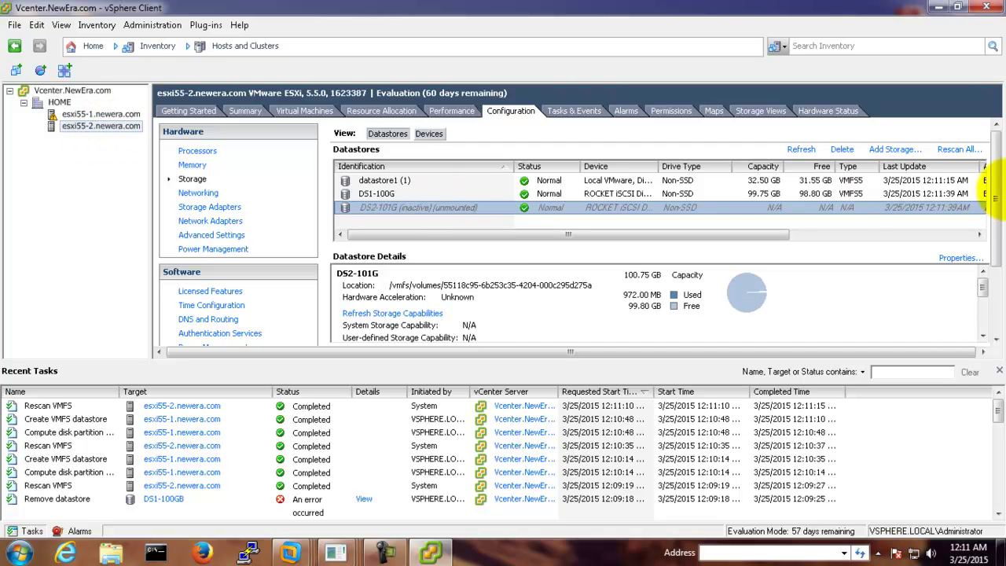
left_click(957, 149)
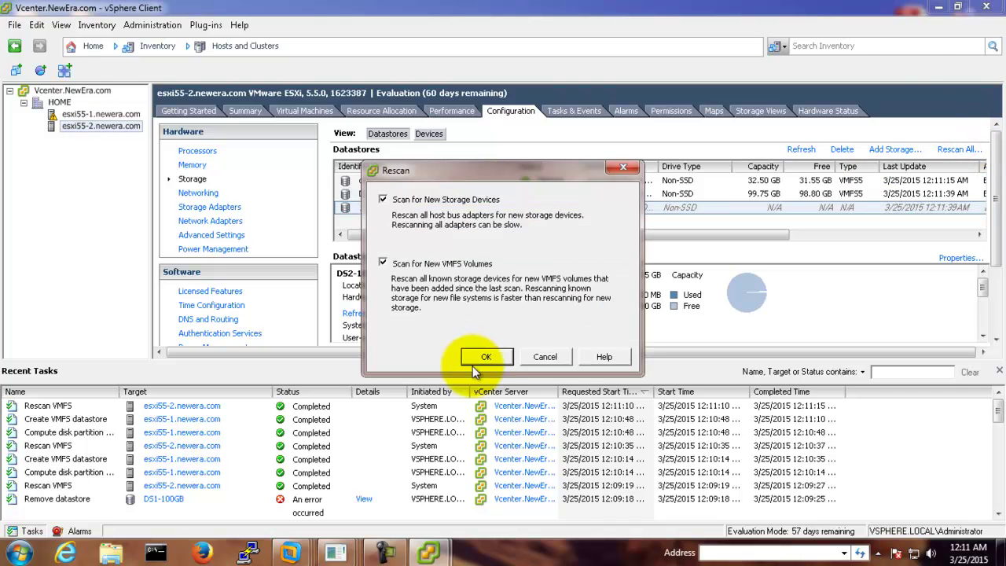
left_click(476, 357)
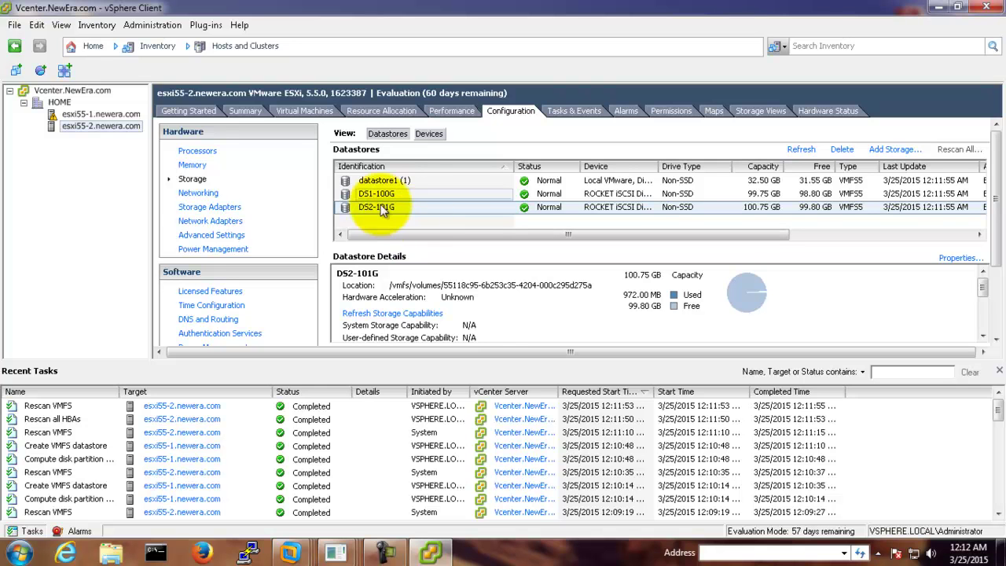
Examine the DS1-100G datastore in the Datastores and Datastore Clusters inventory: its summary, virtual machines and connected hosts.
left_click(188, 47)
left_click(279, 114)
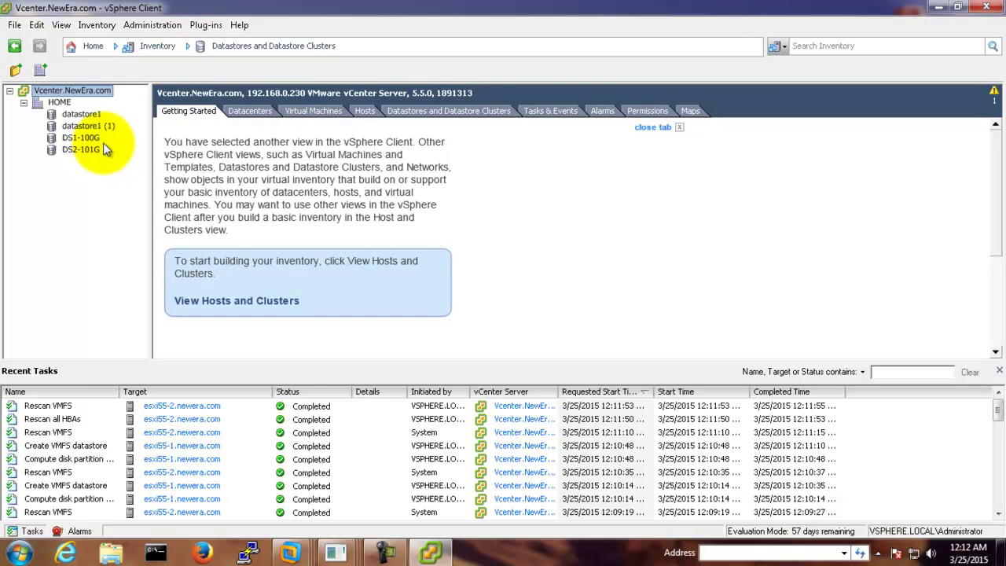
left_click(89, 140)
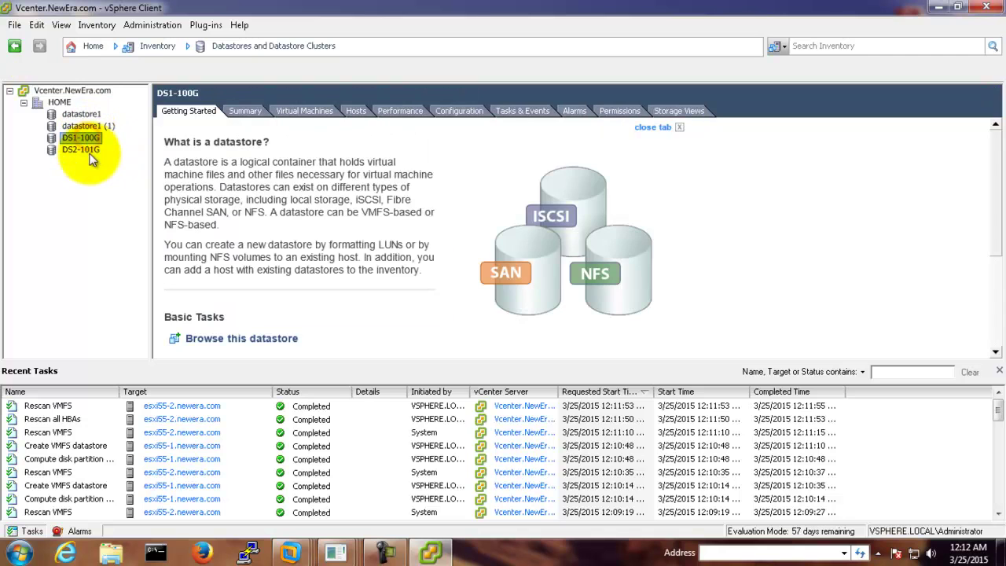
left_click(248, 114)
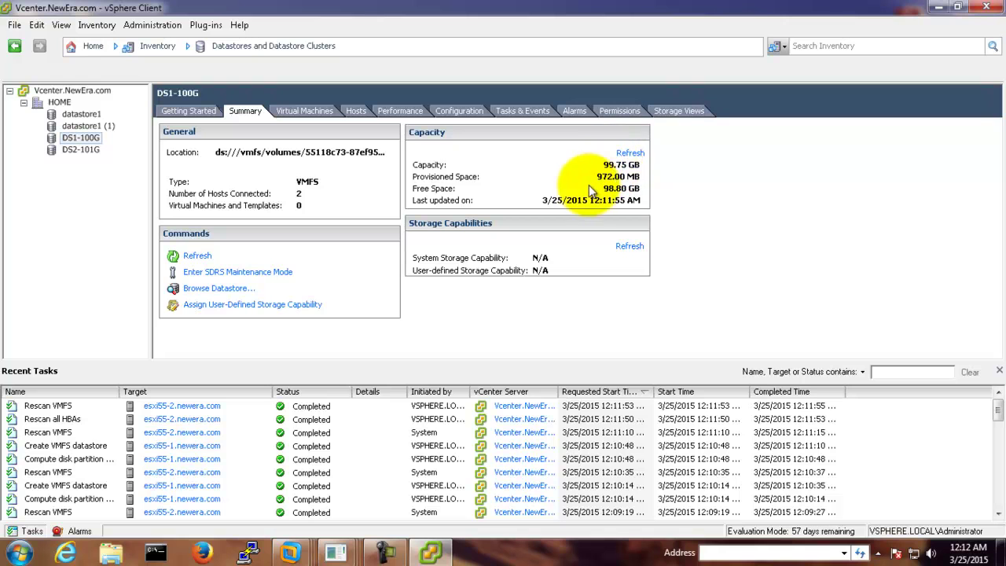
left_click(314, 111)
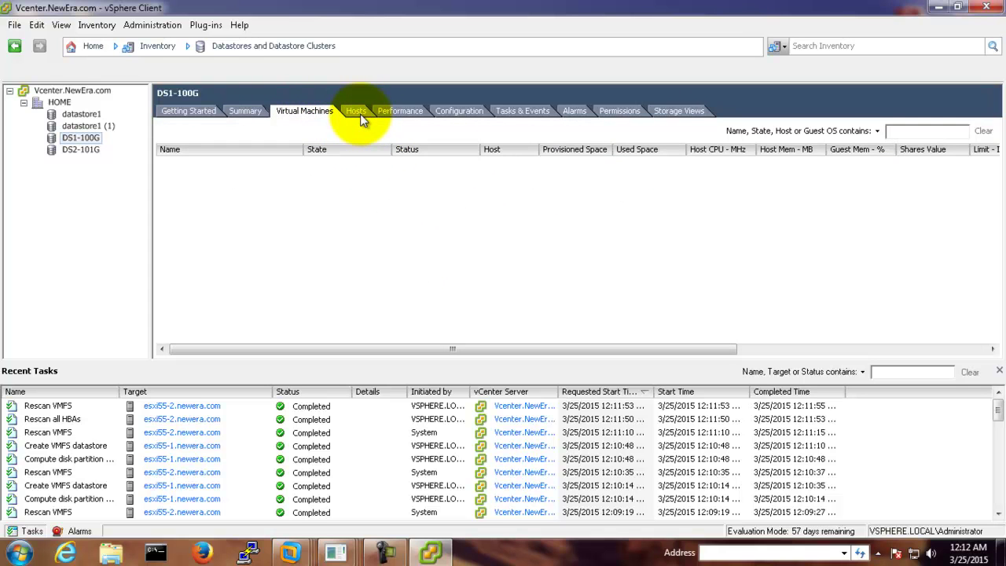
left_click(358, 114)
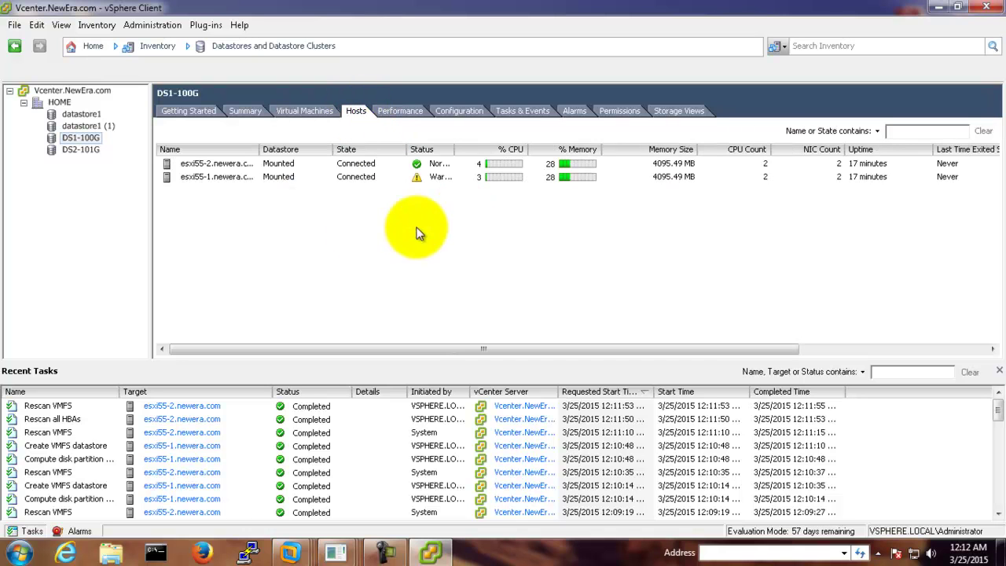
Widen the Name column in the list of hosts connected to DS1-100G and view the datastore's performance.
left_click_drag(260, 149, 293, 168)
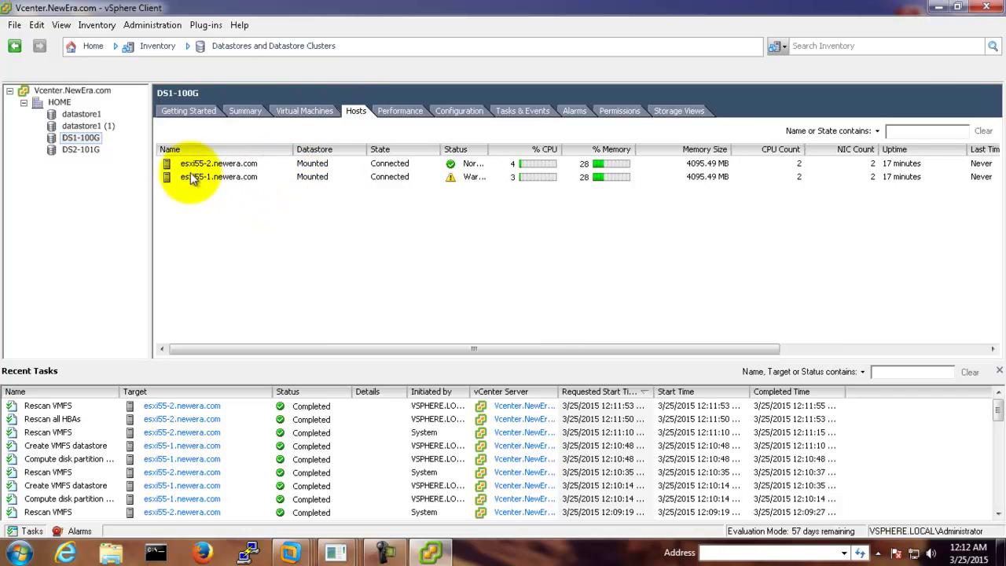
left_click(397, 110)
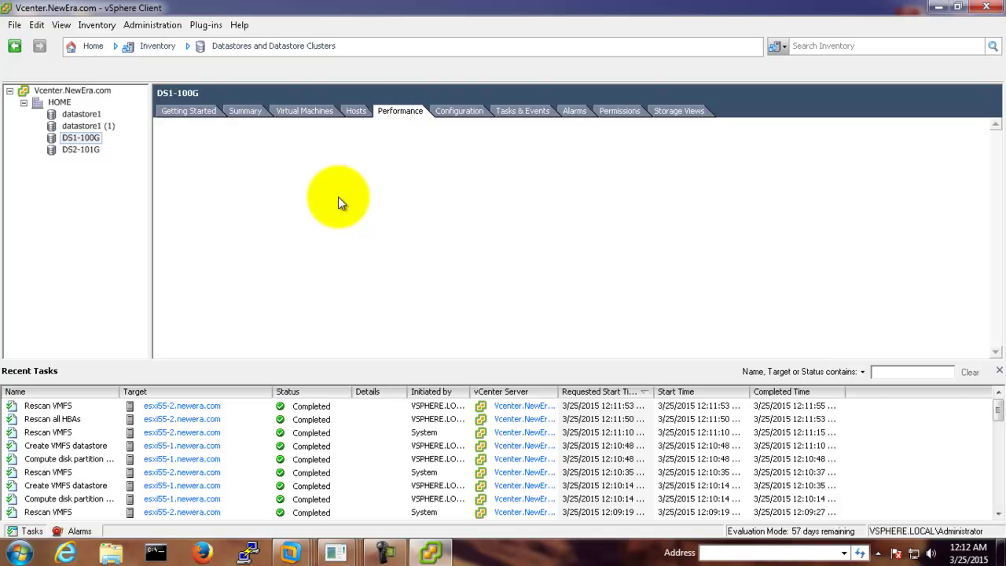
Examine the DS2-101G datastore's summary, virtual machines, connected hosts and performance overview.
left_click(91, 151)
left_click(249, 111)
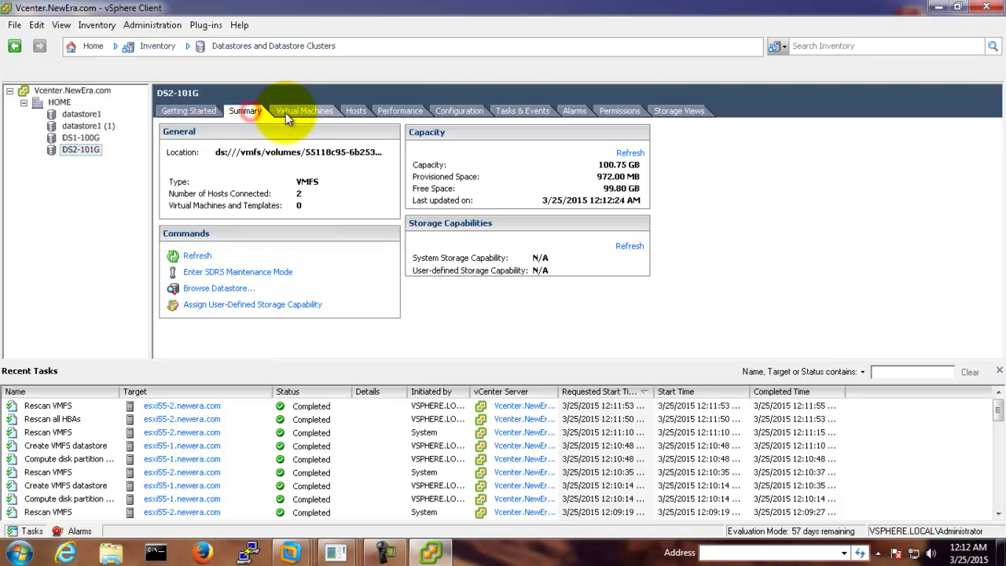
left_click(291, 111)
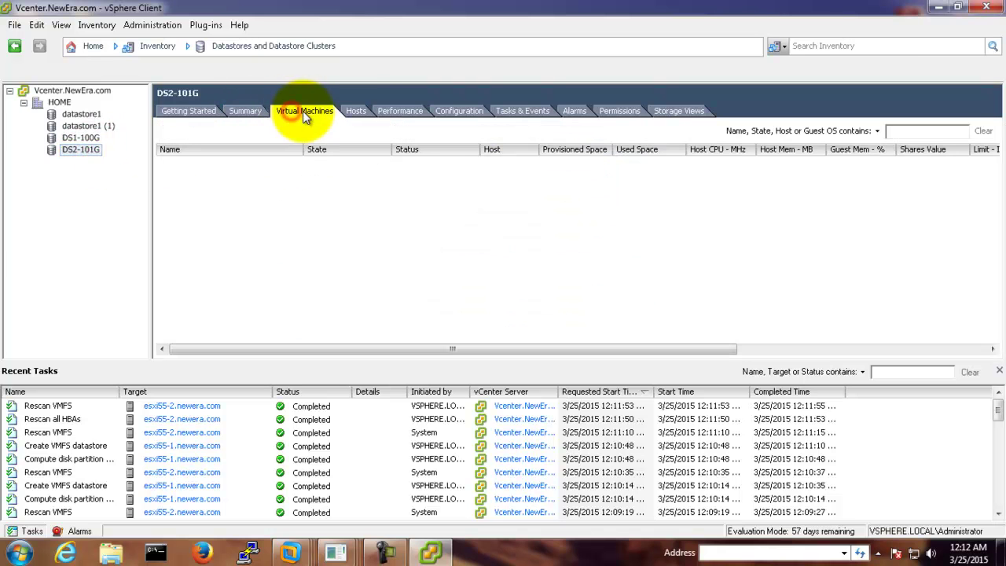
left_click(360, 111)
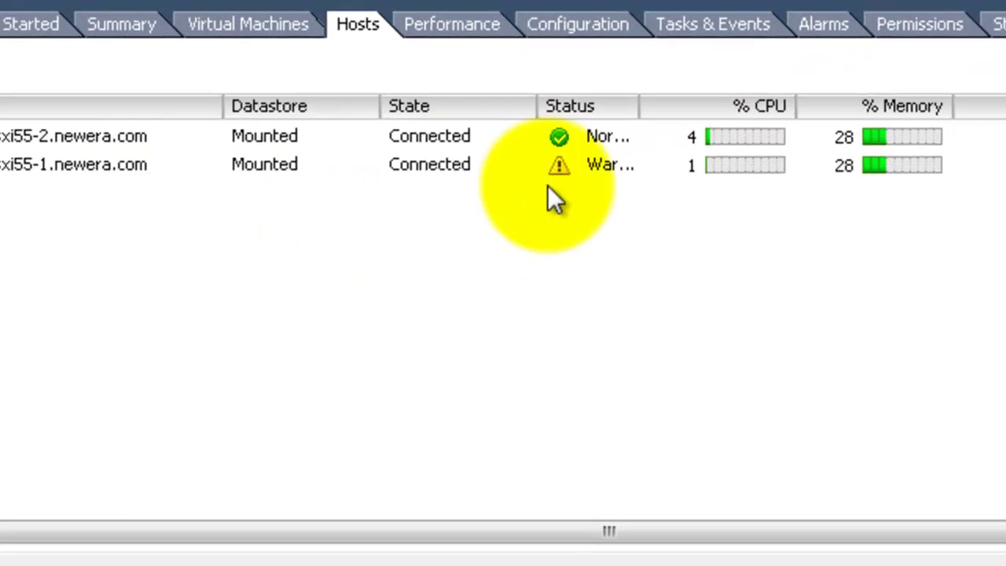
left_click(400, 111)
left_click(78, 83)
left_click(84, 129)
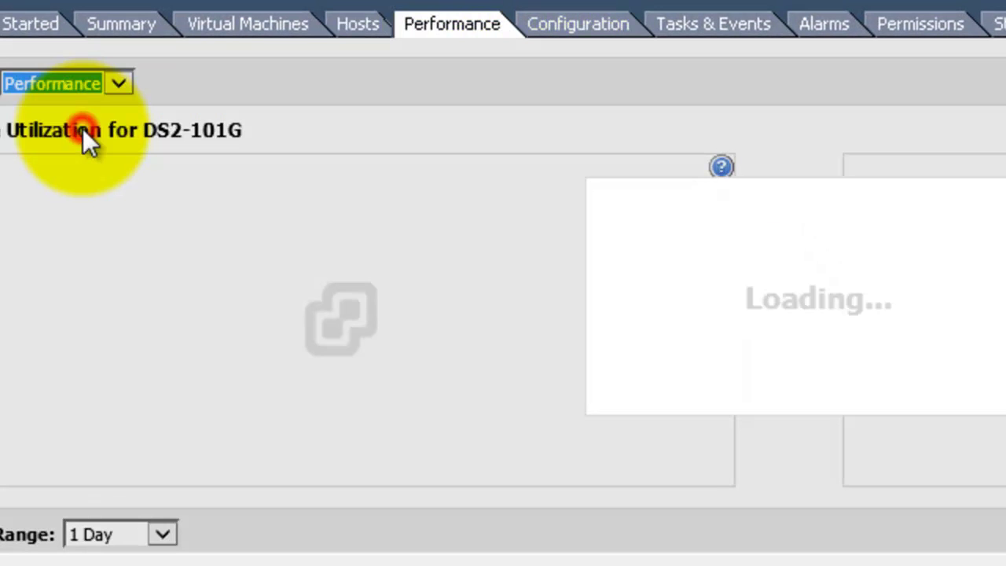
Review the DS2-101G configuration details, including path selection, formatting, extents and Storage I/O Control.
left_click(553, 28)
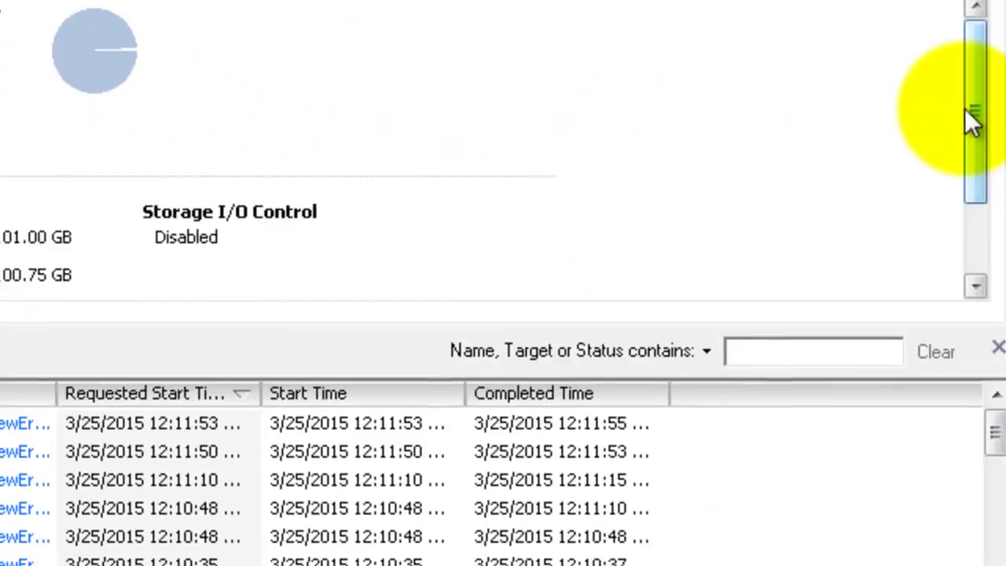
left_click_drag(962, 114, 975, 210)
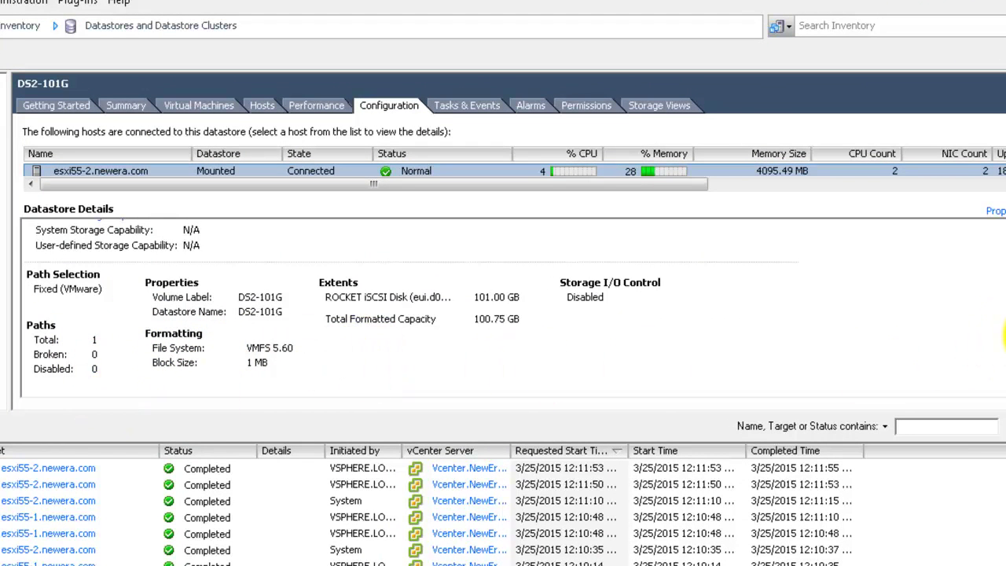
scroll(283, 236, "up", 2)
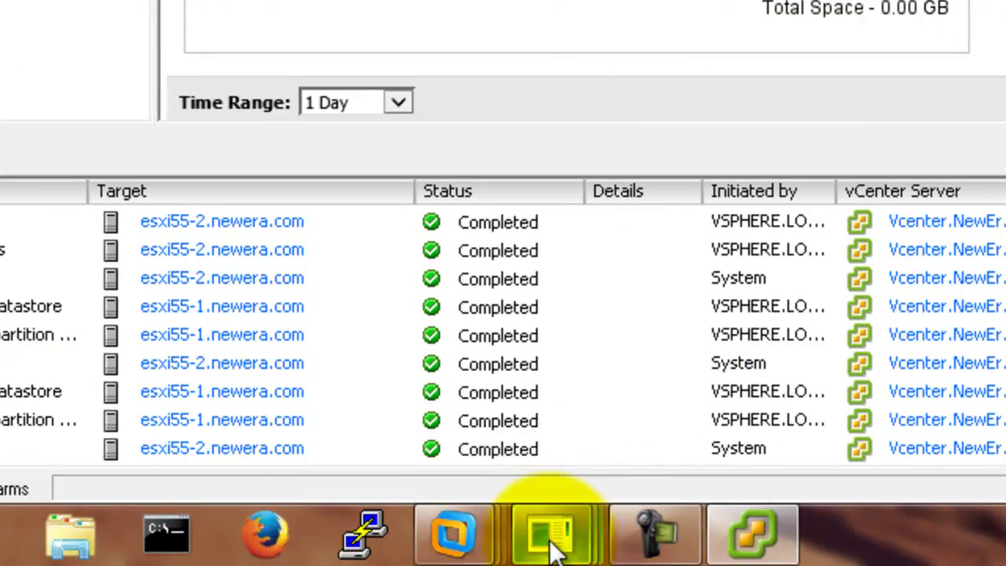
Switch to the INFRA BUILD.dia network diagram in Dia to review the shared storage layout.
mouse_move(559, 535)
left_click(851, 403)
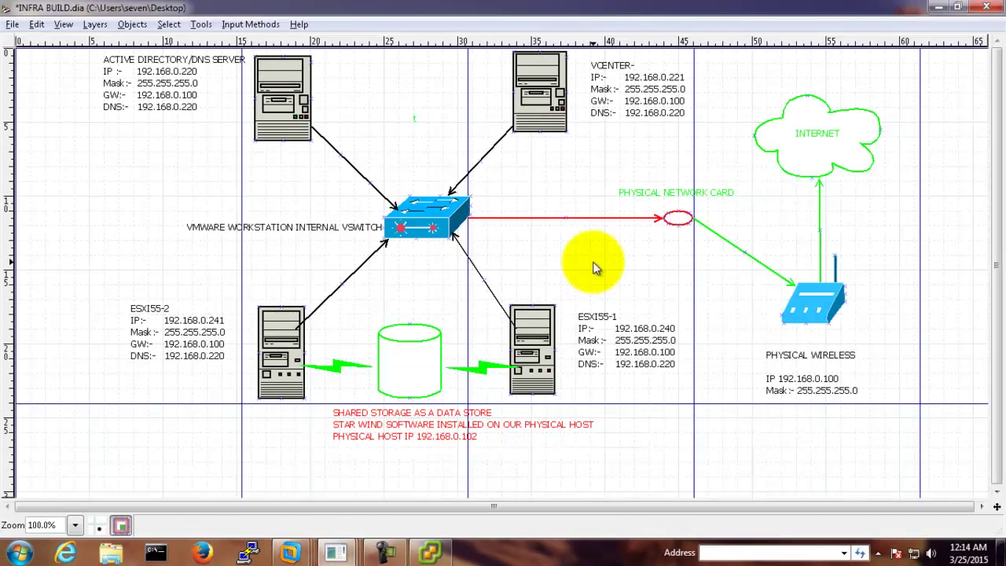